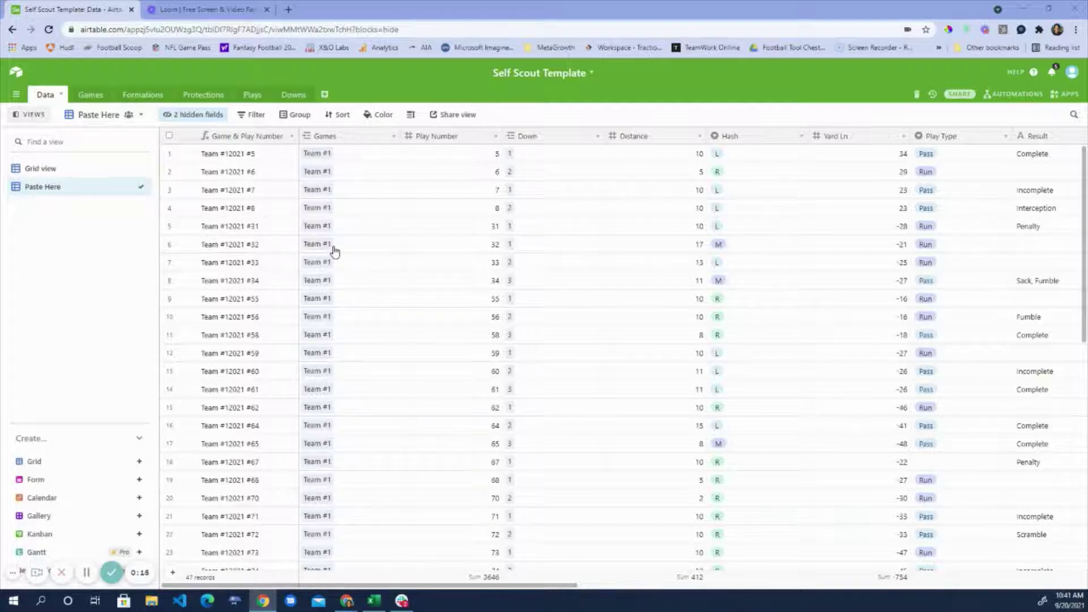
Switch to Excel to review the play-data columns in the sandalwood workbook, comparing them with the Data table in Airtable.
{"action": "left_click", "coordinate": [379, 608]}
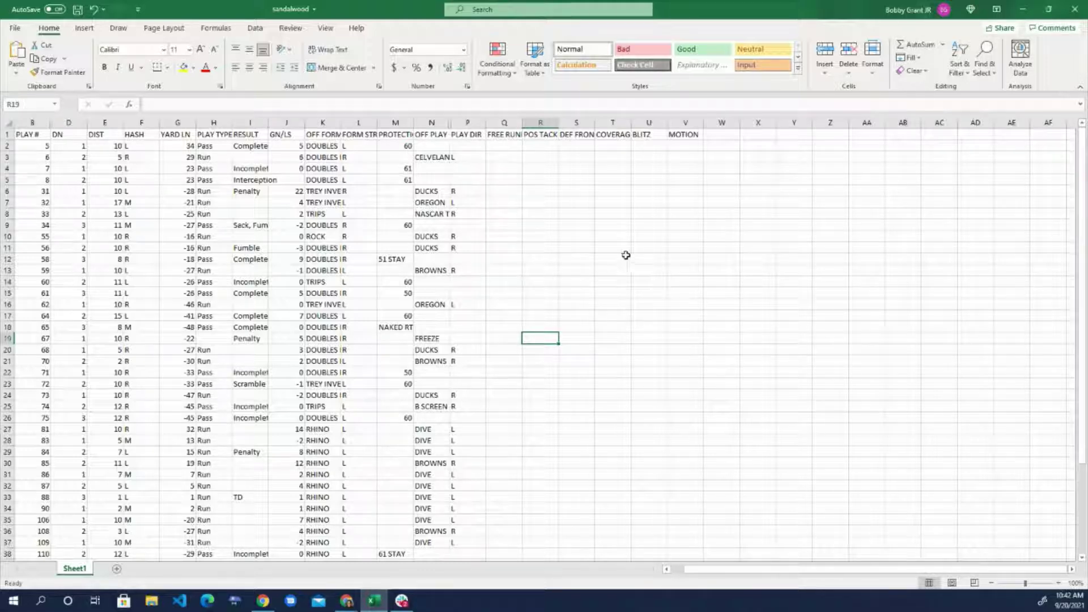
{"action": "left_click", "coordinate": [1024, 8]}
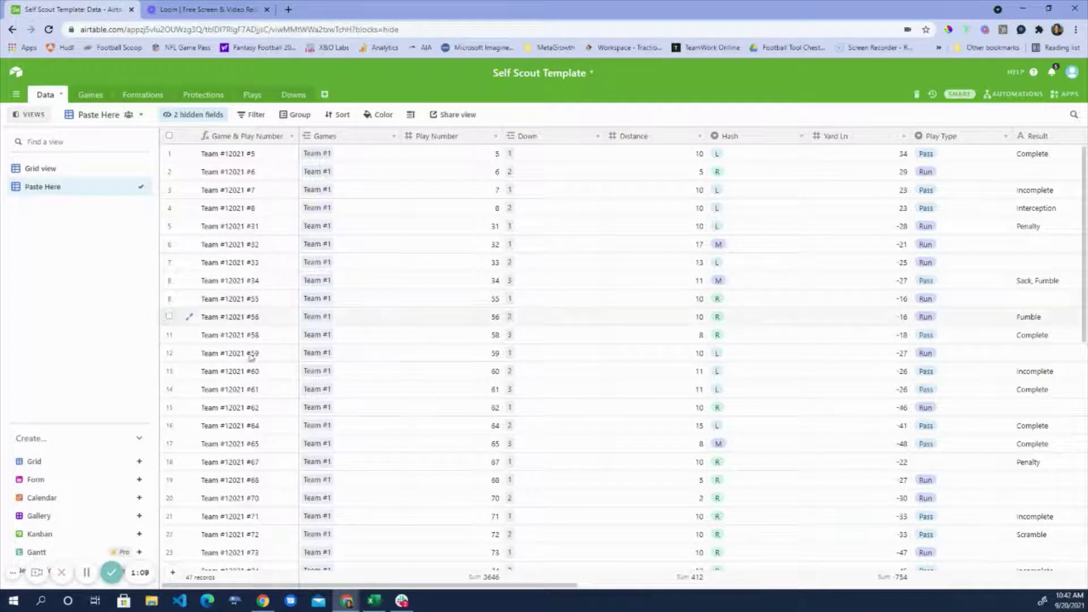
{"action": "key", "text": "alt+Tab"}
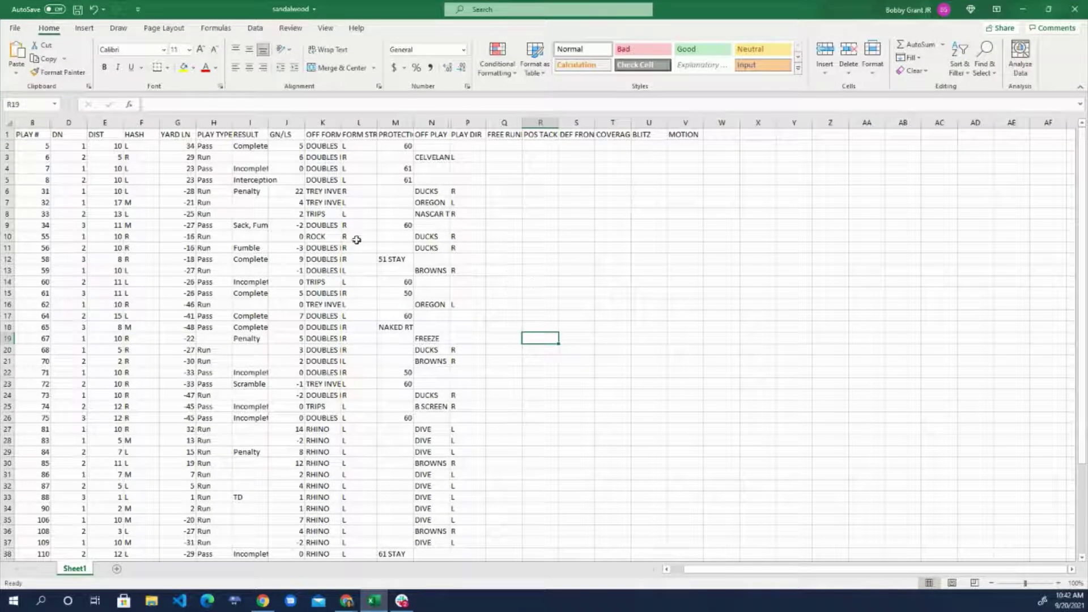
{"action": "left_click", "coordinate": [1029, 7]}
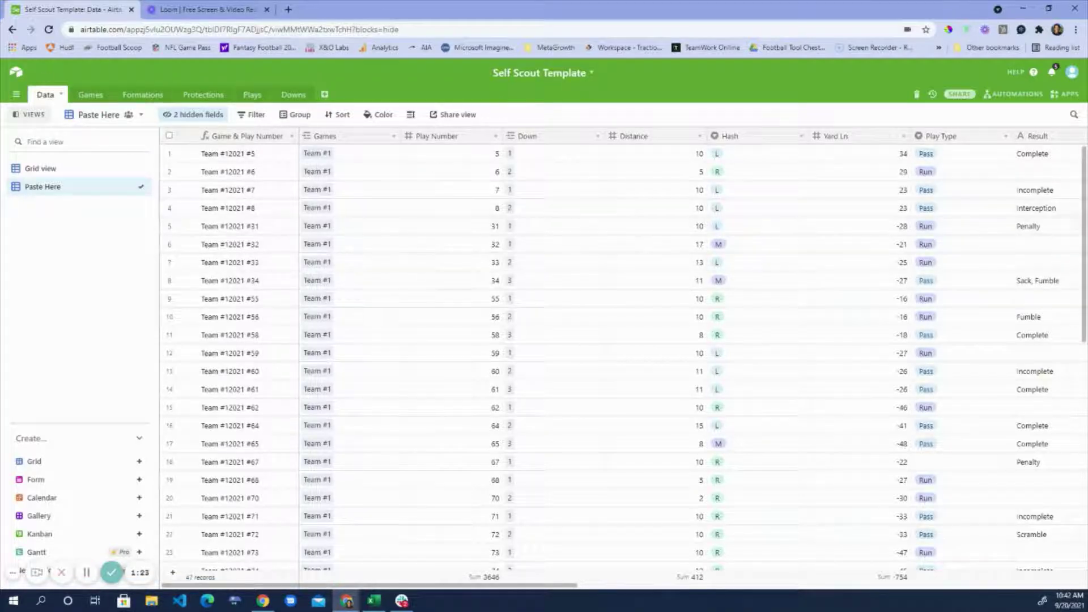
Look through the filled Games, Formations, Protections, Plays and Downs tables, ending back at the Data table.
{"action": "left_click", "coordinate": [84, 97]}
{"action": "left_click", "coordinate": [145, 100]}
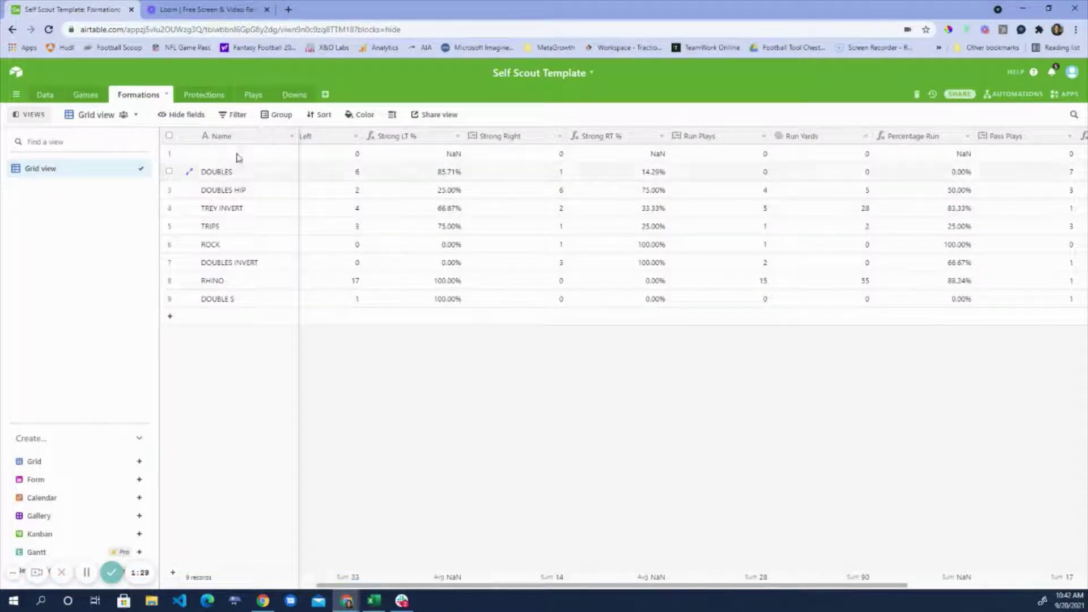
{"action": "left_click", "coordinate": [200, 94]}
{"action": "left_click", "coordinate": [267, 95]}
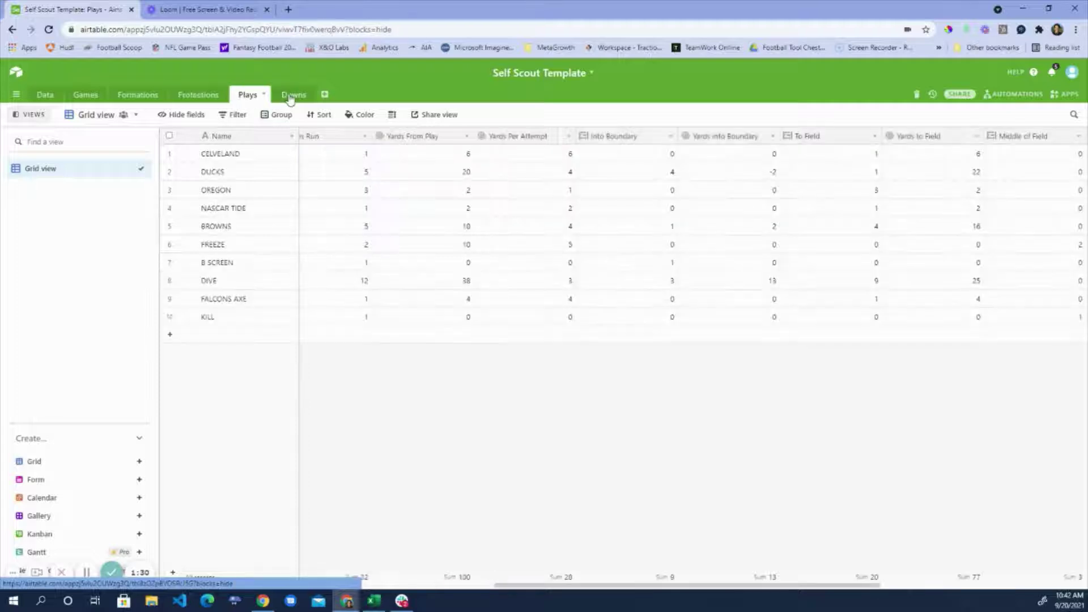
{"action": "left_click", "coordinate": [292, 95]}
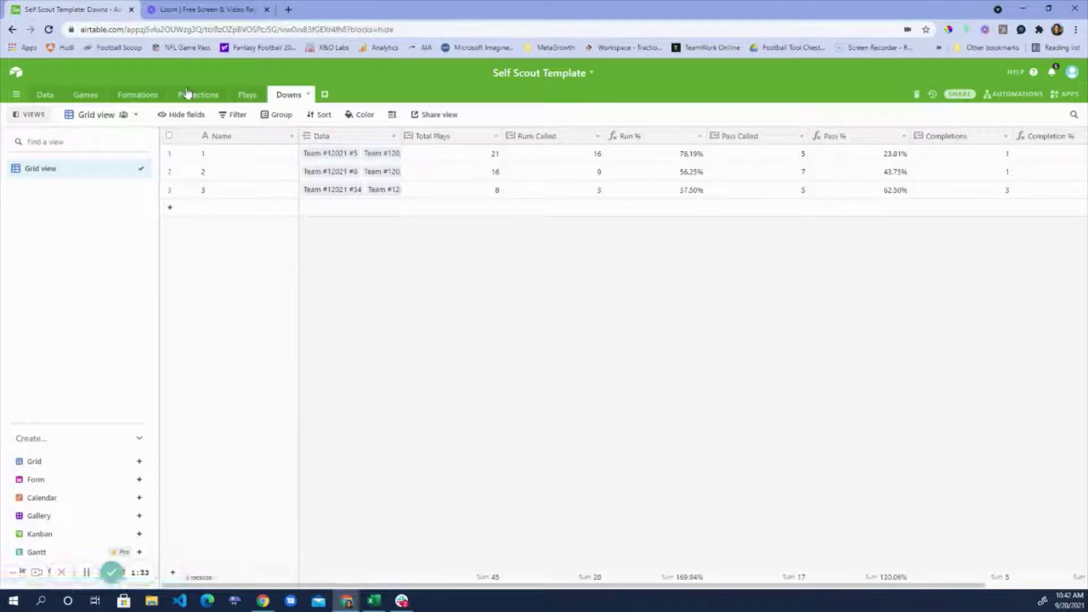
{"action": "left_click", "coordinate": [139, 96]}
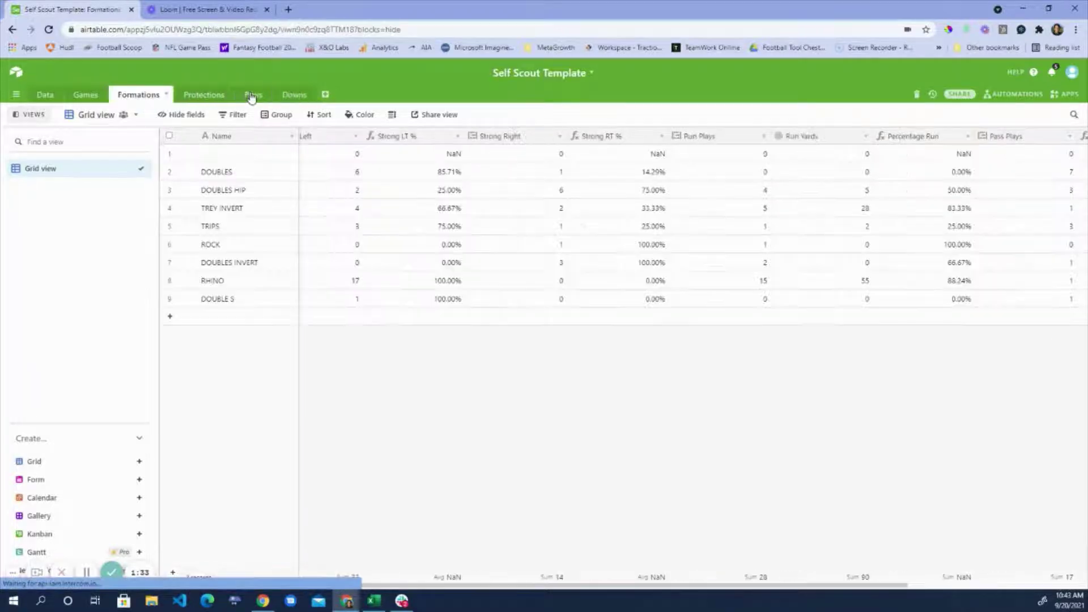
{"action": "left_click", "coordinate": [295, 98]}
{"action": "left_click", "coordinate": [189, 99]}
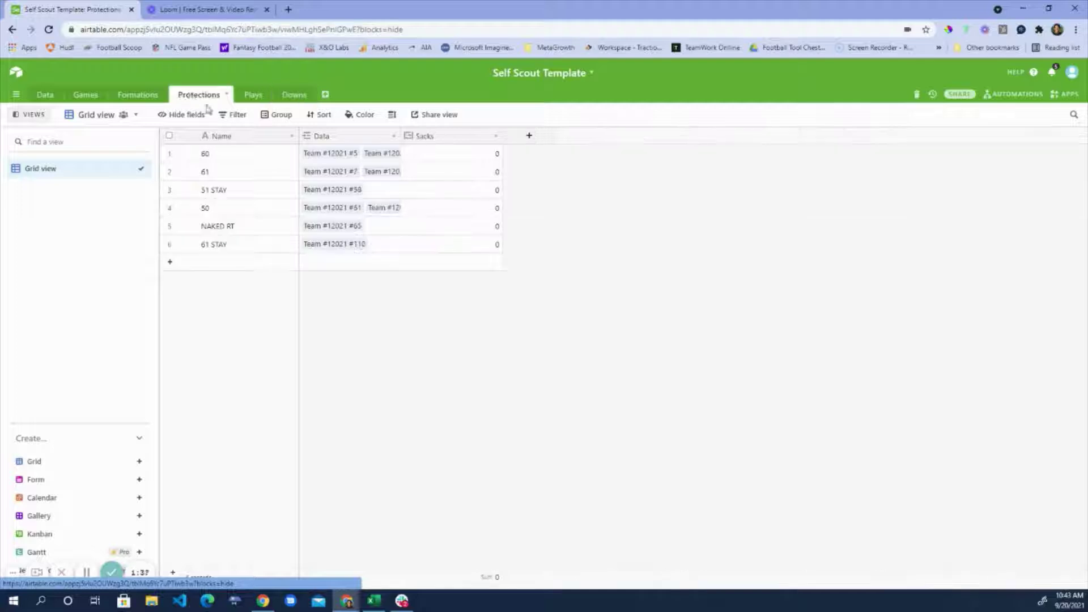
{"action": "left_click", "coordinate": [50, 100]}
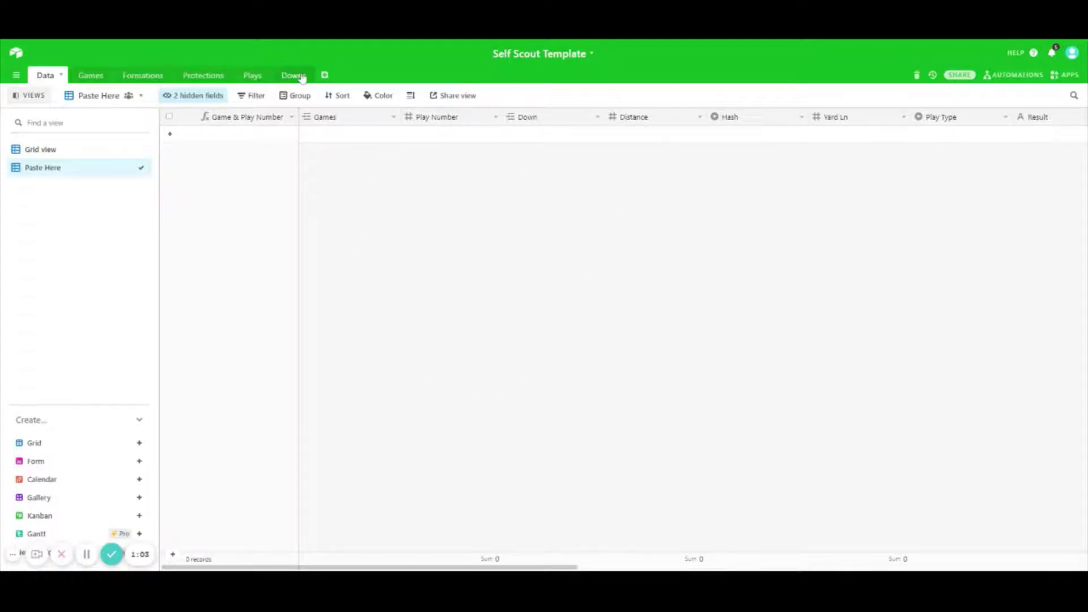
Compare the empty Data table with the Games table's Schedule view, and examine the statistics fields in the Games Grid view.
{"action": "left_click", "coordinate": [86, 79]}
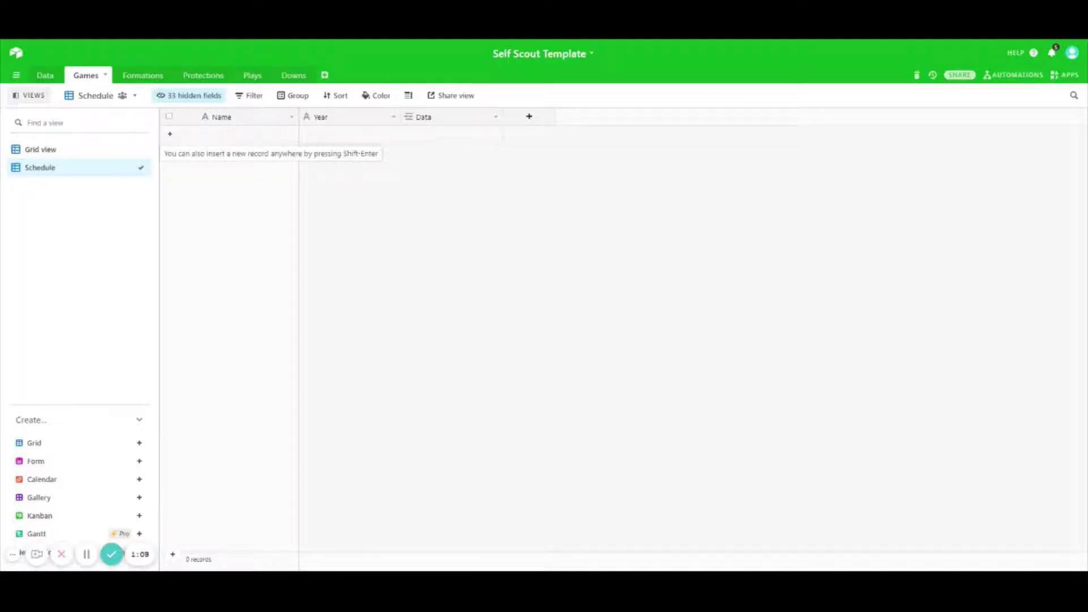
{"action": "left_click", "coordinate": [45, 75]}
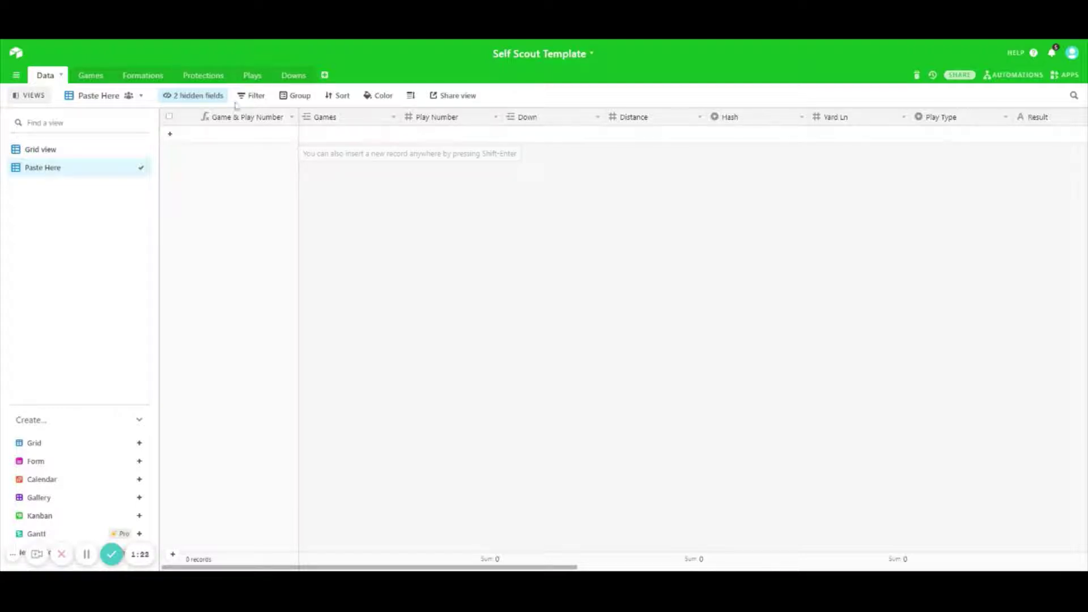
{"action": "left_click", "coordinate": [86, 75]}
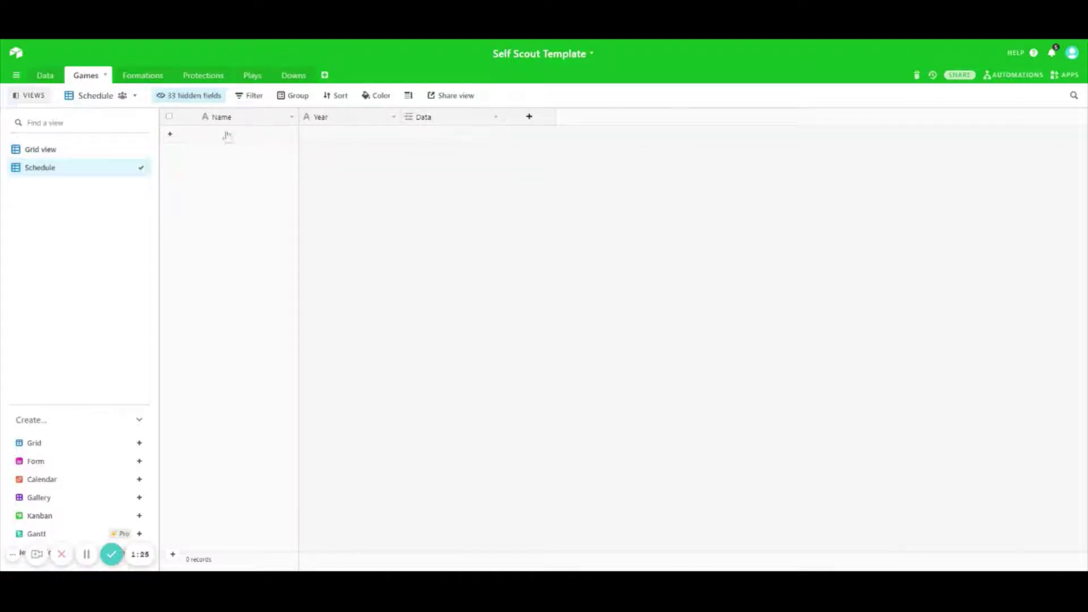
{"action": "left_click", "coordinate": [41, 77]}
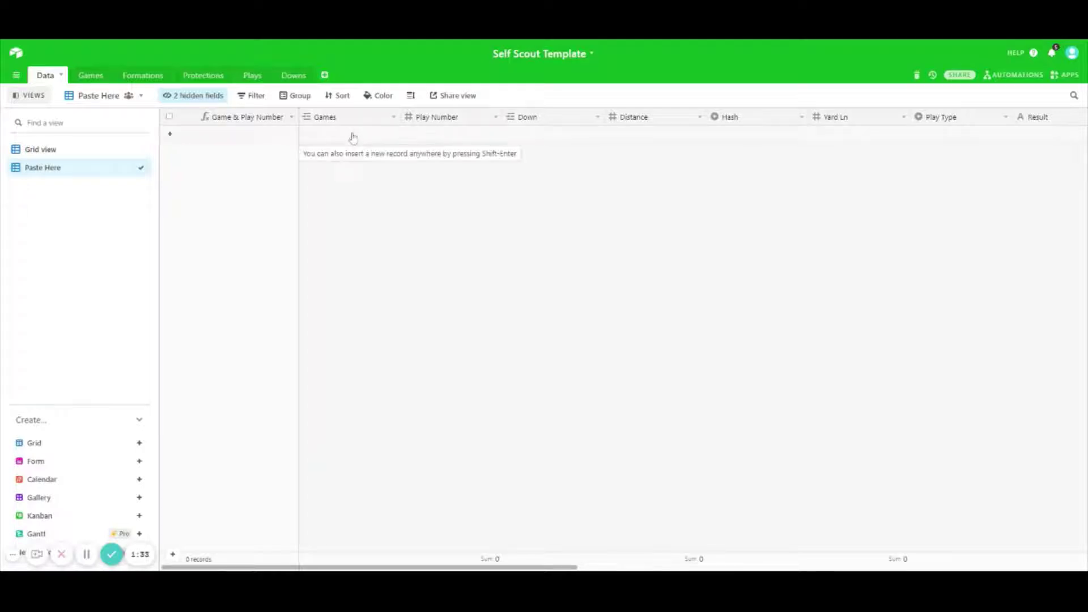
{"action": "left_click", "coordinate": [90, 76]}
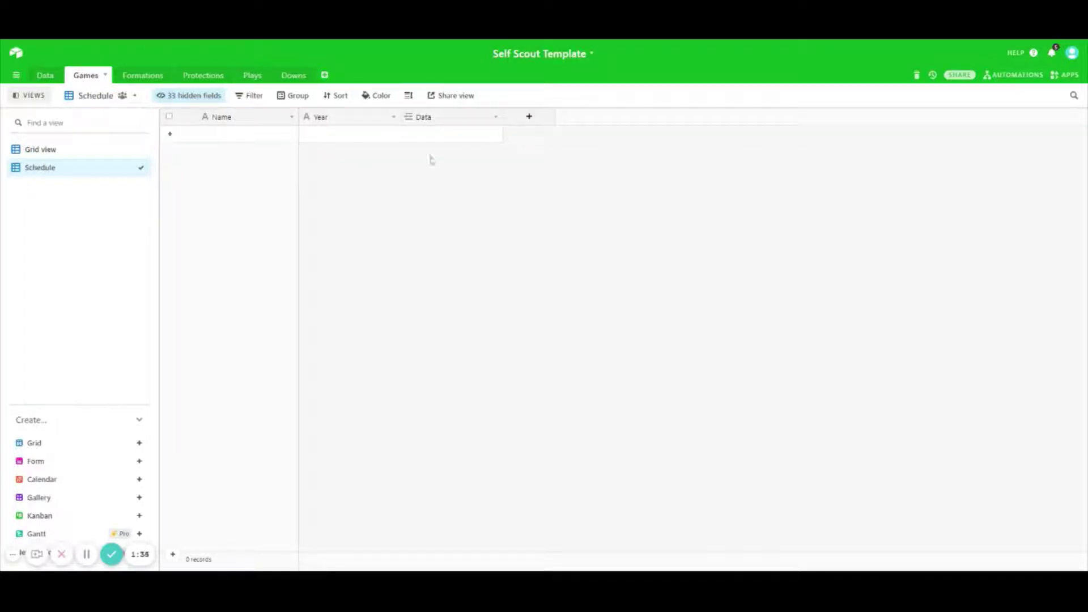
{"action": "left_click", "coordinate": [88, 149]}
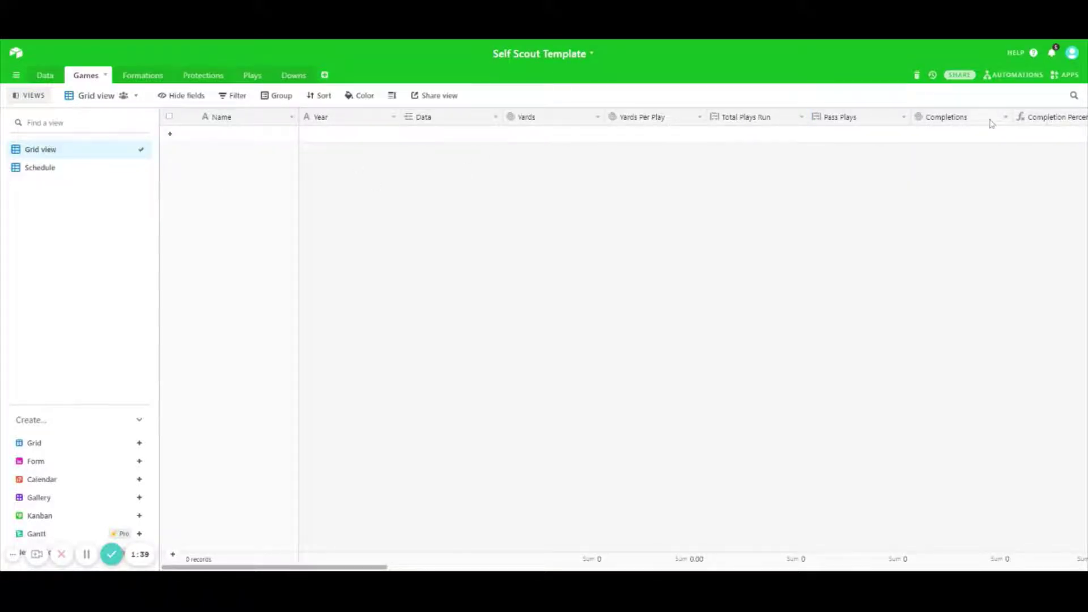
Examine the fields of the empty Formations, Protections, Plays and Downs tables.
{"action": "left_click", "coordinate": [143, 75]}
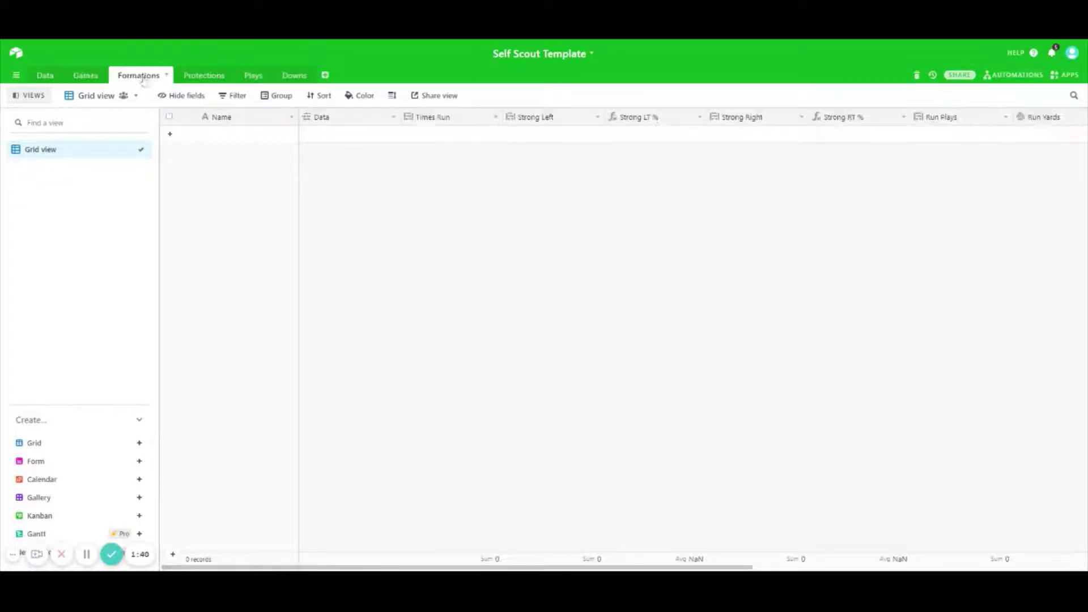
{"action": "left_click", "coordinate": [196, 77]}
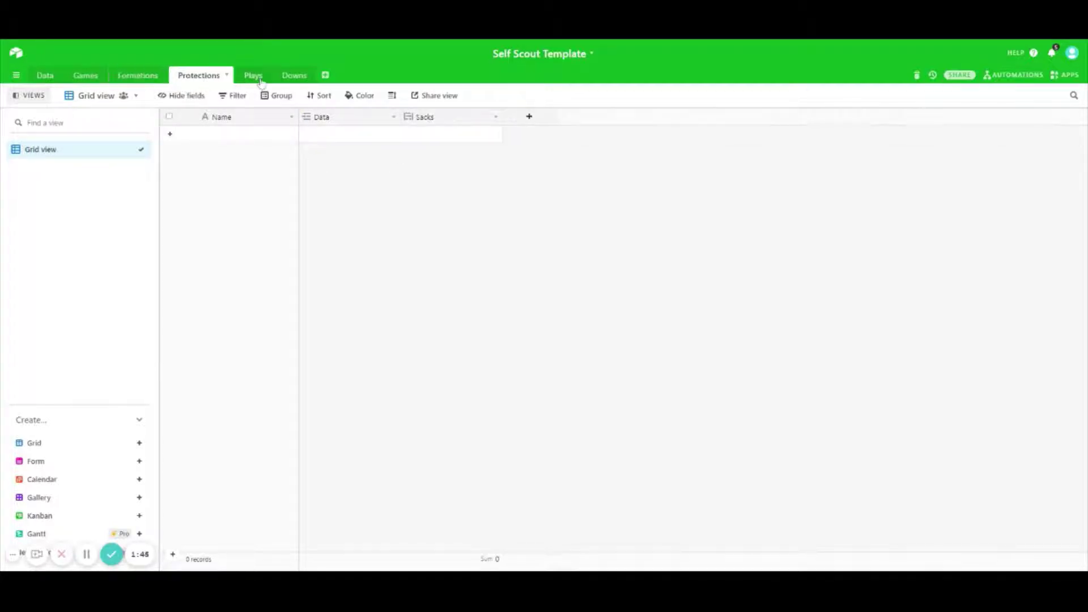
{"action": "left_click", "coordinate": [260, 79]}
{"action": "left_click", "coordinate": [298, 78]}
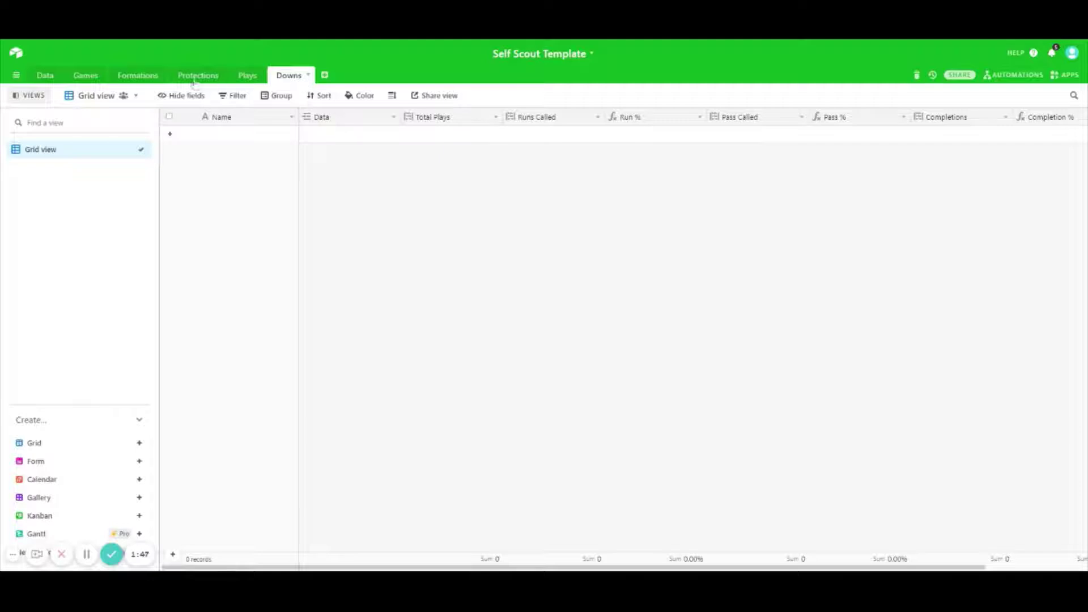
{"action": "left_click", "coordinate": [142, 77]}
{"action": "left_click", "coordinate": [197, 76]}
{"action": "left_click", "coordinate": [249, 78]}
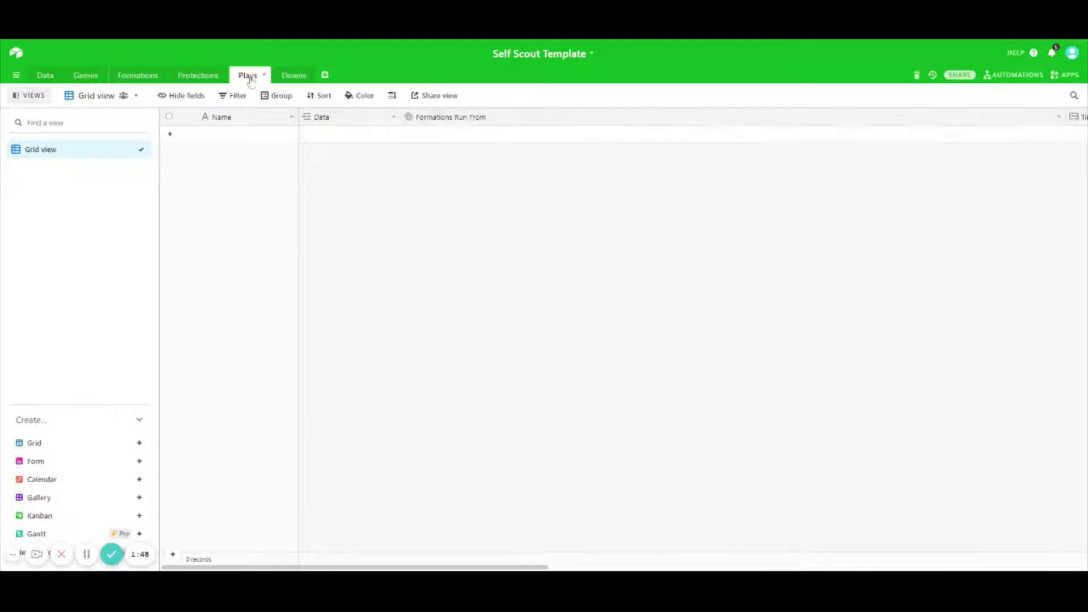
{"action": "left_click", "coordinate": [298, 76]}
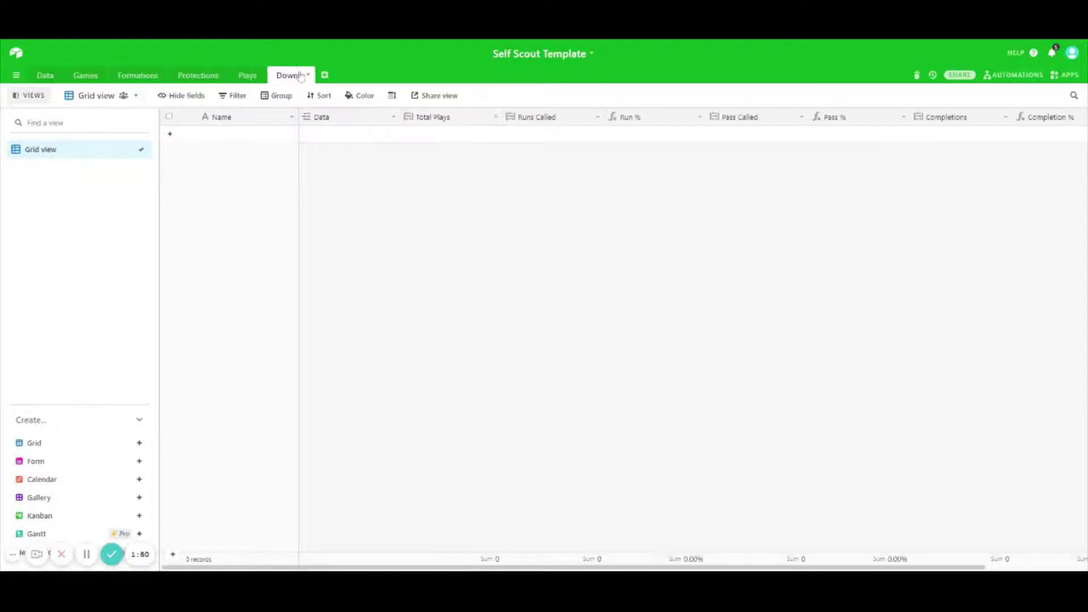
Review the Formations and Protections tables again, followed by the fields in Plays and Downs.
{"action": "left_click", "coordinate": [134, 77]}
{"action": "left_click", "coordinate": [189, 78]}
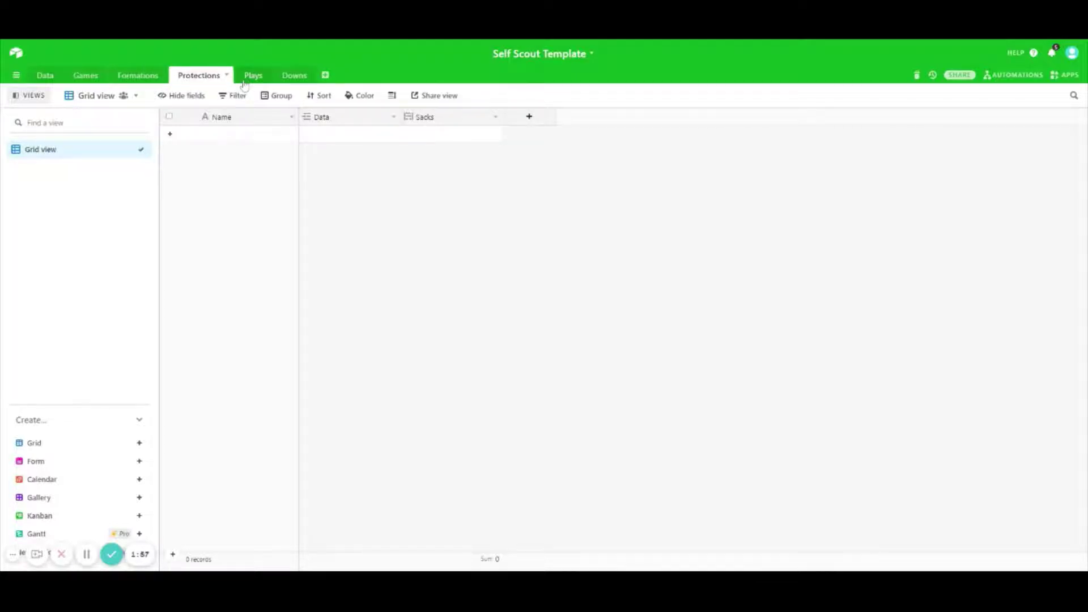
{"action": "left_click", "coordinate": [135, 78]}
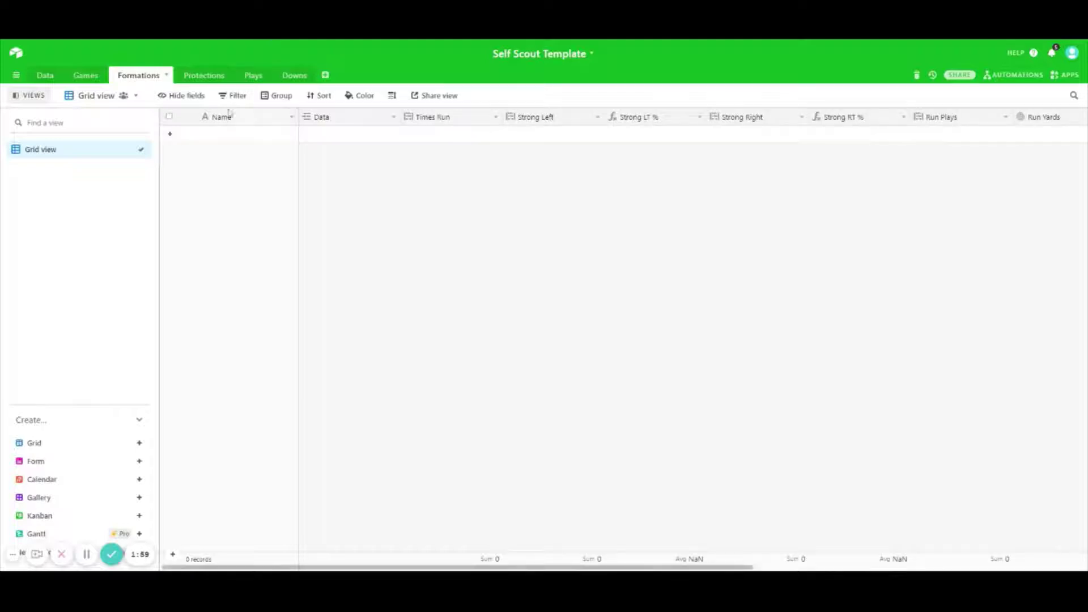
{"action": "left_click", "coordinate": [215, 76]}
{"action": "left_click", "coordinate": [257, 77]}
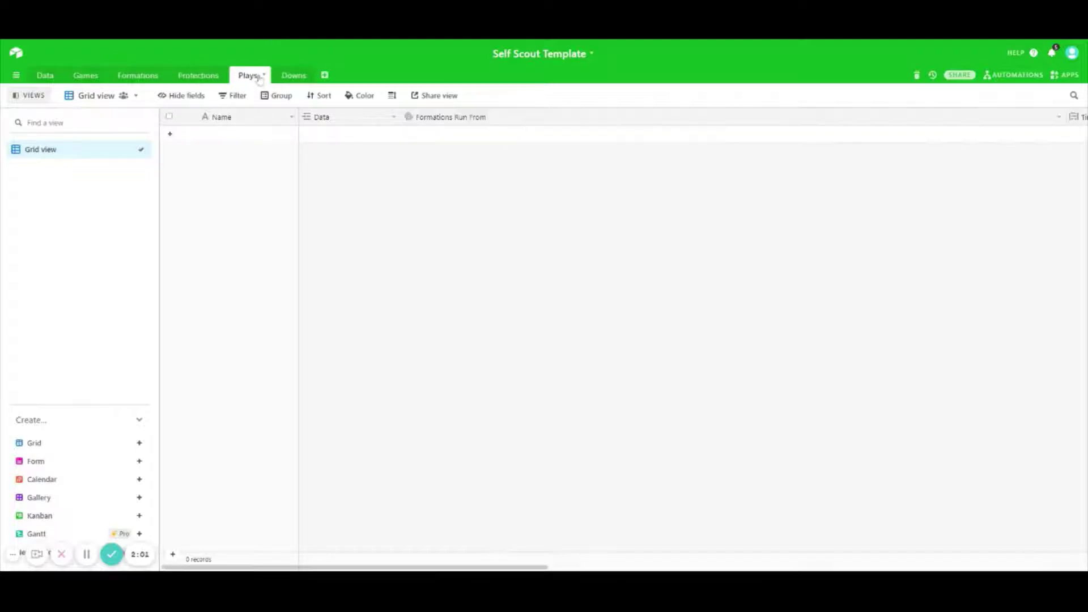
{"action": "left_click", "coordinate": [294, 78]}
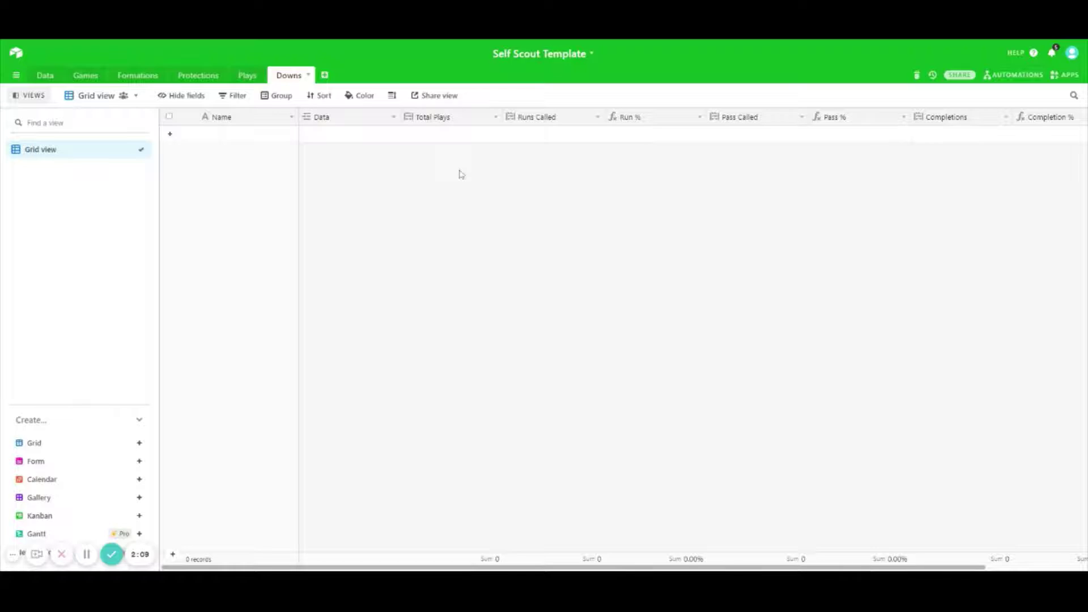
Check the Data table against the linked Downs, Plays, Protections and Formations tables, ending at its Paste Here view.
{"action": "left_click", "coordinate": [47, 76]}
{"action": "left_click", "coordinate": [291, 76]}
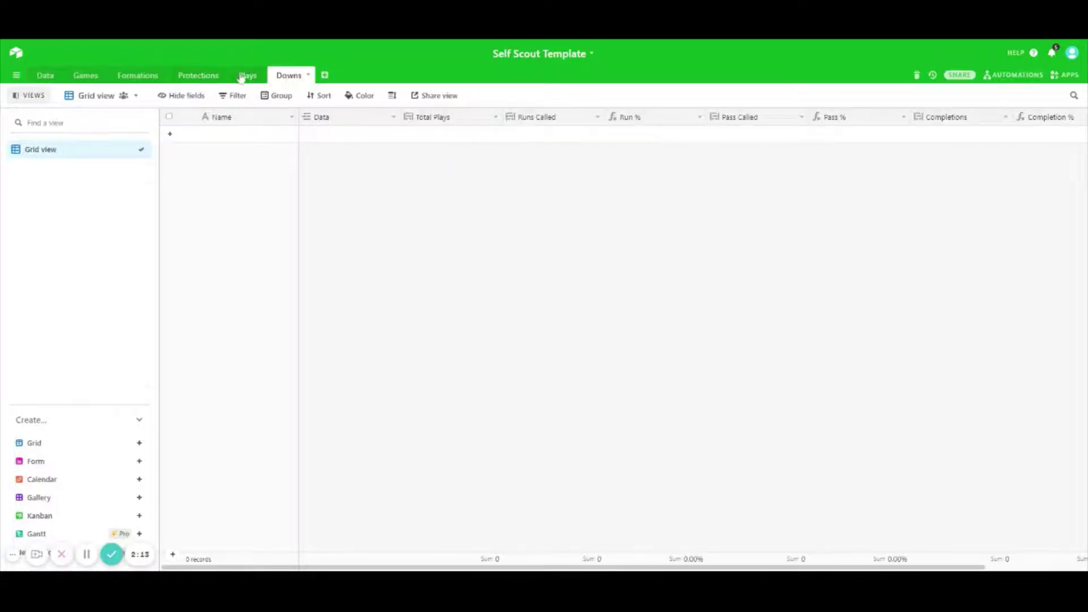
{"action": "left_click", "coordinate": [242, 77]}
{"action": "left_click", "coordinate": [205, 80]}
{"action": "left_click", "coordinate": [141, 82]}
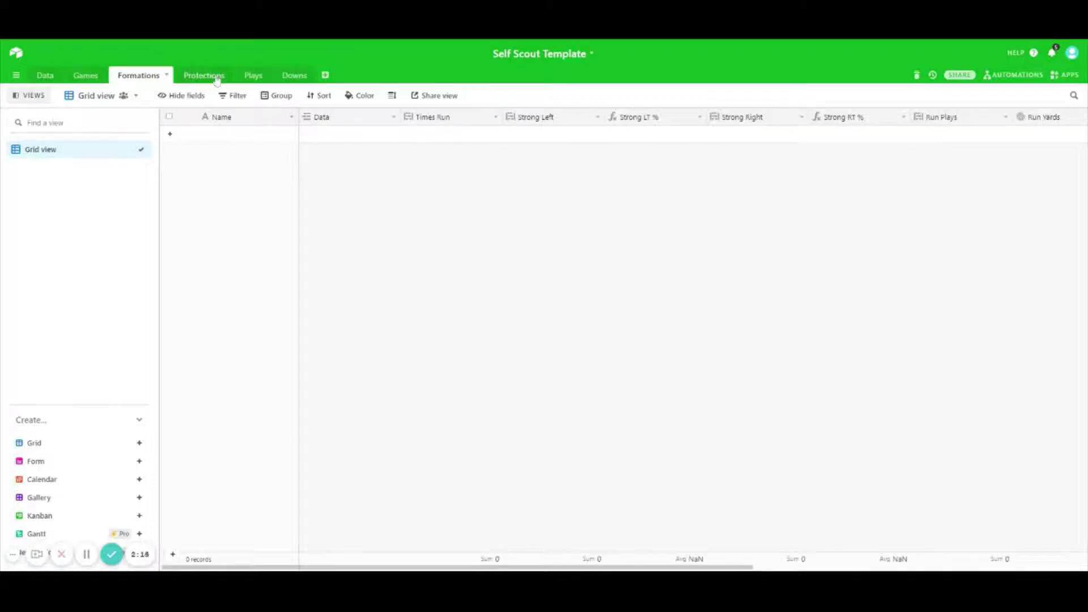
{"action": "left_click", "coordinate": [217, 79]}
{"action": "left_click", "coordinate": [252, 79]}
{"action": "left_click", "coordinate": [290, 79]}
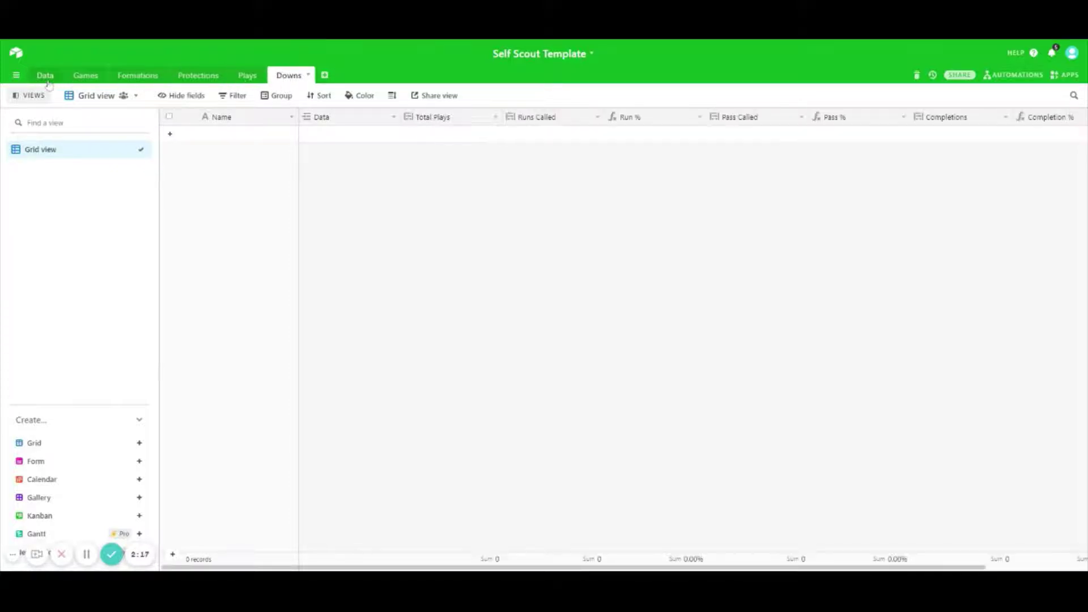
{"action": "left_click", "coordinate": [45, 76]}
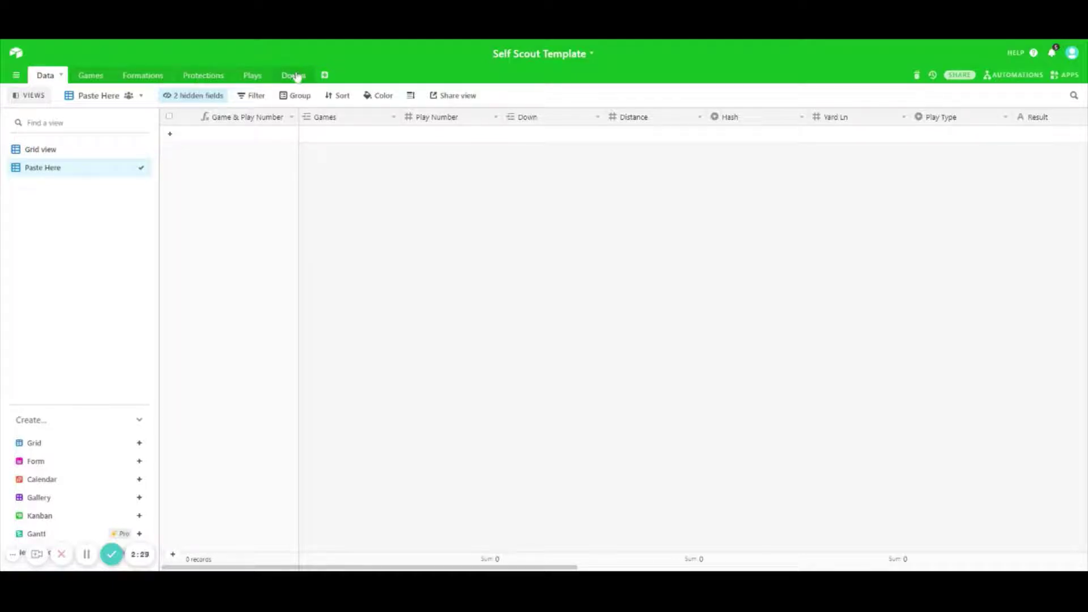
Add a game record named Team #1 with the year 2021 in the Games table's Schedule view.
{"action": "left_click", "coordinate": [90, 77]}
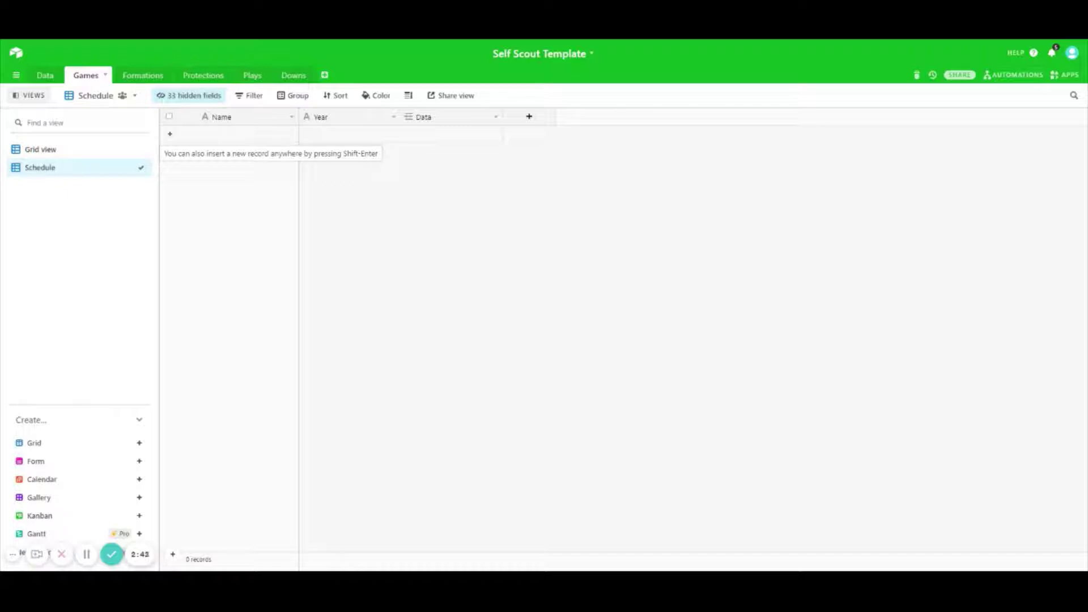
{"action": "left_click", "coordinate": [170, 134]}
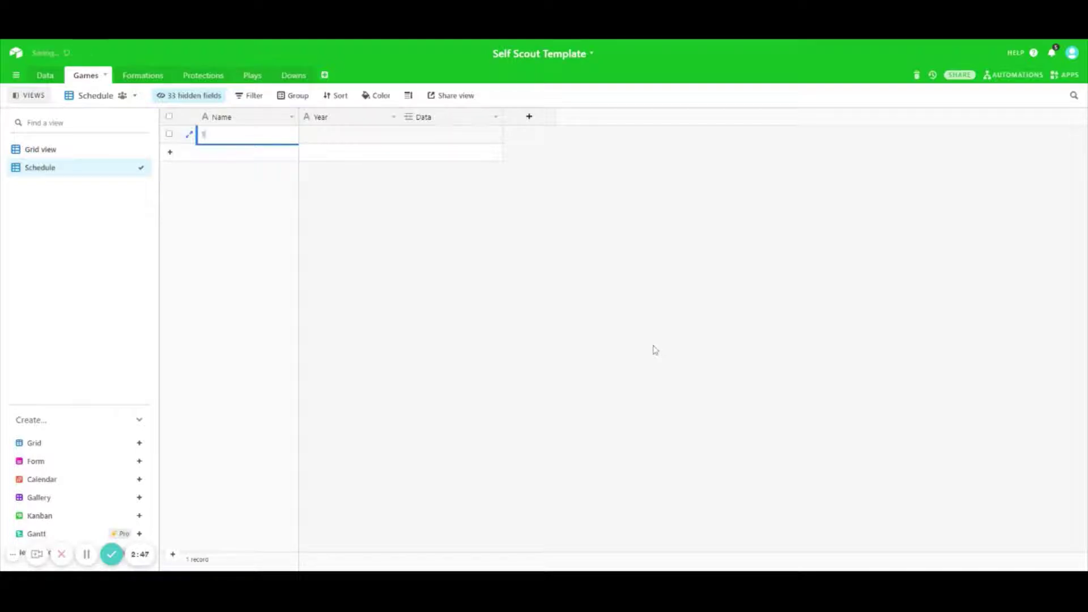
{"action": "type", "text": "Team #1"}
{"action": "key", "text": "Return"}
{"action": "left_click", "coordinate": [335, 137]}
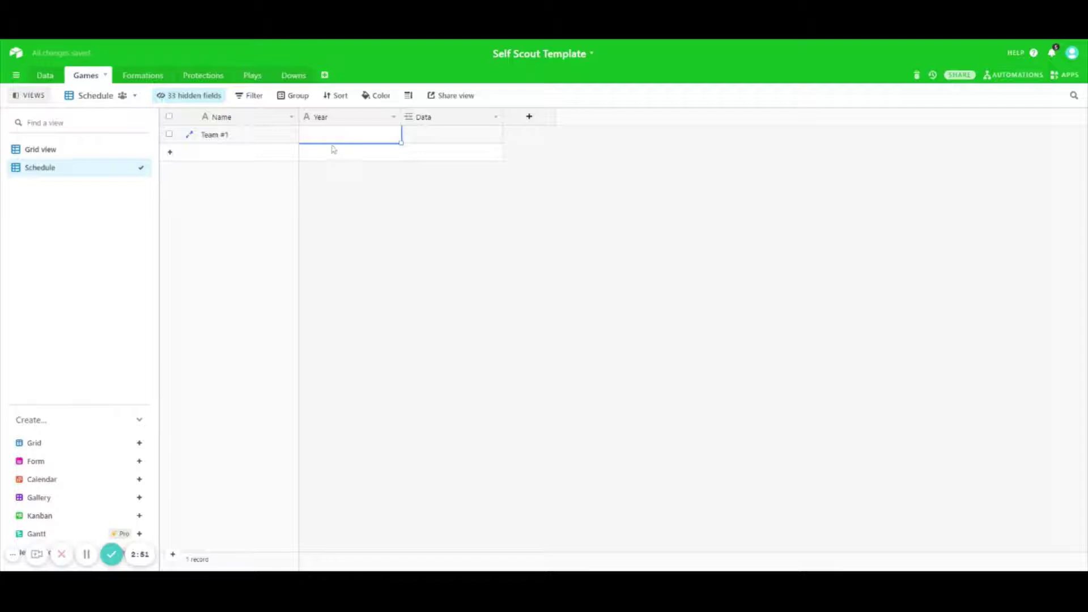
{"action": "type", "text": "2021"}
{"action": "left_click", "coordinate": [383, 232]}
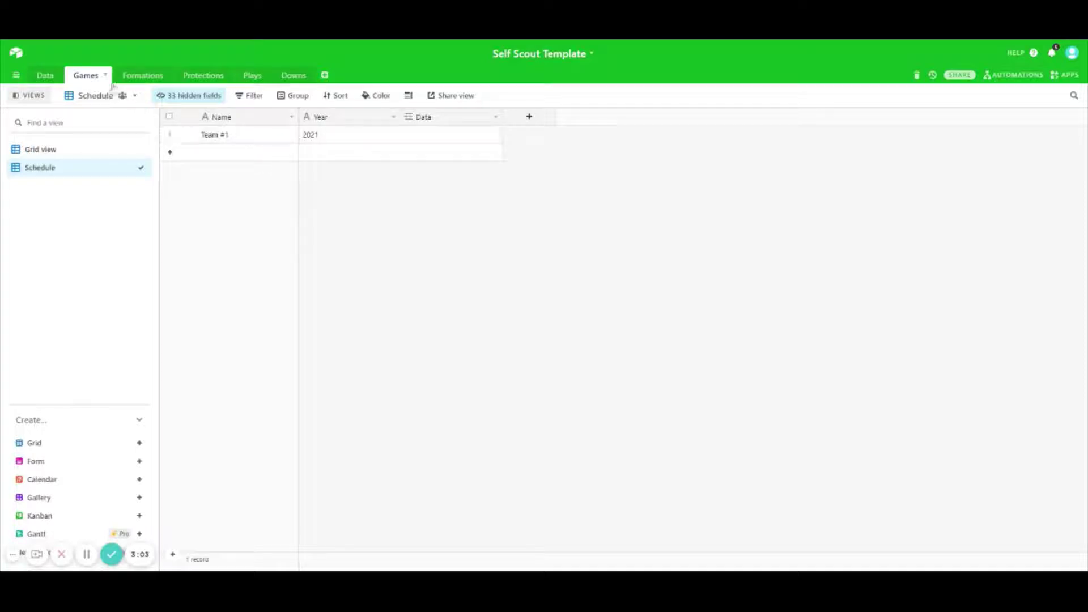
Add a blank record in the Data table's Paste Here view and check which games it can be linked to.
{"action": "left_click", "coordinate": [44, 76]}
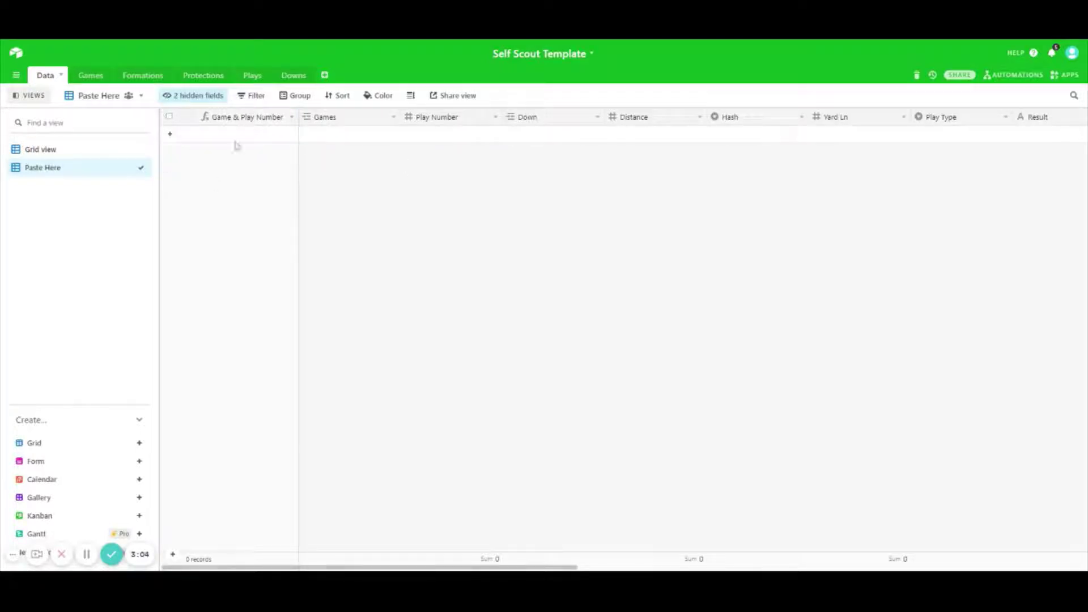
{"action": "left_click", "coordinate": [340, 140]}
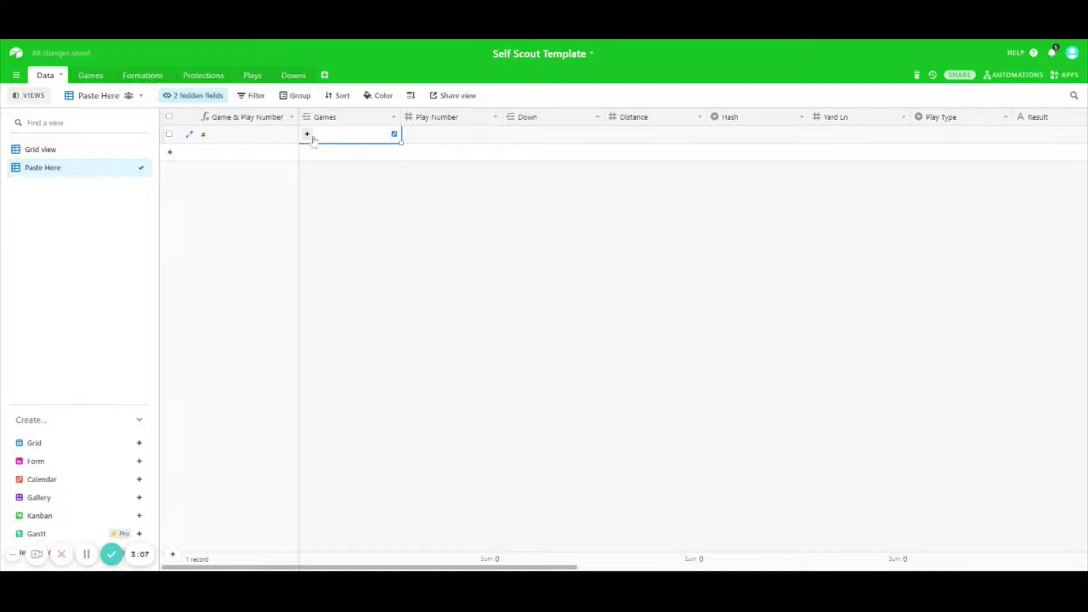
{"action": "left_click", "coordinate": [306, 135]}
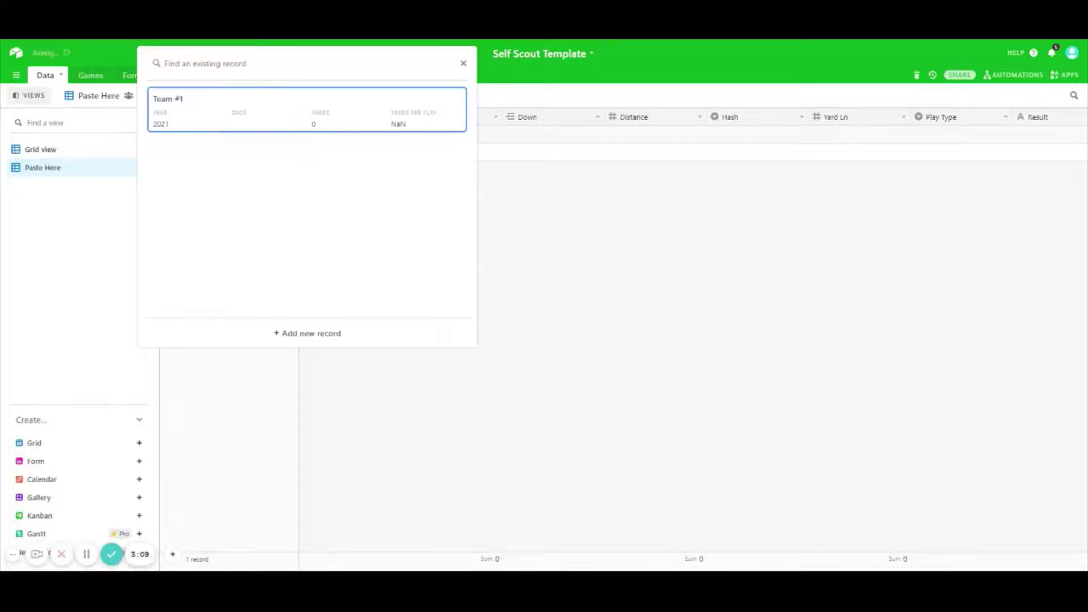
{"action": "left_click", "coordinate": [462, 64]}
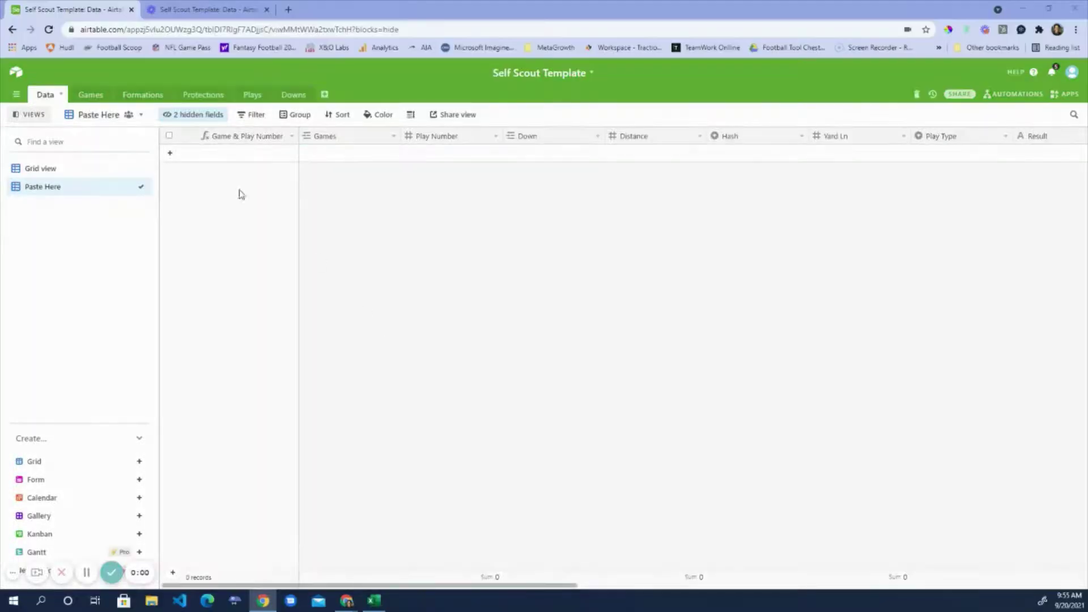
Check the Team #1 record in the Games table and add a blank record in the Data table's Paste Here view.
{"action": "left_click", "coordinate": [90, 94]}
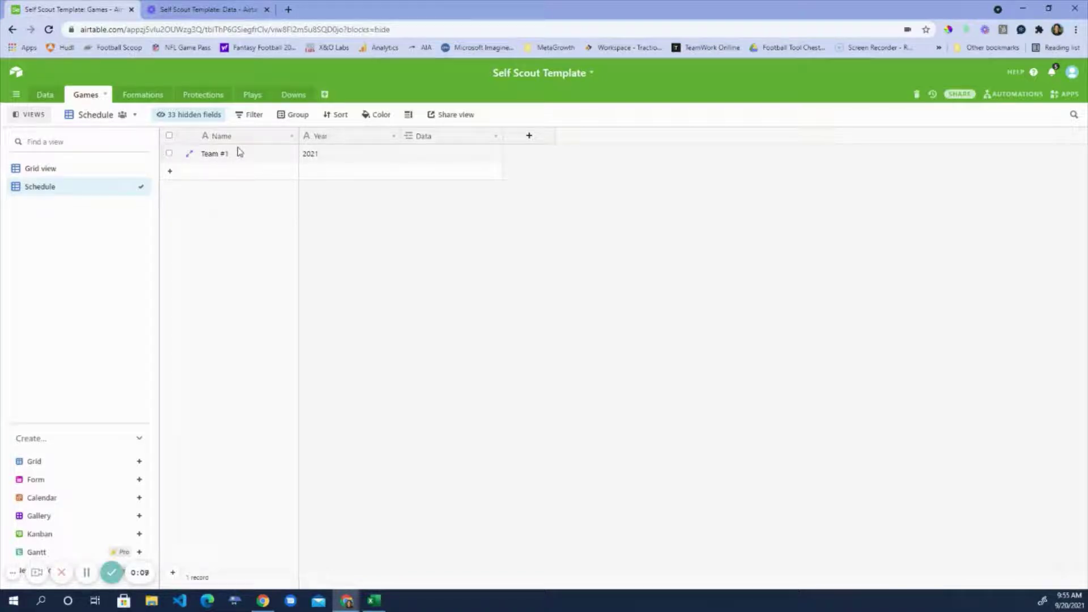
{"action": "left_click", "coordinate": [48, 96]}
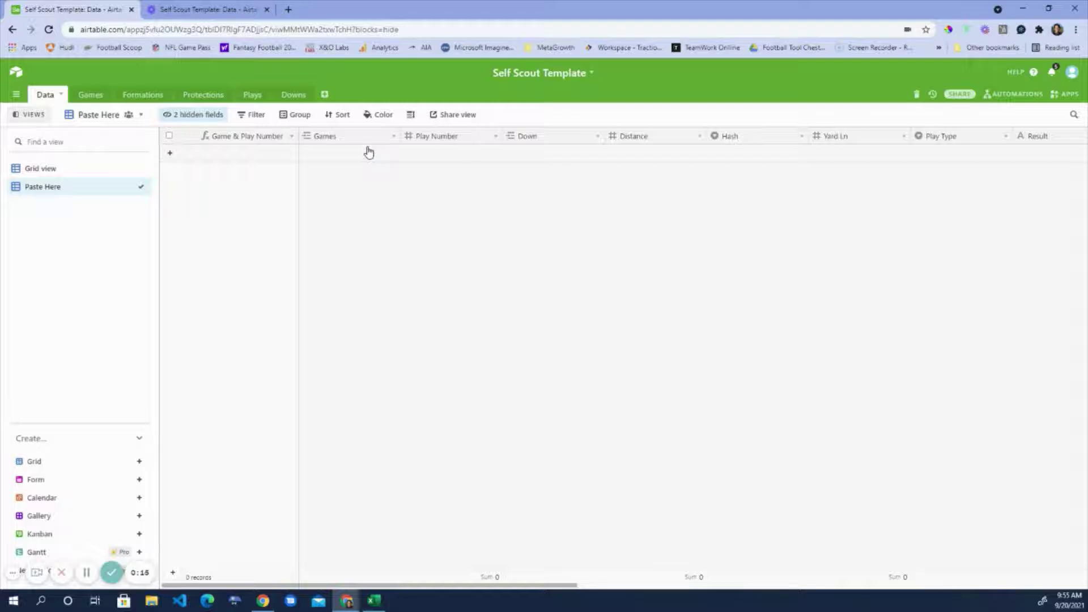
{"action": "left_click", "coordinate": [459, 154]}
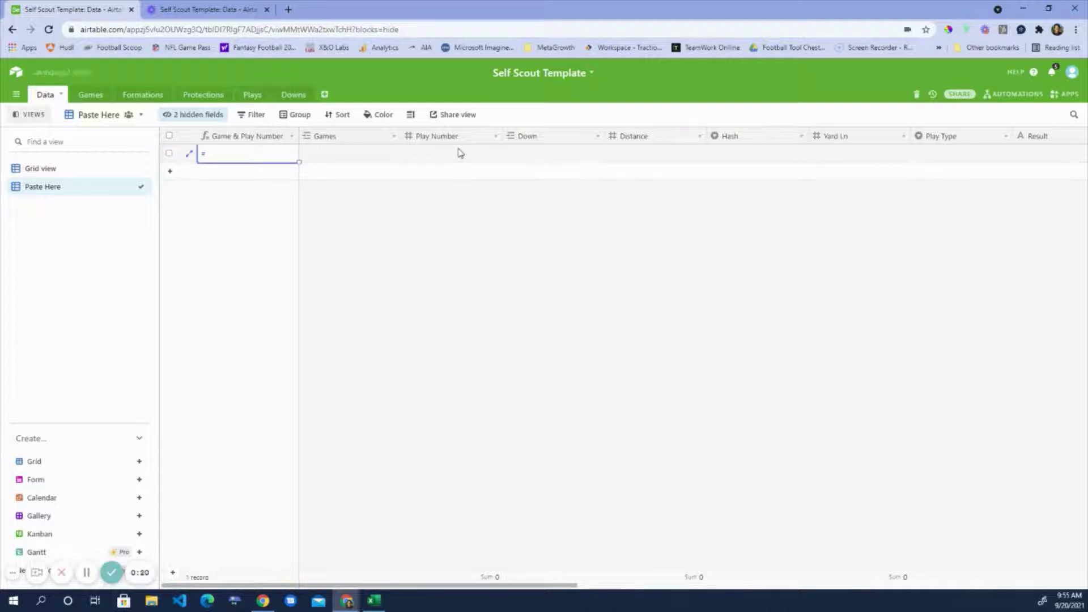
Go through the new record's fields from Games across to Protection and back, ending with the Play Number cell selected.
{"action": "key", "text": "Tab"}
{"action": "key", "text": "Tab"}
{"action": "key", "text": "Tab"}
{"action": "key", "text": "Tab"}
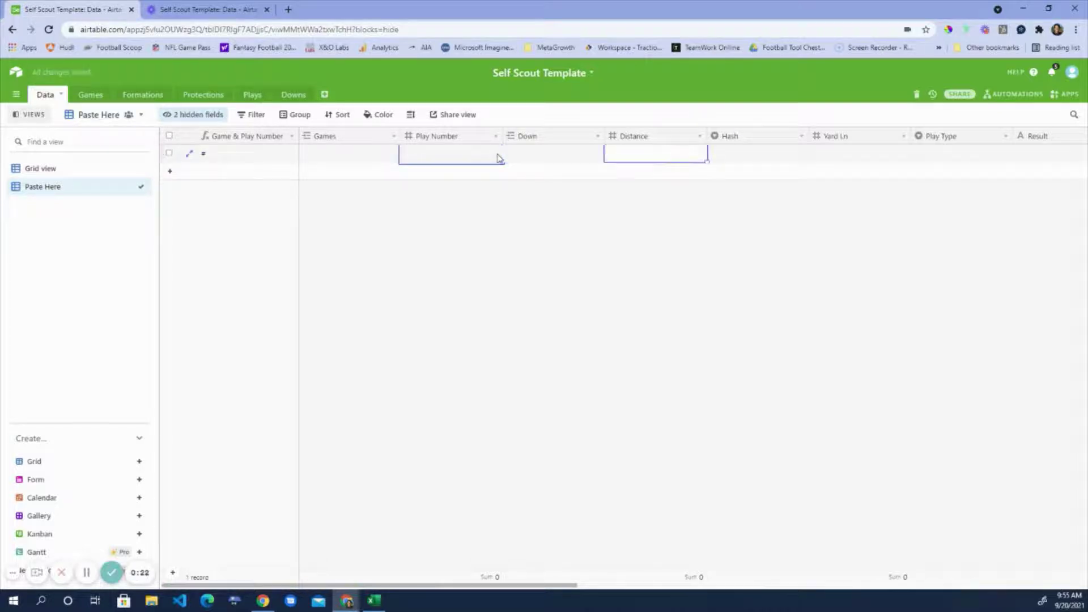
{"action": "key", "text": "Tab"}
{"action": "key", "text": "Tab"}
{"action": "key", "text": "Tab"}
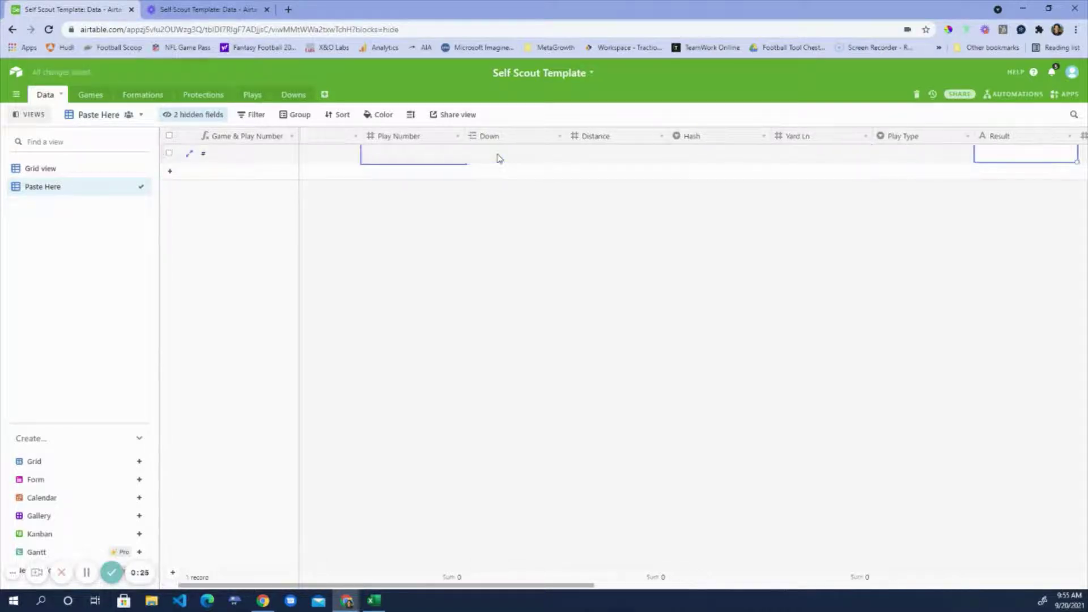
{"action": "key", "text": "Tab"}
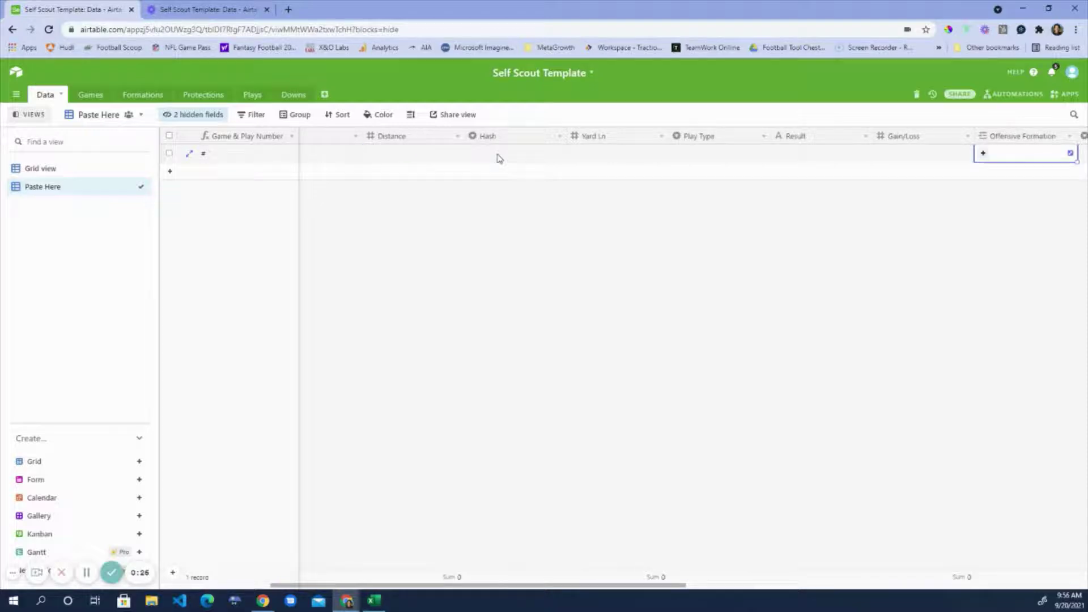
{"action": "key", "text": "Tab"}
{"action": "key", "text": "Tab"}
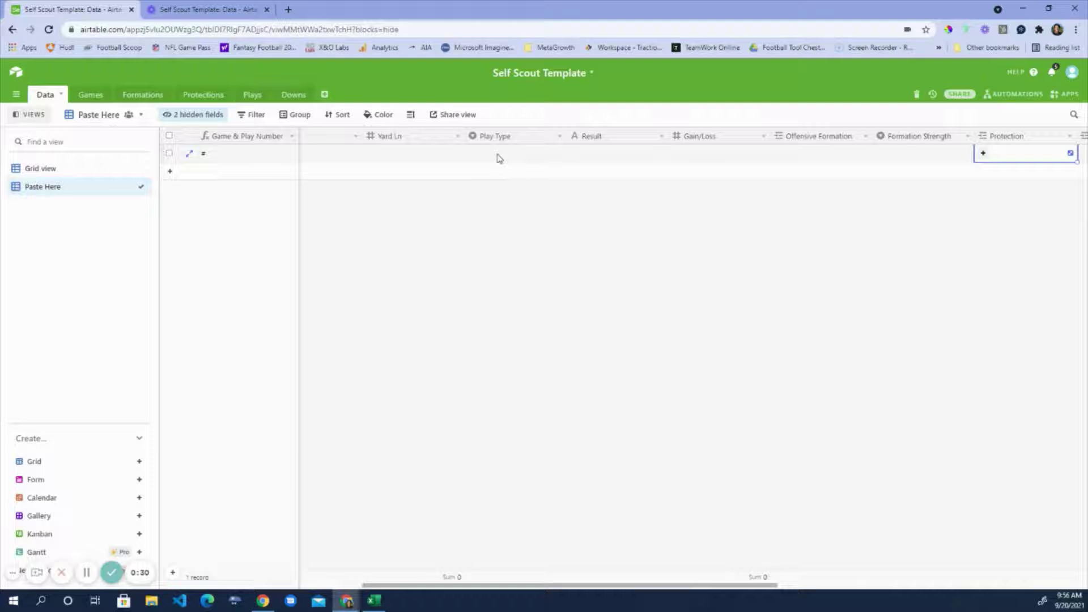
{"action": "key", "text": "Left"}
{"action": "key", "text": "Left"}
{"action": "key", "text": "Left"}
{"action": "key", "text": "Left"}
{"action": "key", "text": "Left"}
{"action": "key", "text": "Left"}
{"action": "key", "text": "Left"}
{"action": "key", "text": "Left"}
{"action": "key", "text": "Left"}
{"action": "key", "text": "Left"}
{"action": "key", "text": "Left"}
{"action": "key", "text": "Left"}
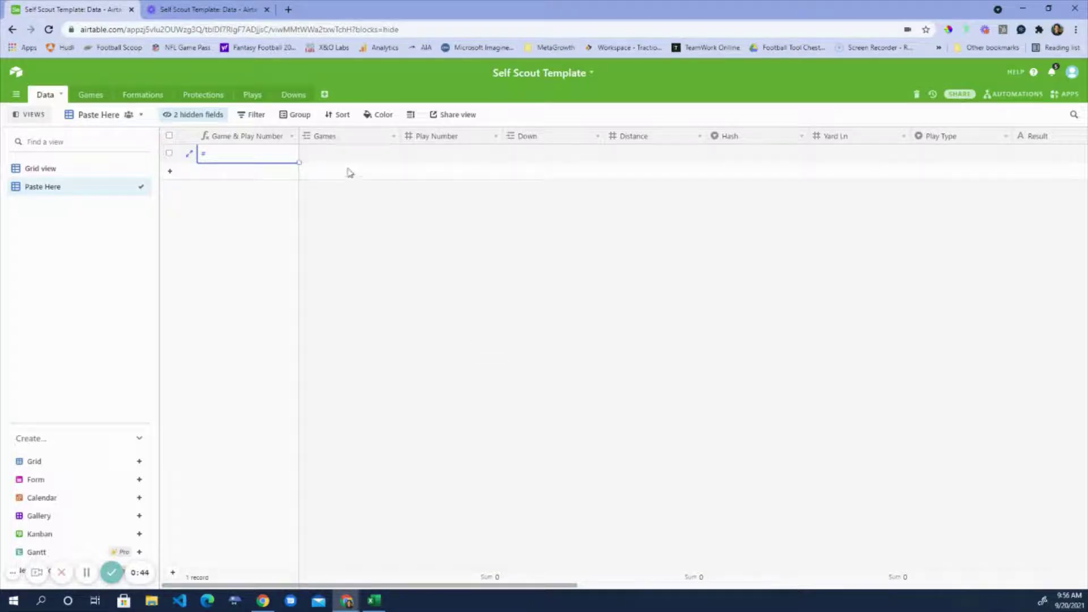
{"action": "left_click", "coordinate": [366, 159]}
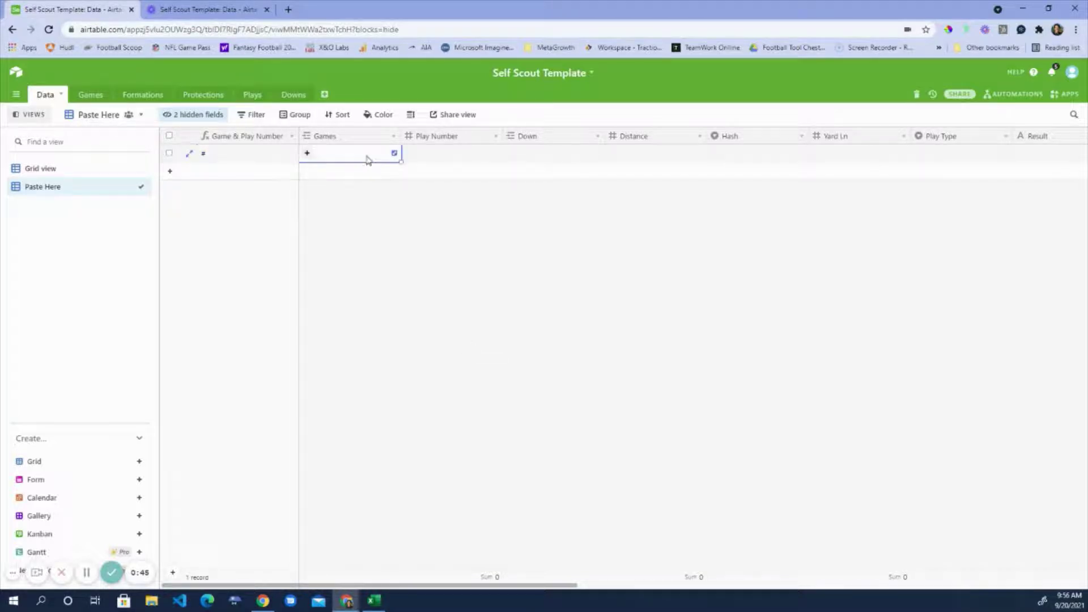
{"action": "left_click", "coordinate": [457, 157]}
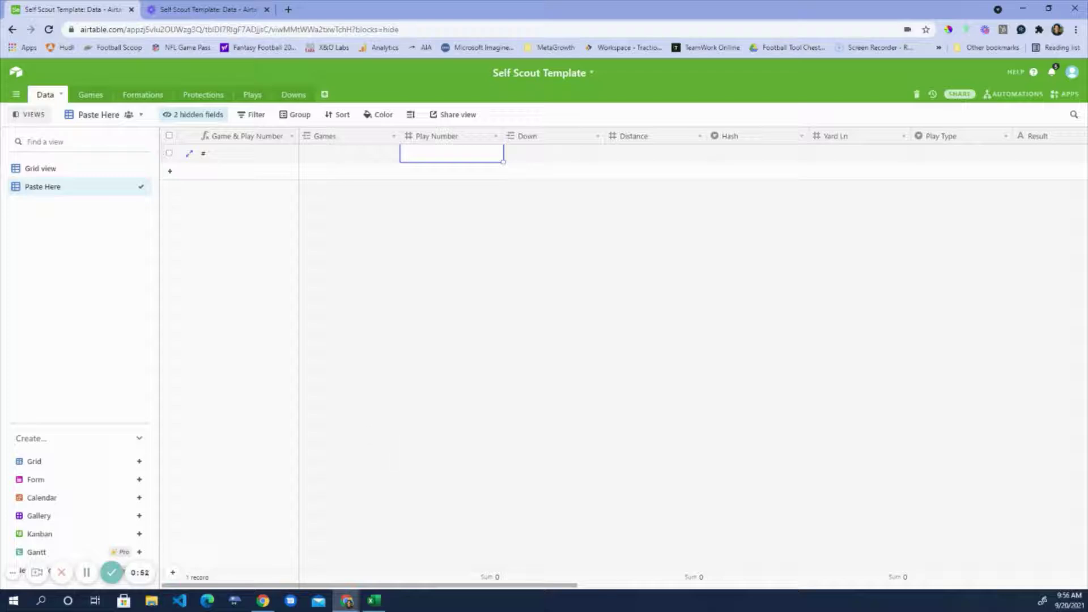
Switch to the sandalwood workbook in Excel and unhide the hidden columns between PLAY # and MOTION.
{"action": "left_click", "coordinate": [374, 601]}
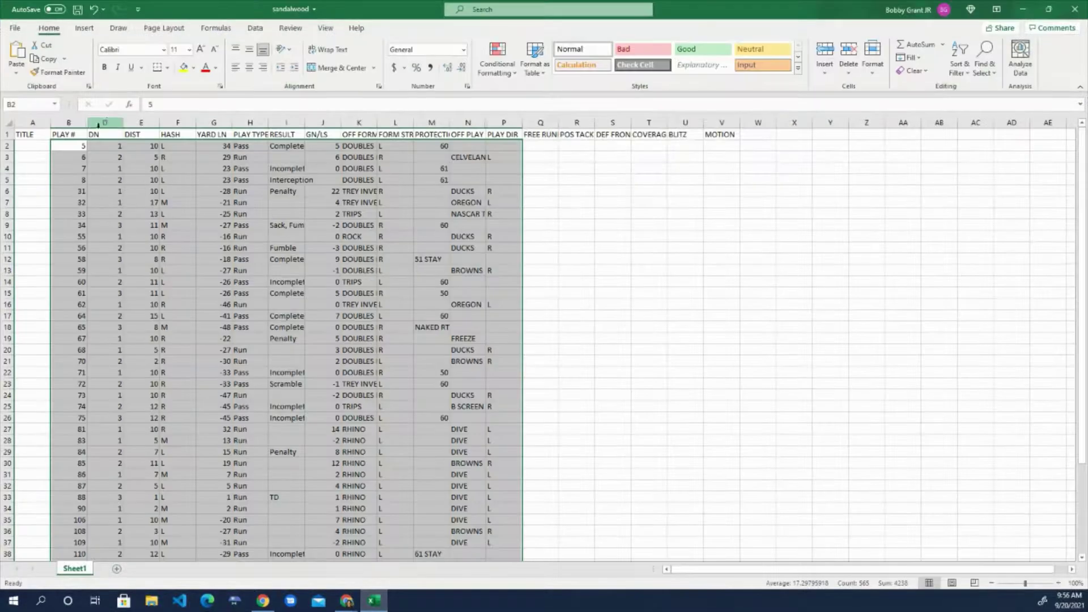
{"action": "left_click_drag", "start_coordinate": [76, 120], "coordinate": [718, 121]}
{"action": "right_click", "coordinate": [718, 122]}
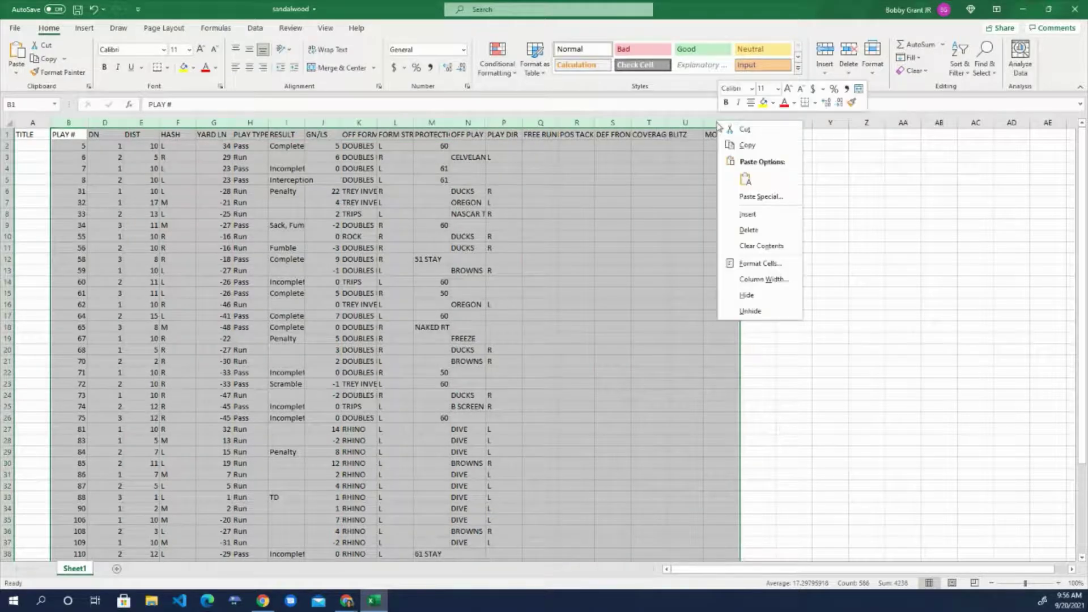
{"action": "left_click", "coordinate": [759, 311]}
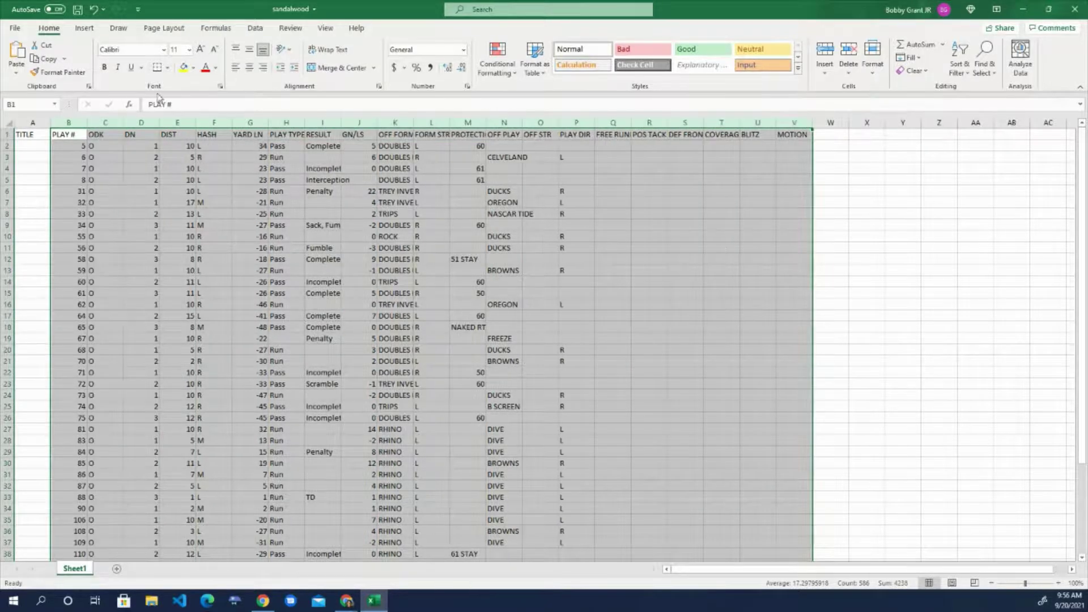
Compare the sheet's column headings from PLAY # to PLAY DIR with the fields of Airtable's Paste Here view.
{"action": "left_click", "coordinate": [89, 137]}
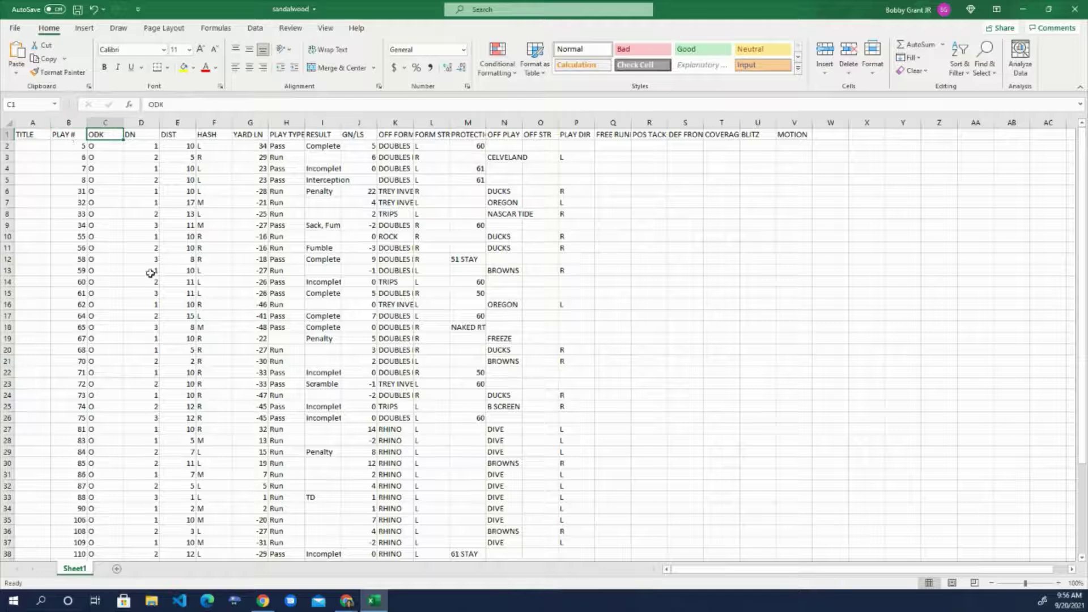
{"action": "left_click", "coordinate": [67, 138]}
{"action": "left_click", "coordinate": [577, 136]}
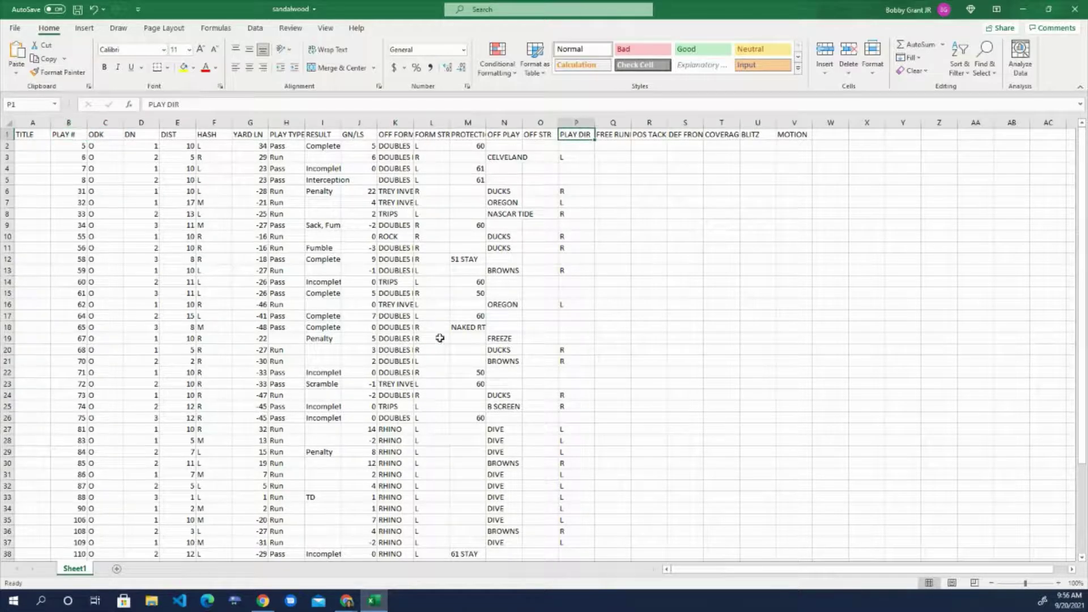
{"action": "mouse_move", "coordinate": [347, 606]}
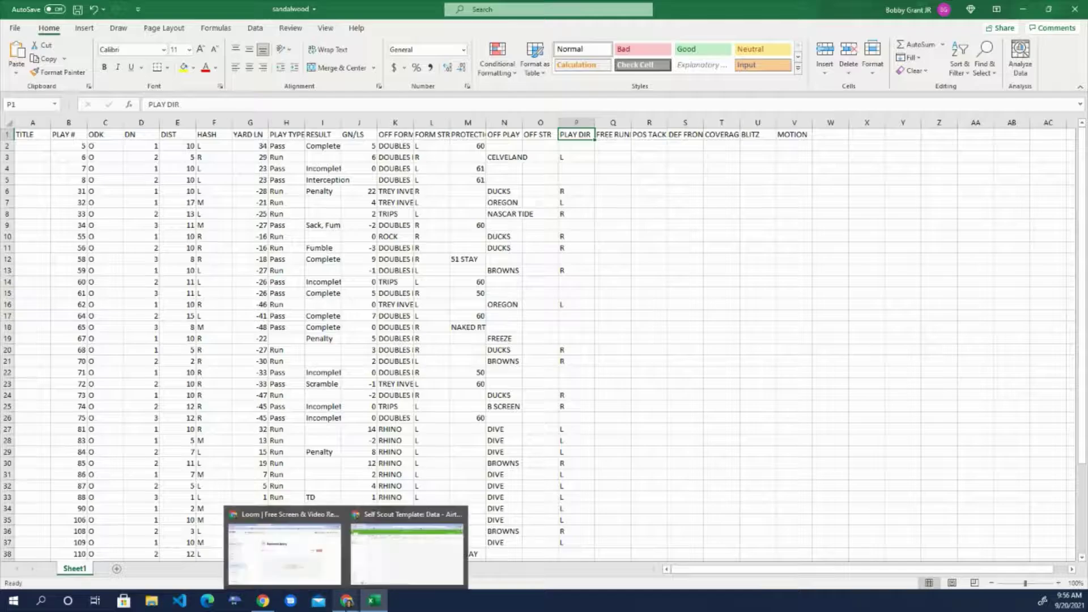
{"action": "left_click", "coordinate": [389, 565]}
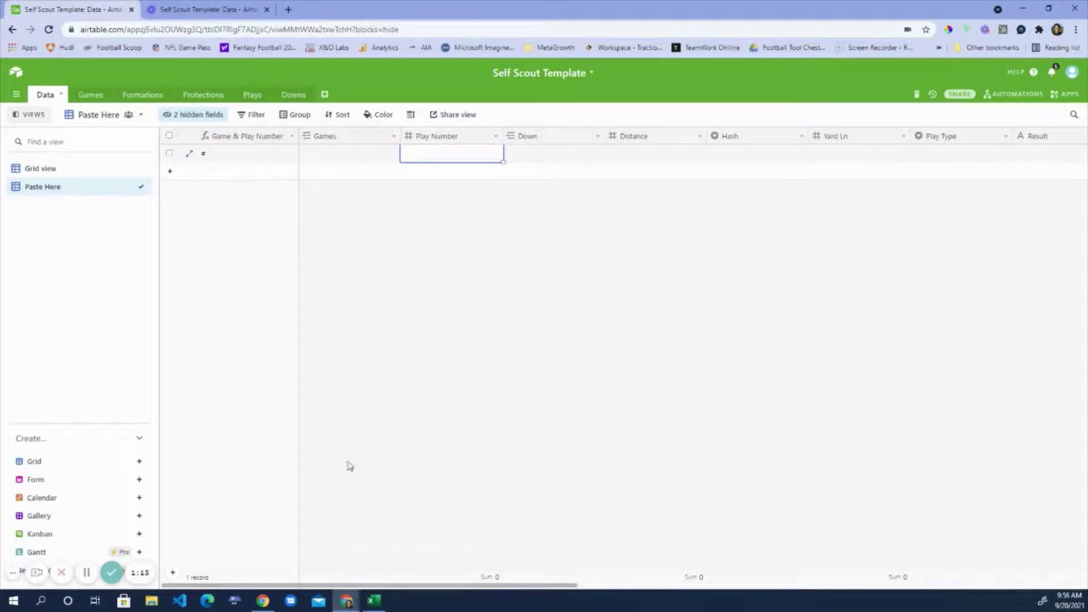
{"action": "left_click", "coordinate": [375, 601]}
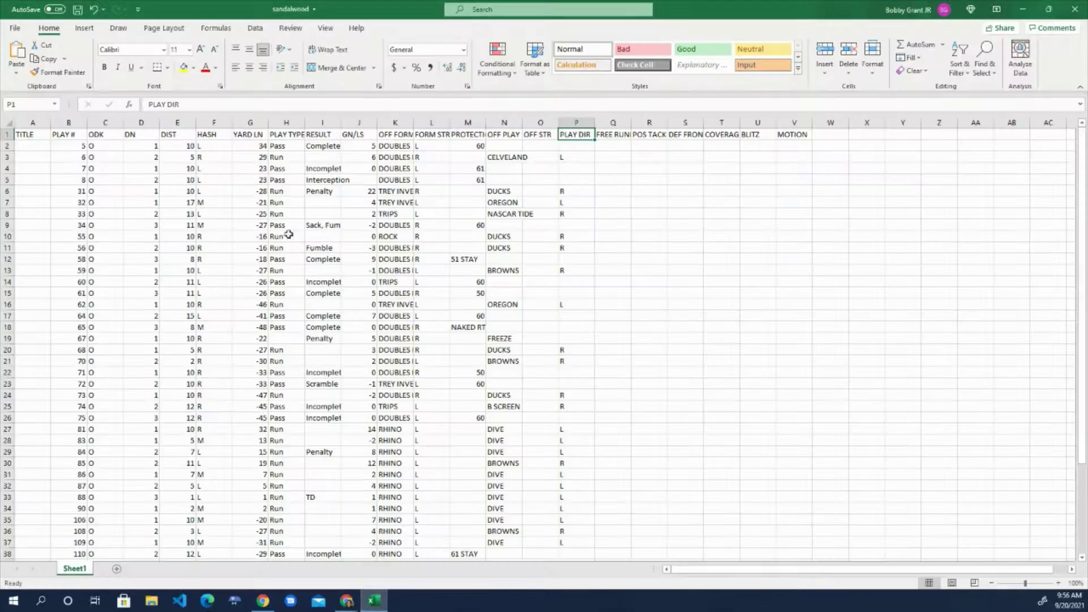
Review the order of the sheet's headings, checking PLAY # through HASH individually, and return to Airtable's Paste Here view.
{"action": "left_click", "coordinate": [64, 135]}
{"action": "left_click_drag", "start_coordinate": [68, 137], "coordinate": [581, 134]}
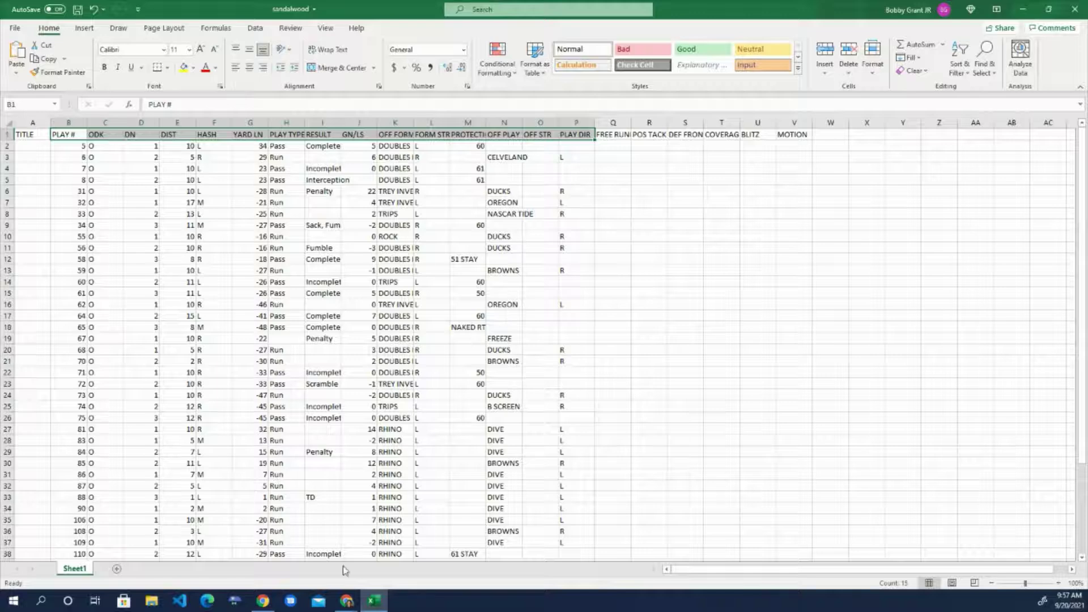
{"action": "left_click", "coordinate": [65, 134]}
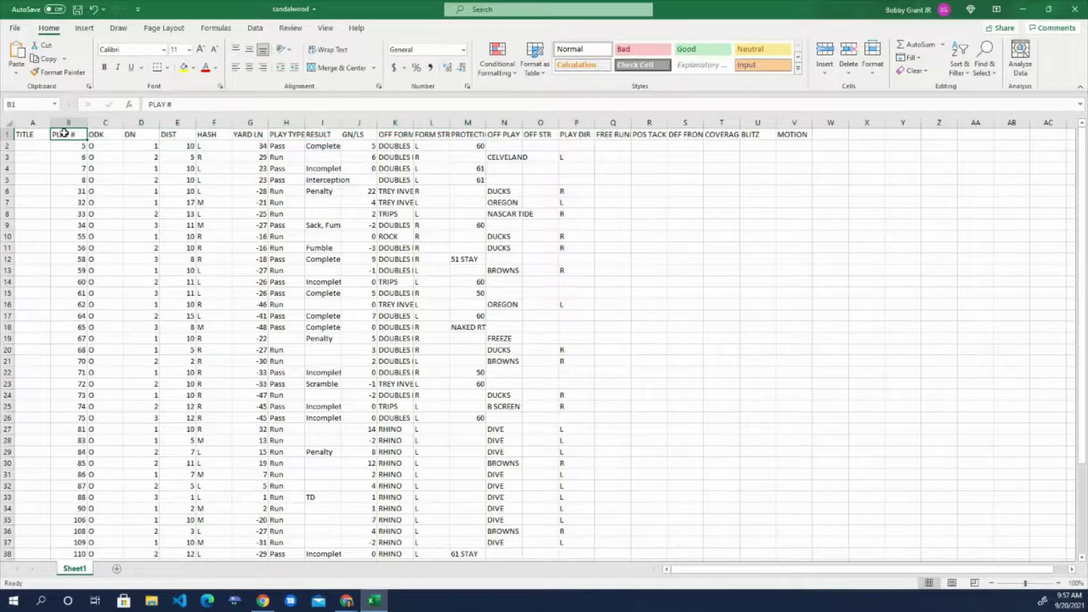
{"action": "left_click", "coordinate": [105, 136]}
{"action": "left_click", "coordinate": [133, 136]}
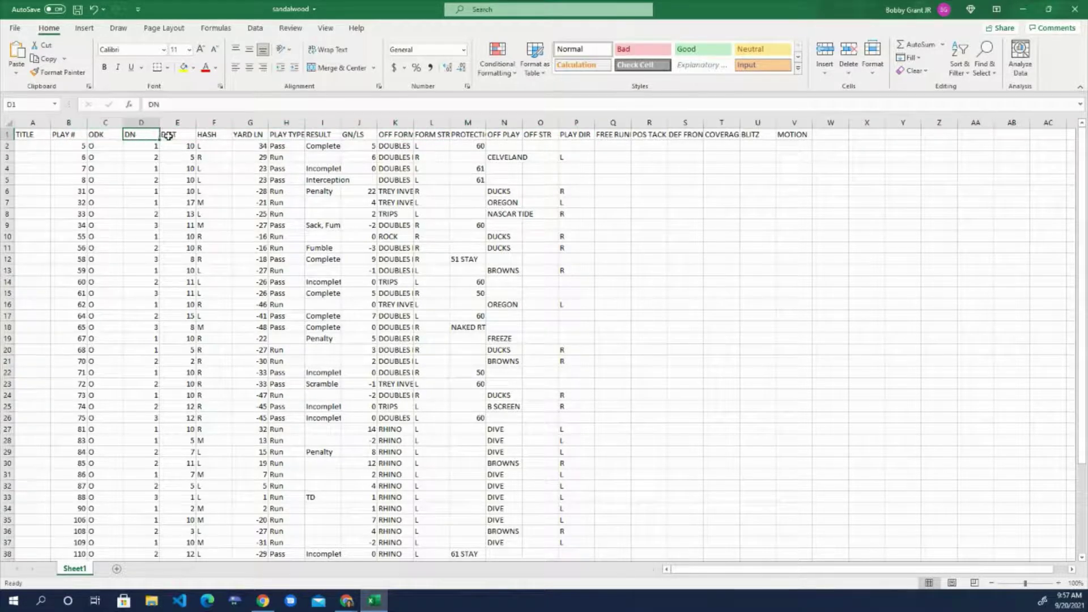
{"action": "left_click", "coordinate": [167, 136]}
{"action": "left_click", "coordinate": [229, 136]}
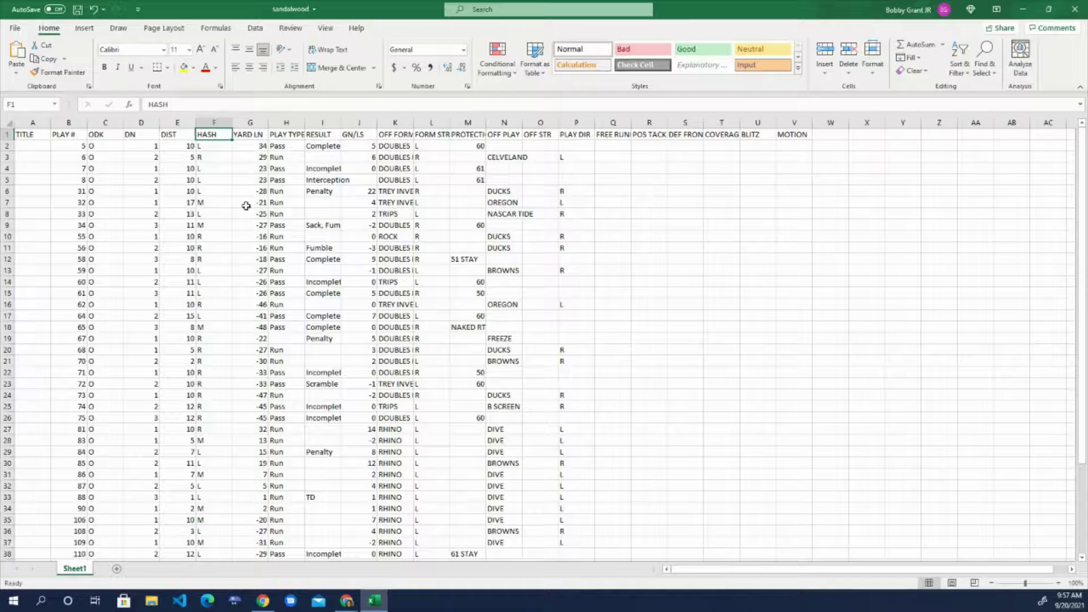
{"action": "left_click", "coordinate": [1023, 9]}
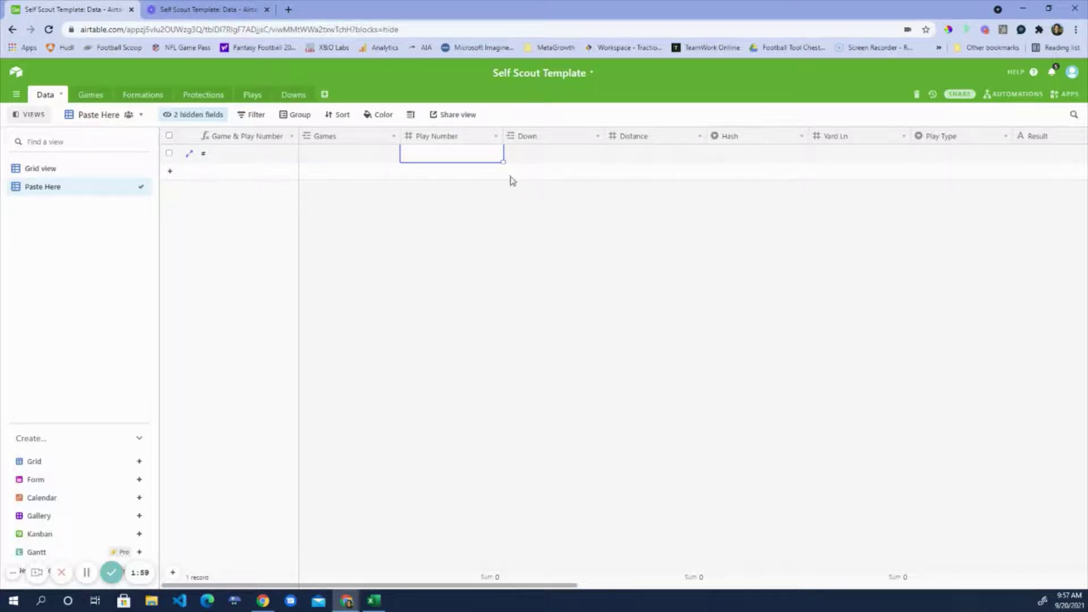
Switch back to the Excel sheet and hide the ODK and TITLE columns.
{"action": "left_click", "coordinate": [374, 600]}
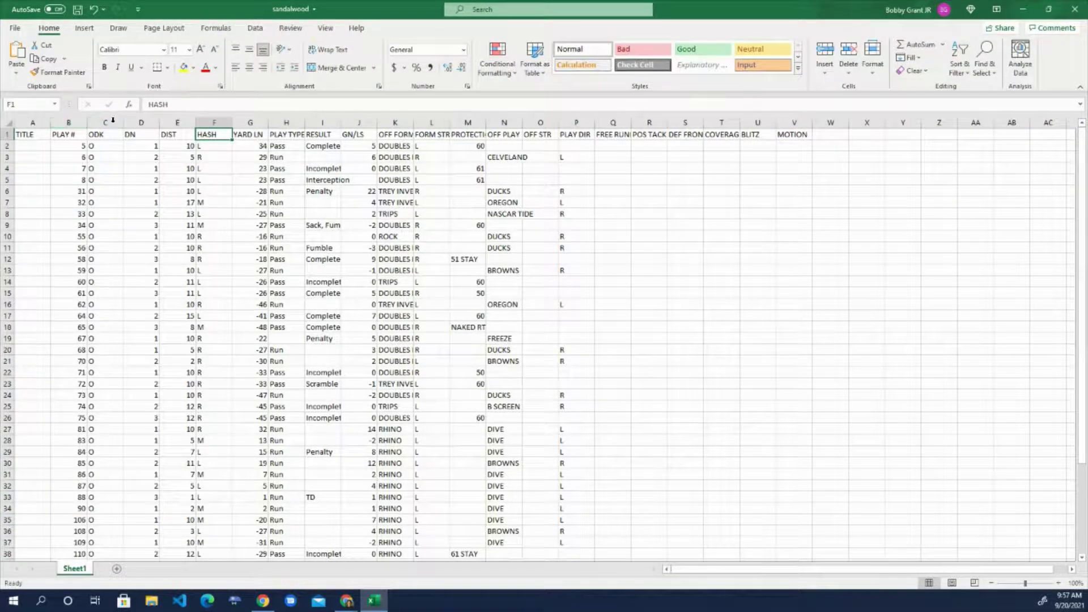
{"action": "left_click", "coordinate": [105, 123]}
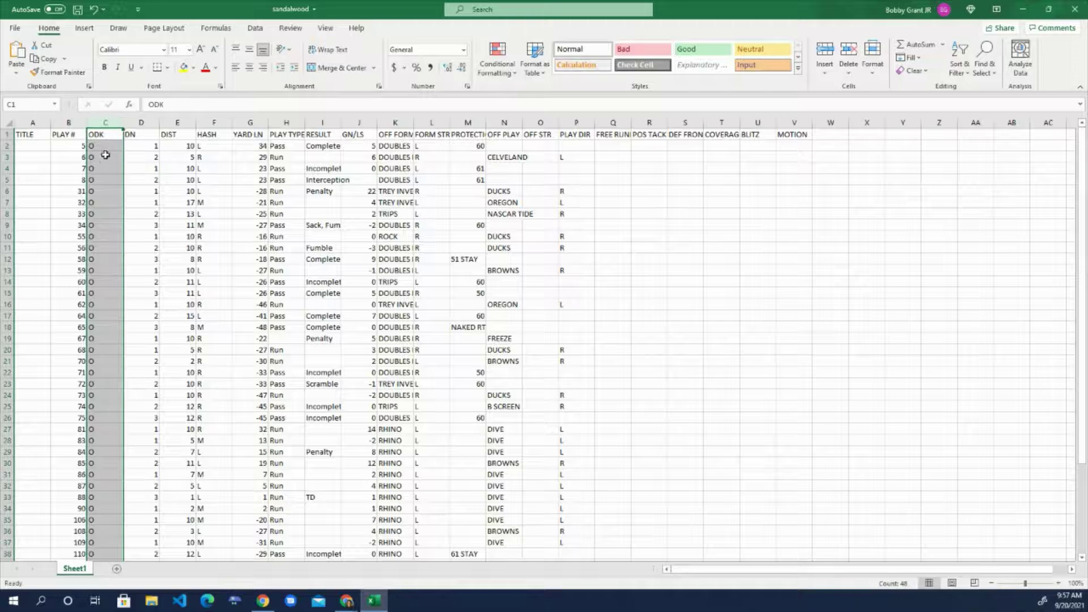
{"action": "right_click", "coordinate": [102, 119]}
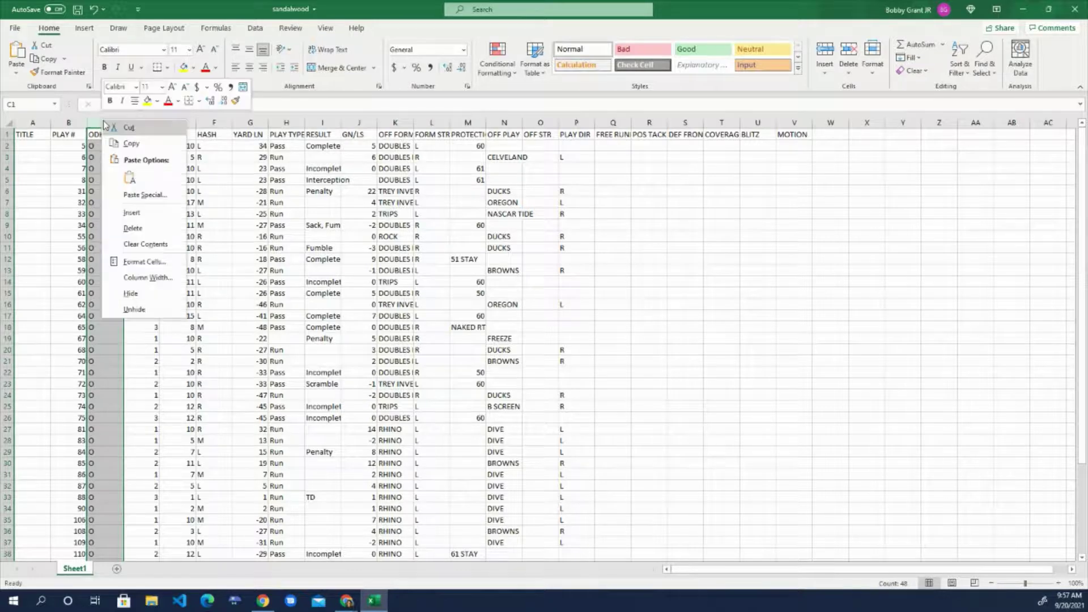
{"action": "left_click", "coordinate": [150, 294]}
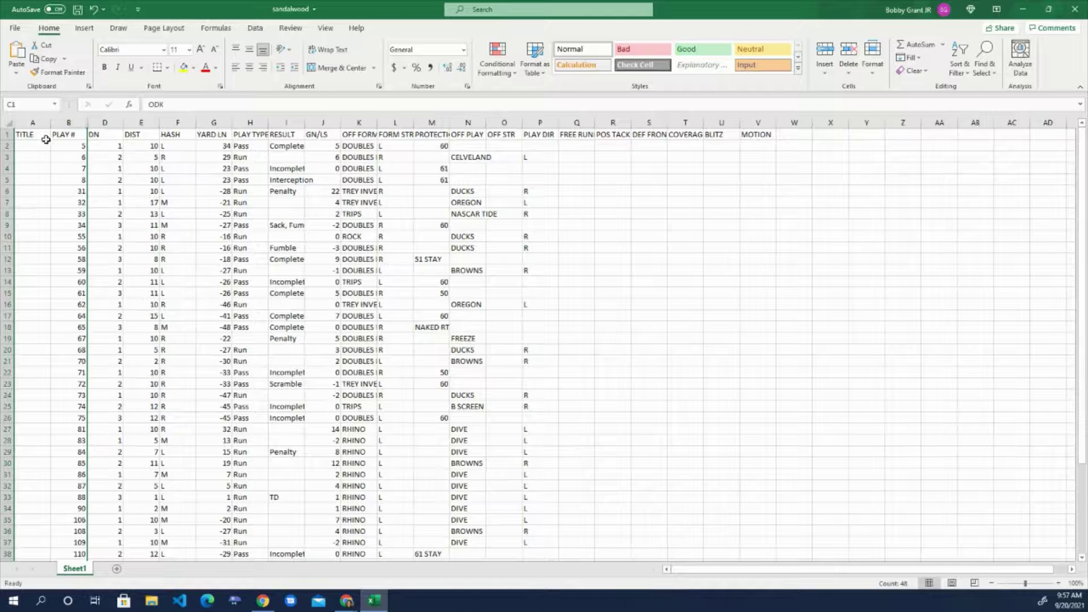
{"action": "left_click", "coordinate": [33, 123]}
{"action": "right_click", "coordinate": [34, 124]}
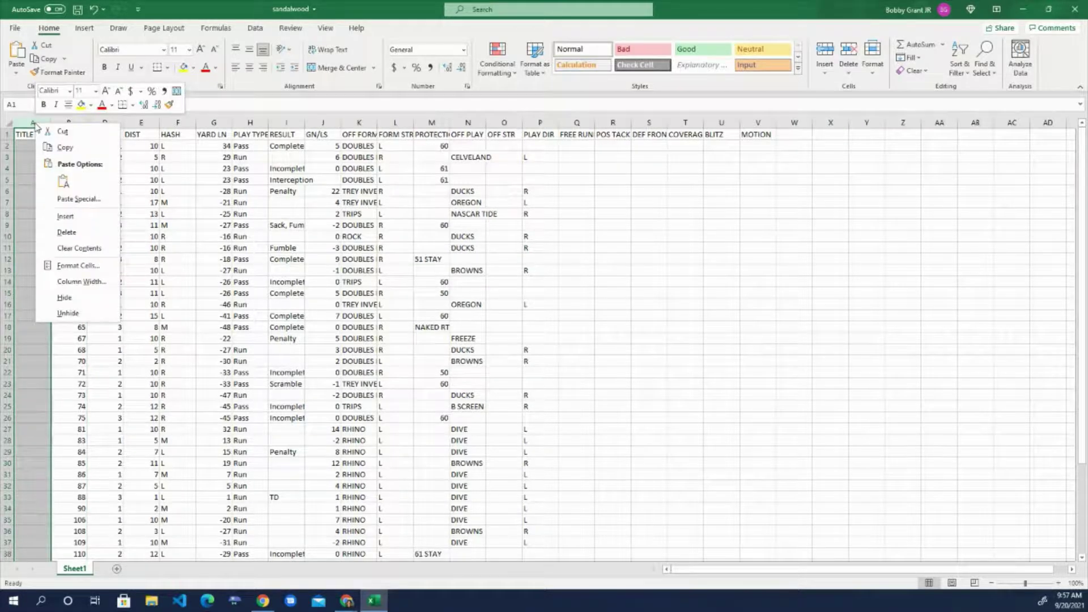
{"action": "left_click", "coordinate": [79, 297]}
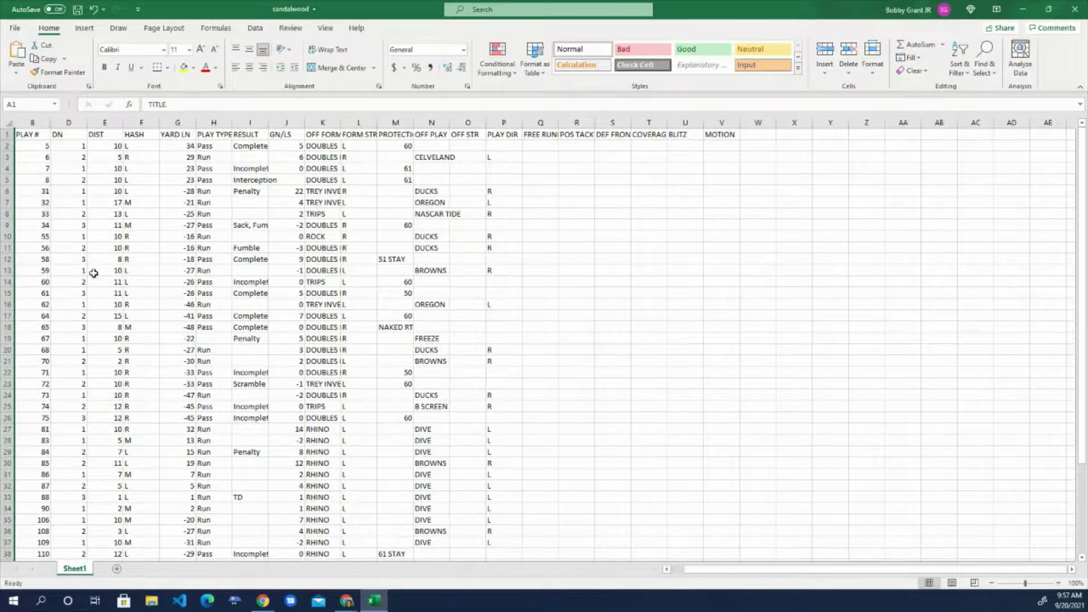
Hide the OFF STR column in the sandalwood sheet.
{"action": "left_click", "coordinate": [464, 121]}
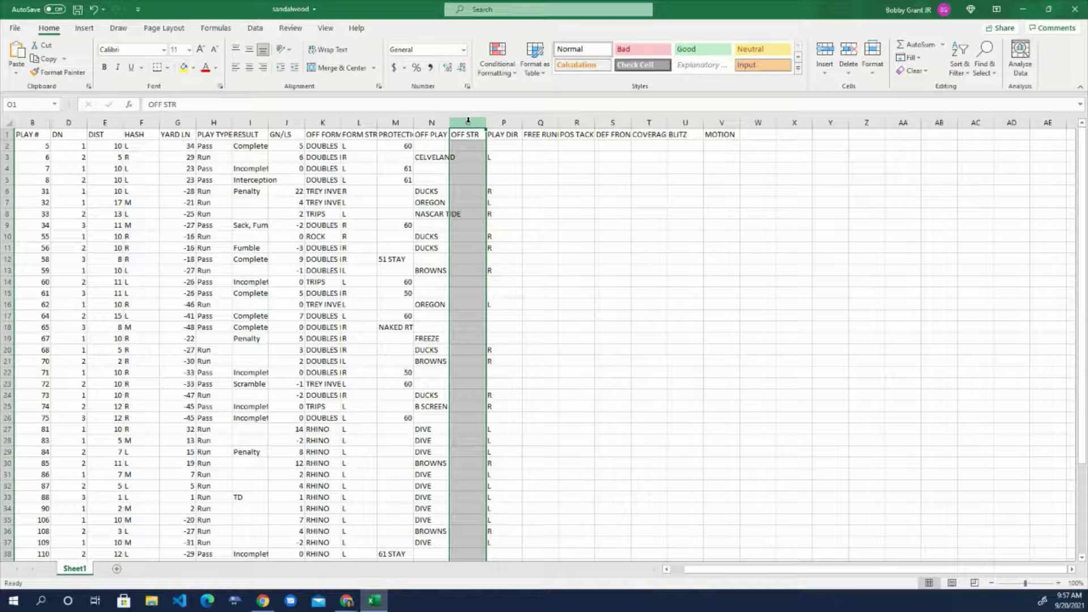
{"action": "right_click", "coordinate": [468, 123]}
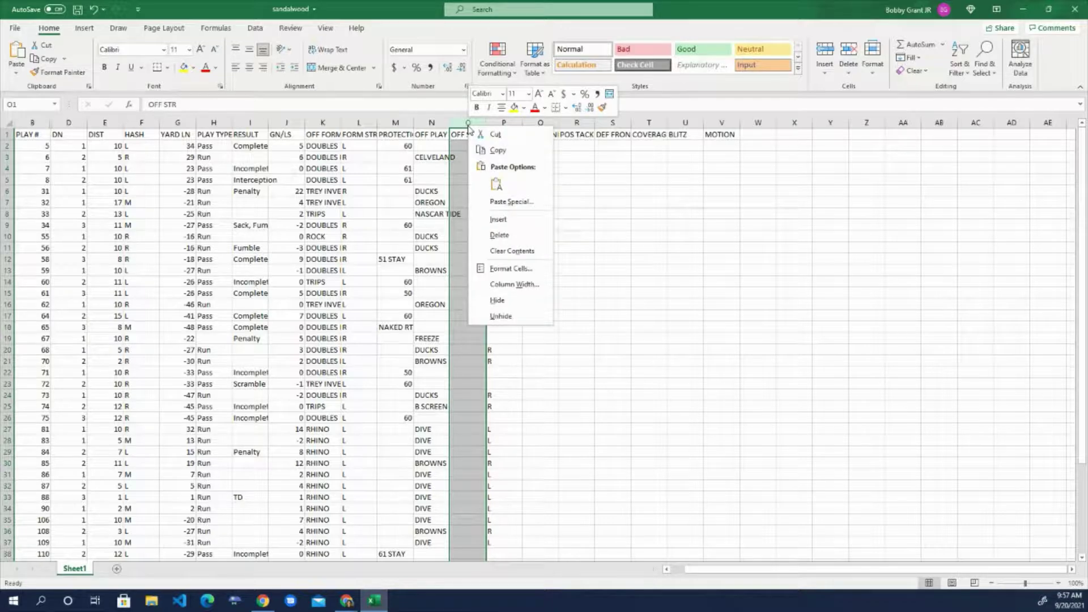
{"action": "left_click", "coordinate": [498, 300]}
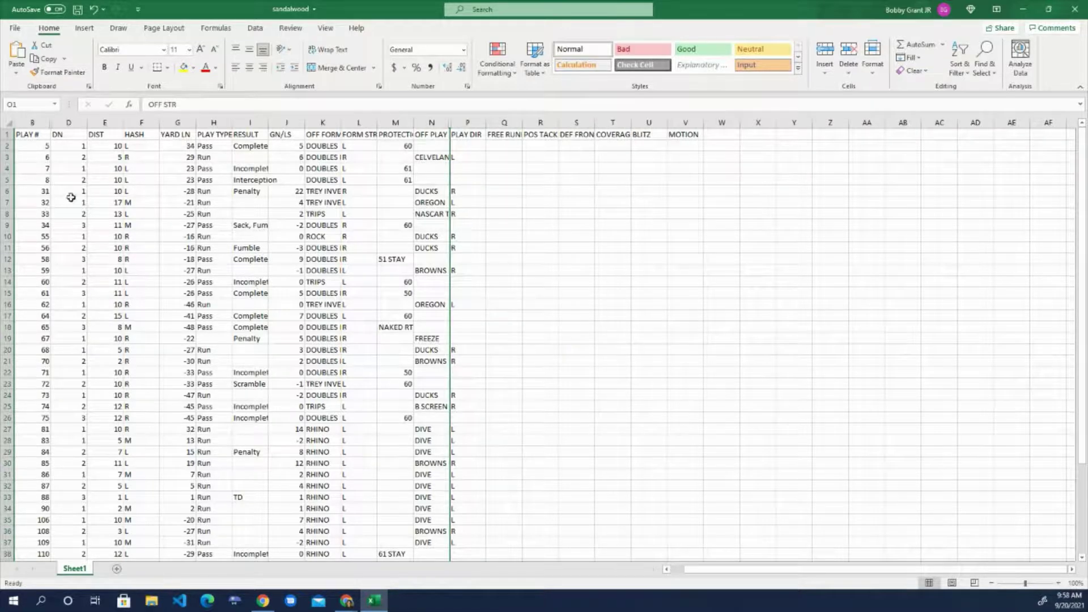
{"action": "left_click", "coordinate": [148, 159]}
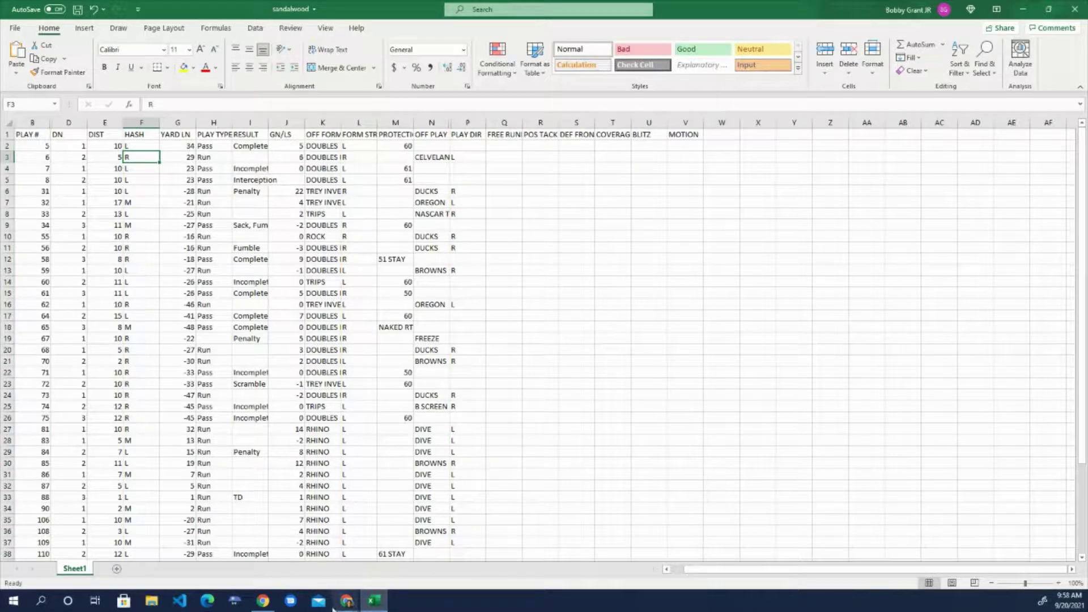
Switch to the Self Scout Template in Airtable and look through the records in the Formations, Protections, Plays and Downs tables.
{"action": "mouse_move", "coordinate": [347, 600]}
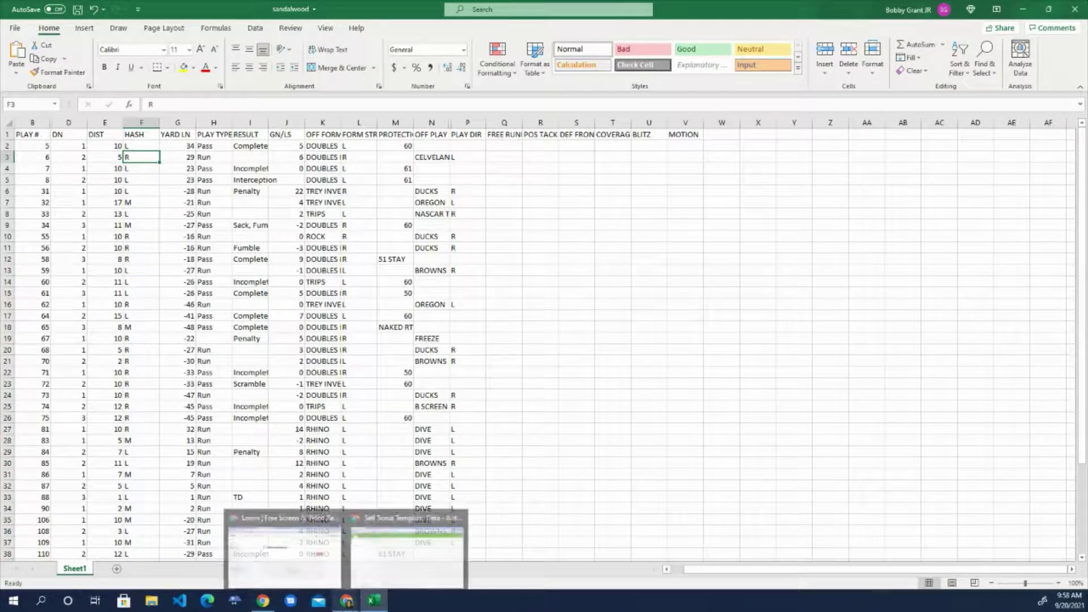
{"action": "left_click", "coordinate": [400, 572]}
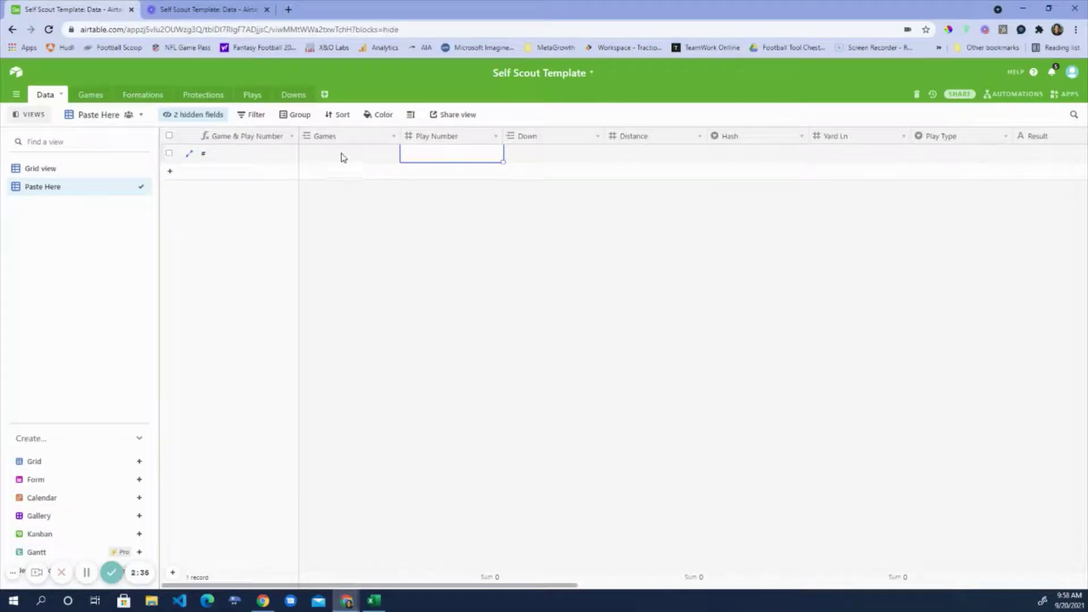
{"action": "left_click", "coordinate": [140, 98]}
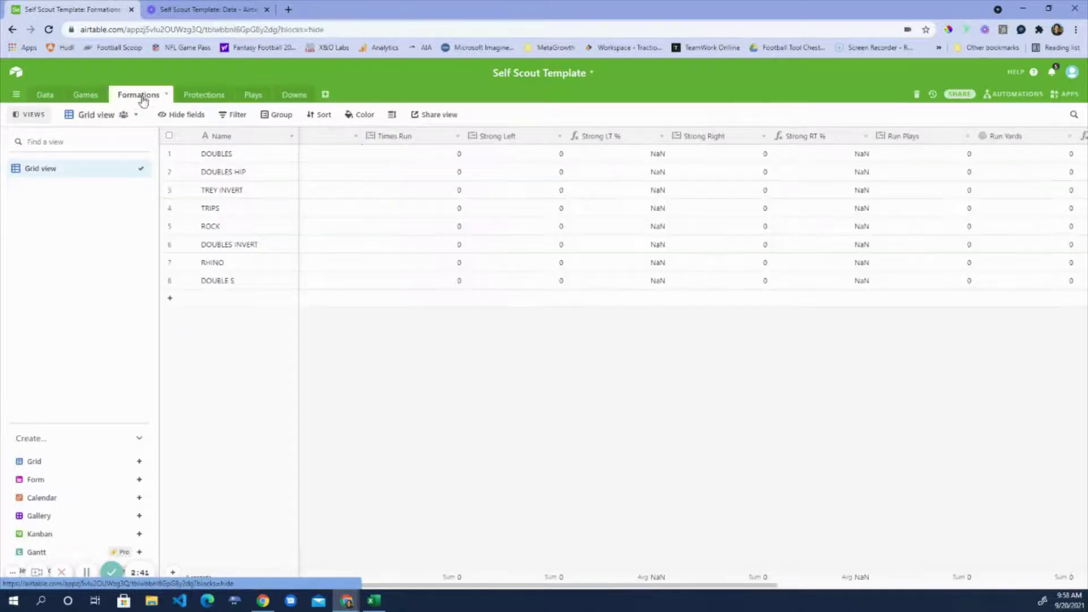
{"action": "left_click", "coordinate": [204, 95]}
{"action": "left_click", "coordinate": [252, 94]}
{"action": "left_click", "coordinate": [289, 94]}
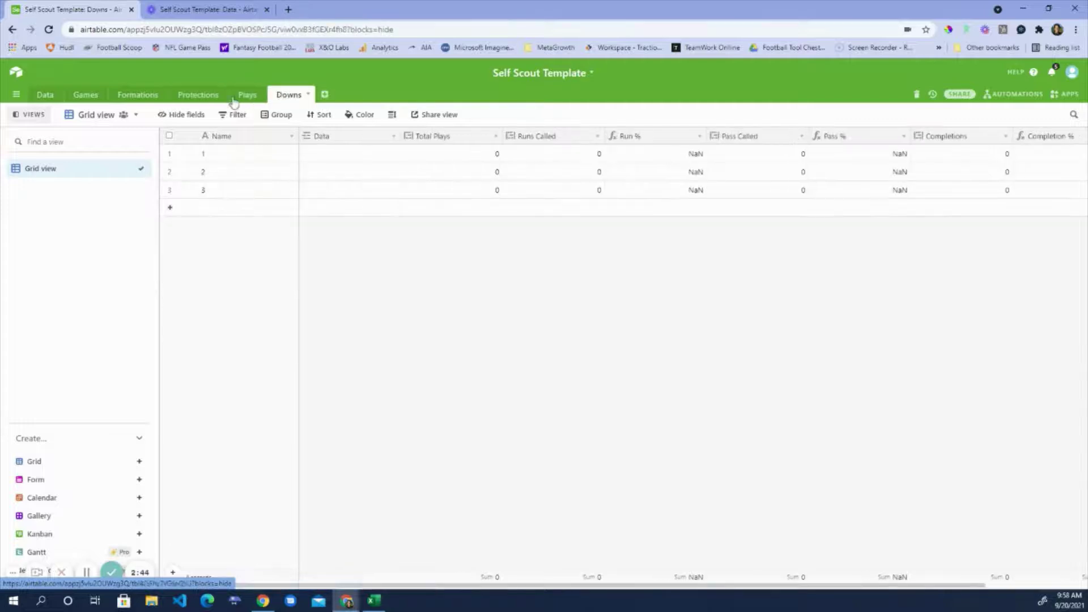
{"action": "left_click", "coordinate": [89, 573]}
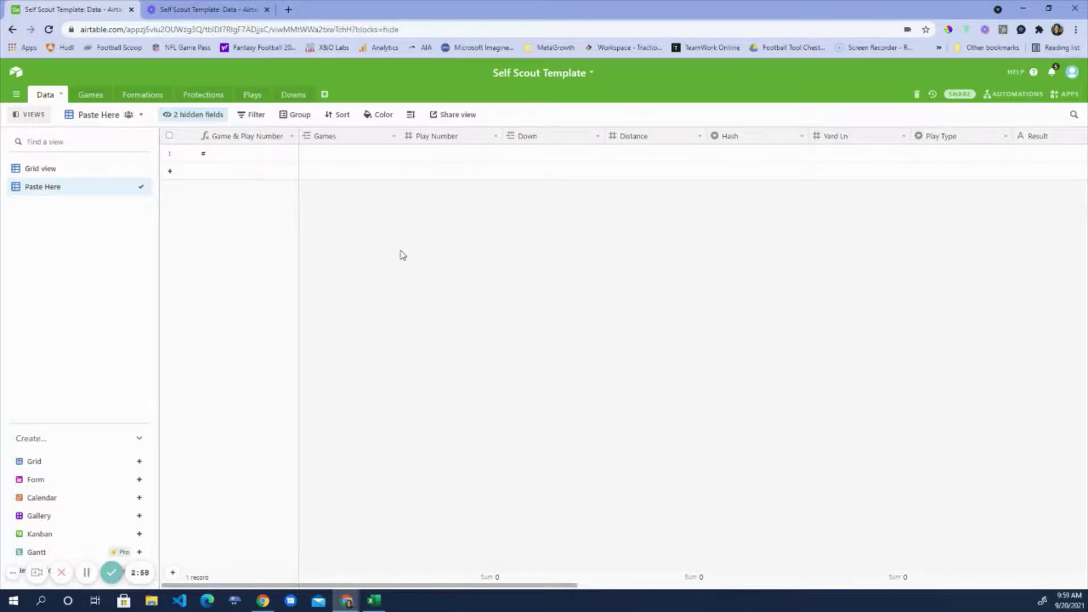
Check the Games table's Schedule view and the Data table, and examine the Formations, Protections, Plays and Downs tables for leftover records.
{"action": "left_click", "coordinate": [88, 95]}
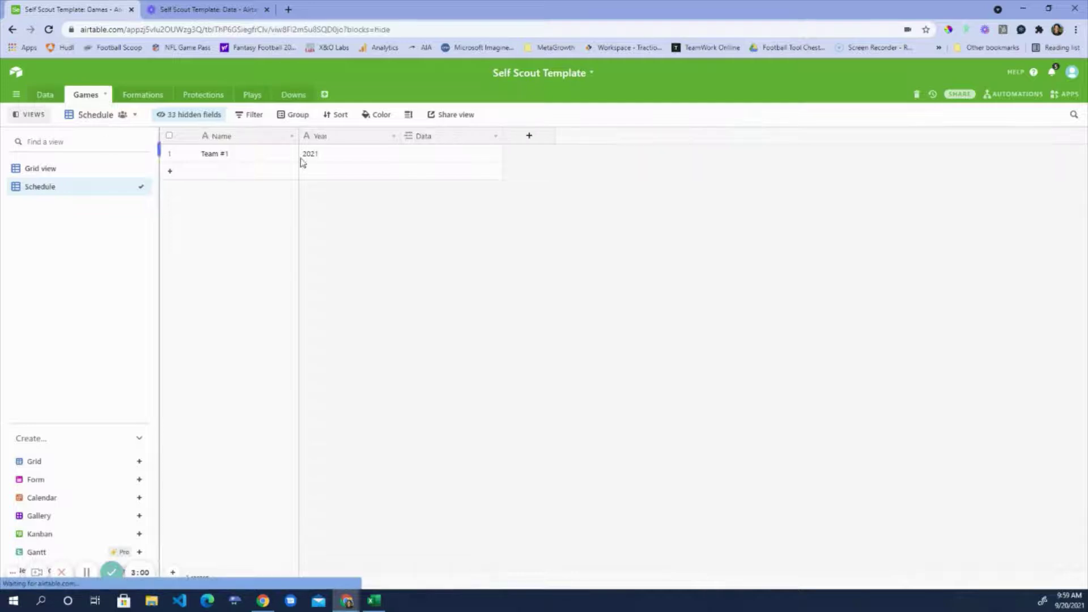
{"action": "left_click", "coordinate": [52, 95]}
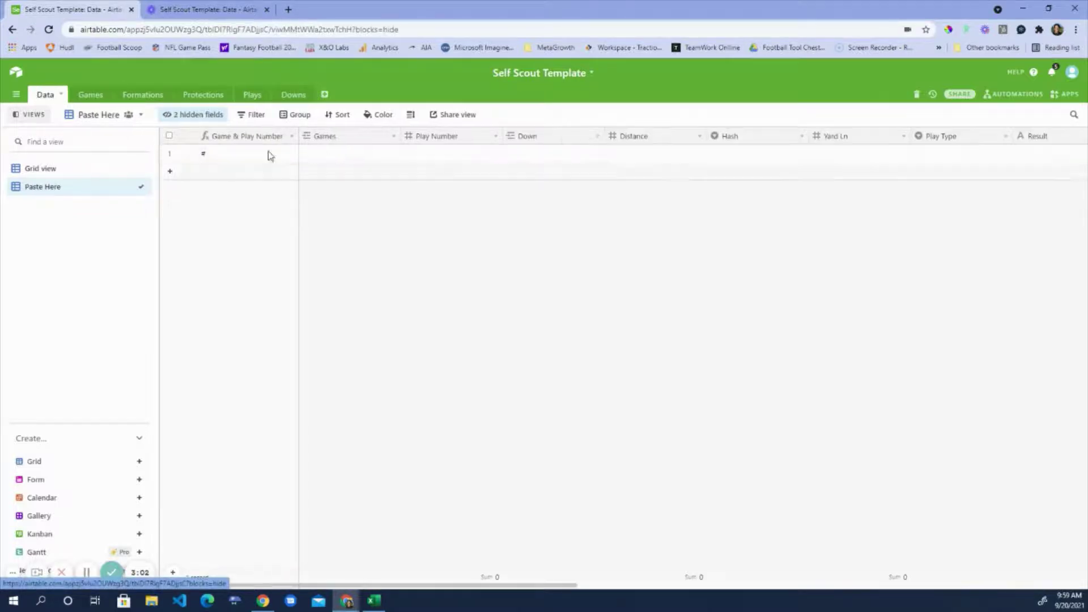
{"action": "left_click", "coordinate": [144, 97]}
{"action": "left_click", "coordinate": [203, 97]}
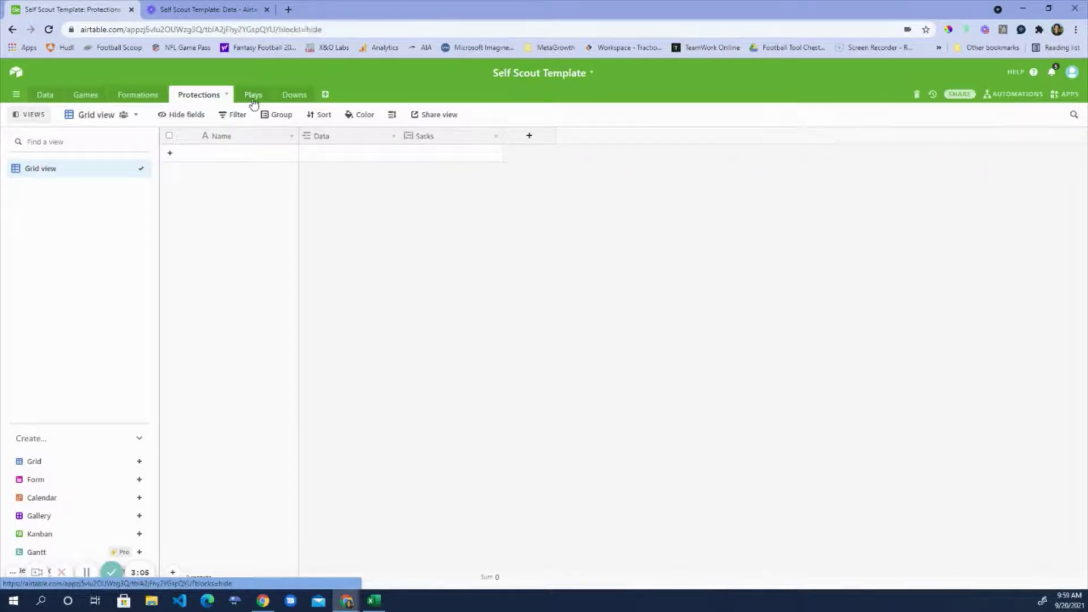
{"action": "left_click", "coordinate": [253, 96]}
{"action": "left_click", "coordinate": [283, 95]}
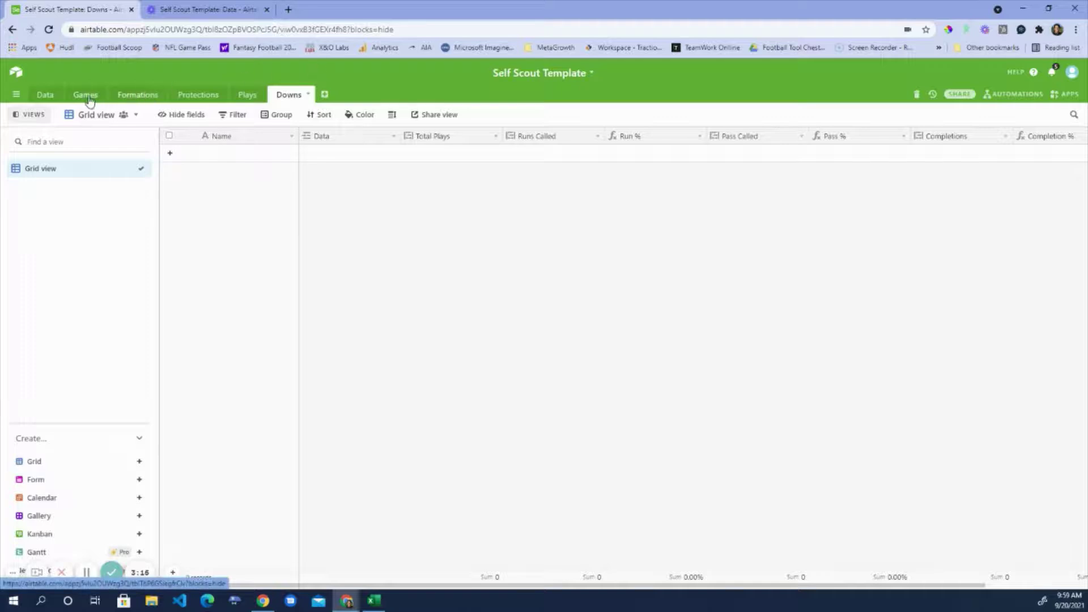
Add a blank record to the Formations table and select its Data field.
{"action": "left_click", "coordinate": [139, 97]}
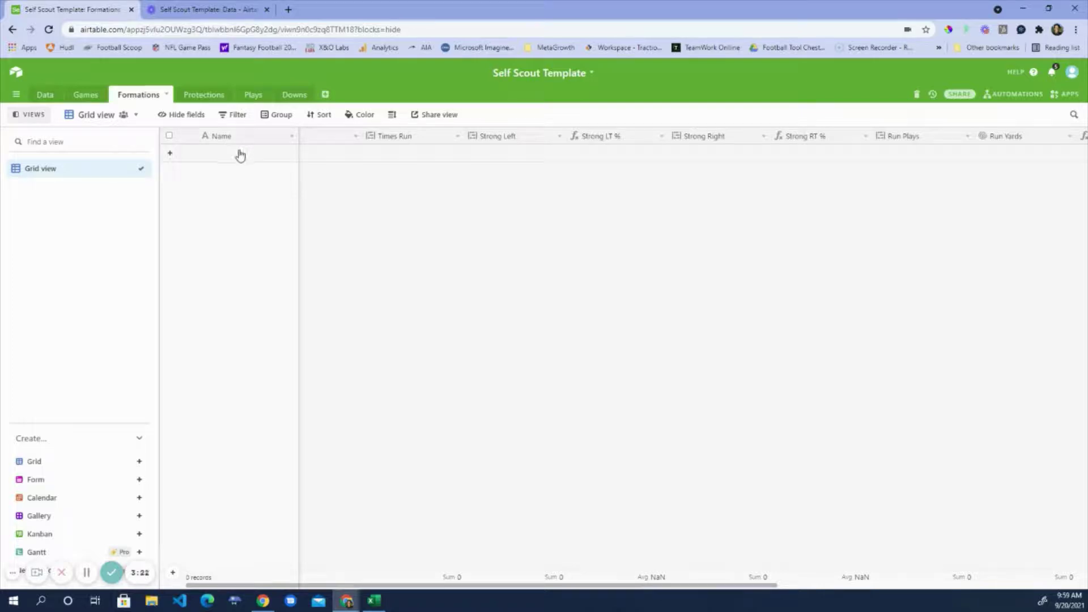
{"action": "left_click", "coordinate": [321, 156]}
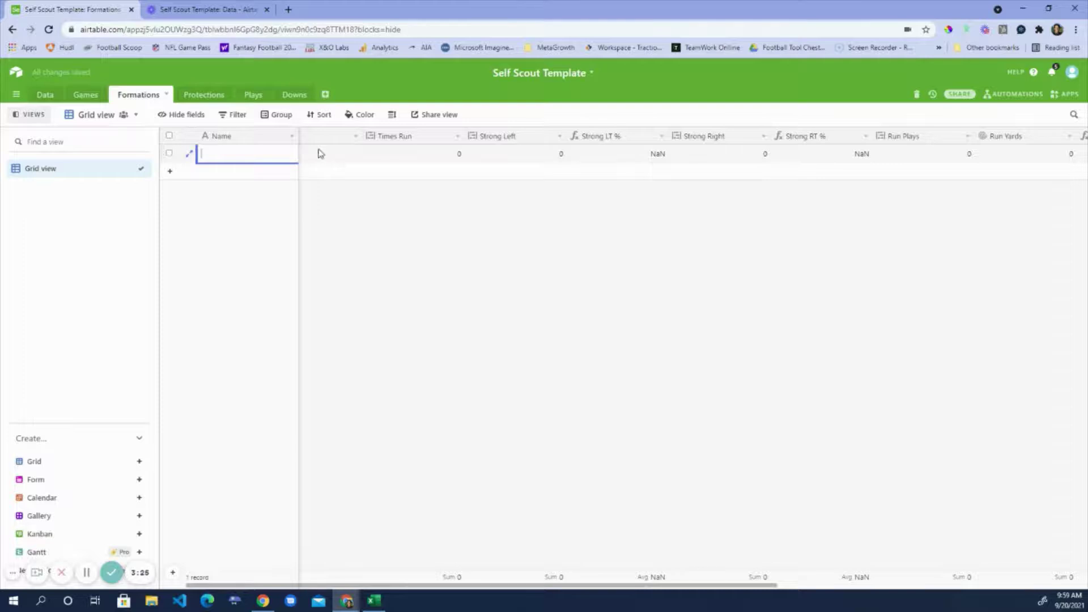
{"action": "left_click", "coordinate": [320, 153]}
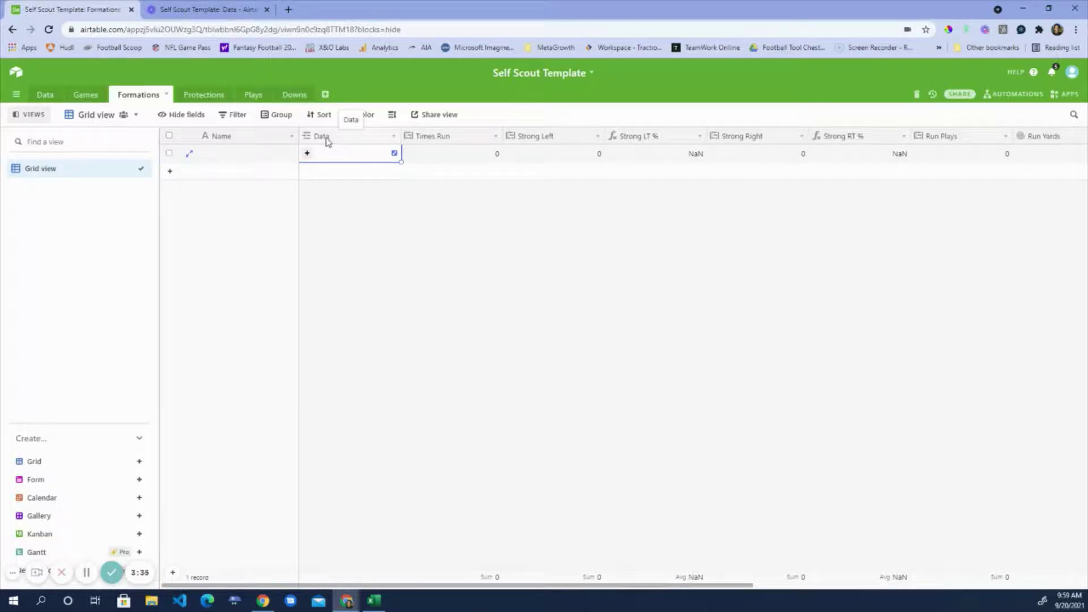
Examine the Formations fields one by one, from Times Run through Strong Left, Strong Right and their percentages to Run Plays.
{"action": "key", "text": "Right"}
{"action": "key", "text": "Right"}
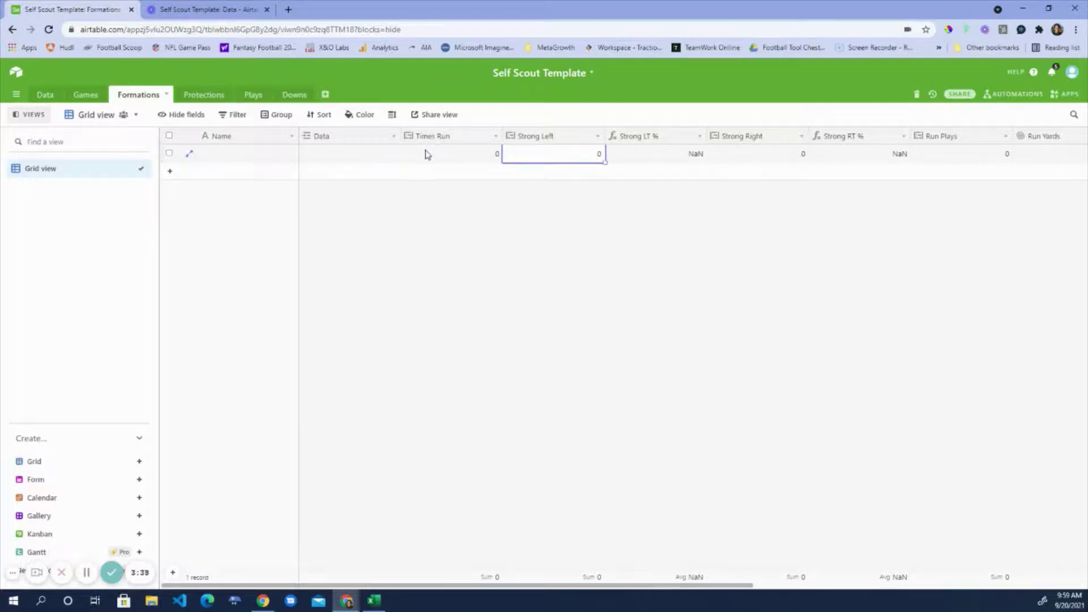
{"action": "left_click", "coordinate": [427, 154]}
{"action": "left_click", "coordinate": [547, 156]}
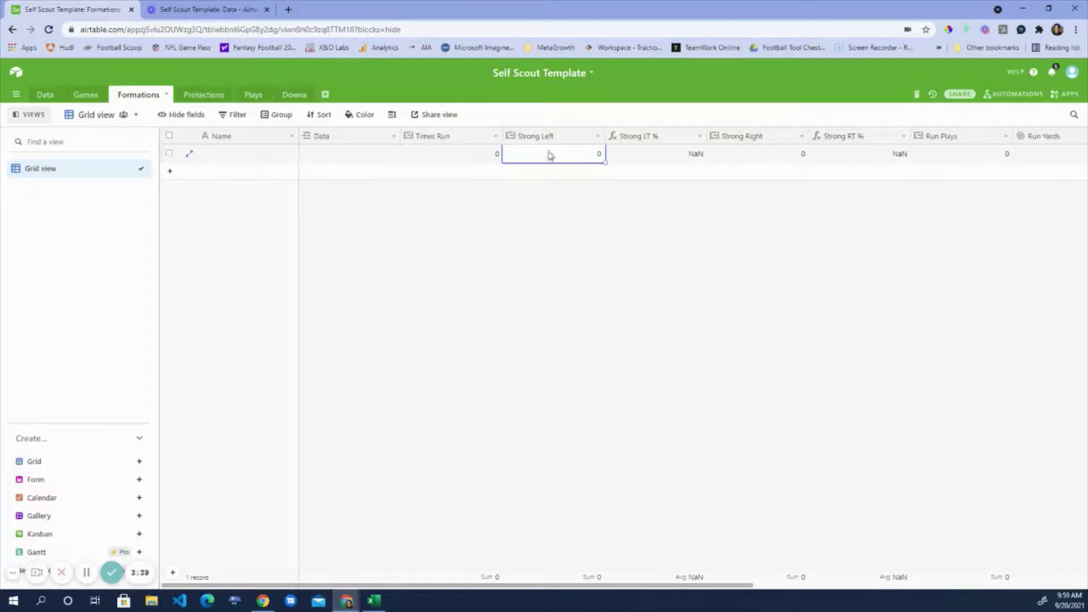
{"action": "left_click", "coordinate": [642, 154]}
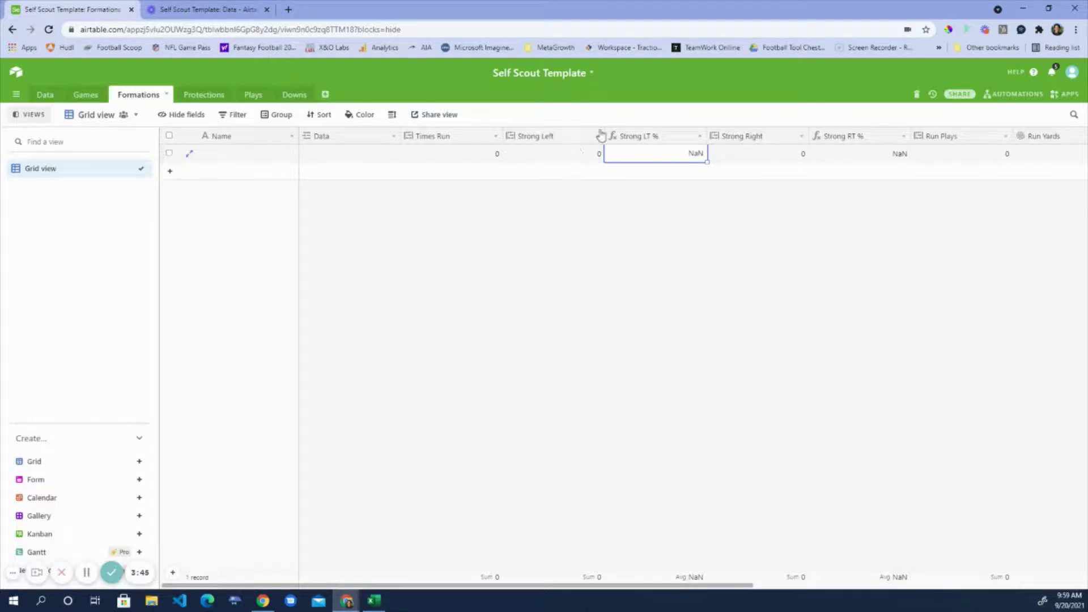
{"action": "left_click", "coordinate": [734, 161]}
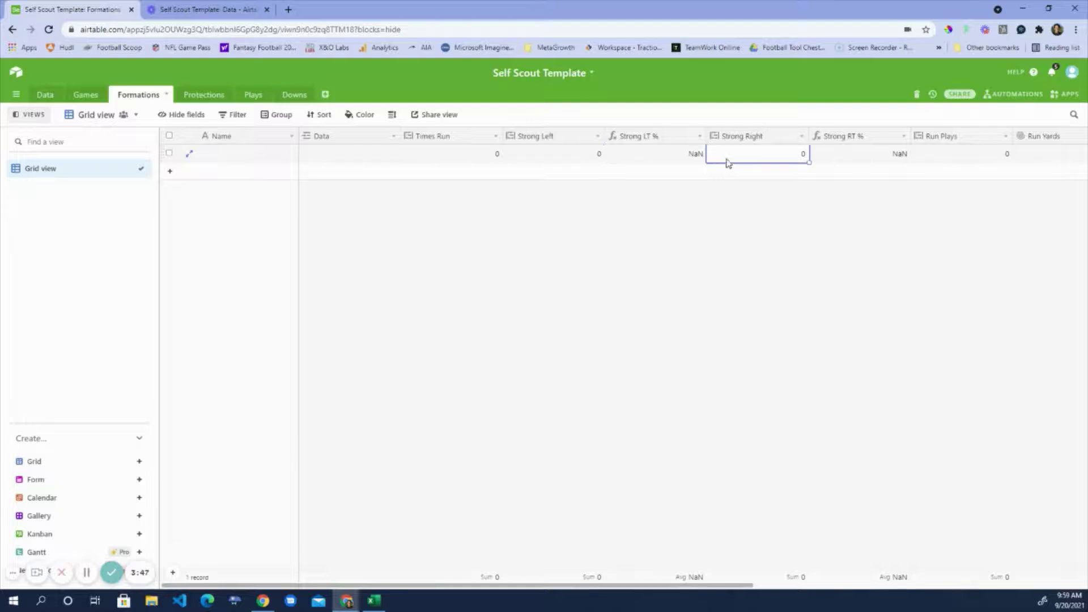
{"action": "left_click", "coordinate": [865, 153]}
{"action": "left_click", "coordinate": [941, 152]}
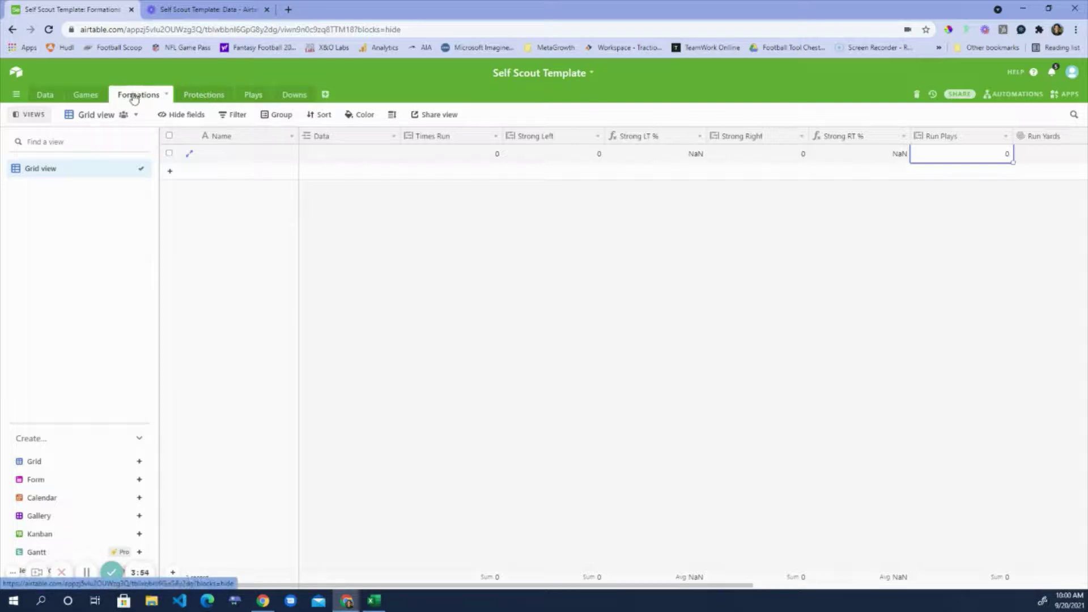
Review the fields of the Protections, Plays and Downs tables and return to the Data table's Paste Here view.
{"action": "left_click", "coordinate": [204, 94]}
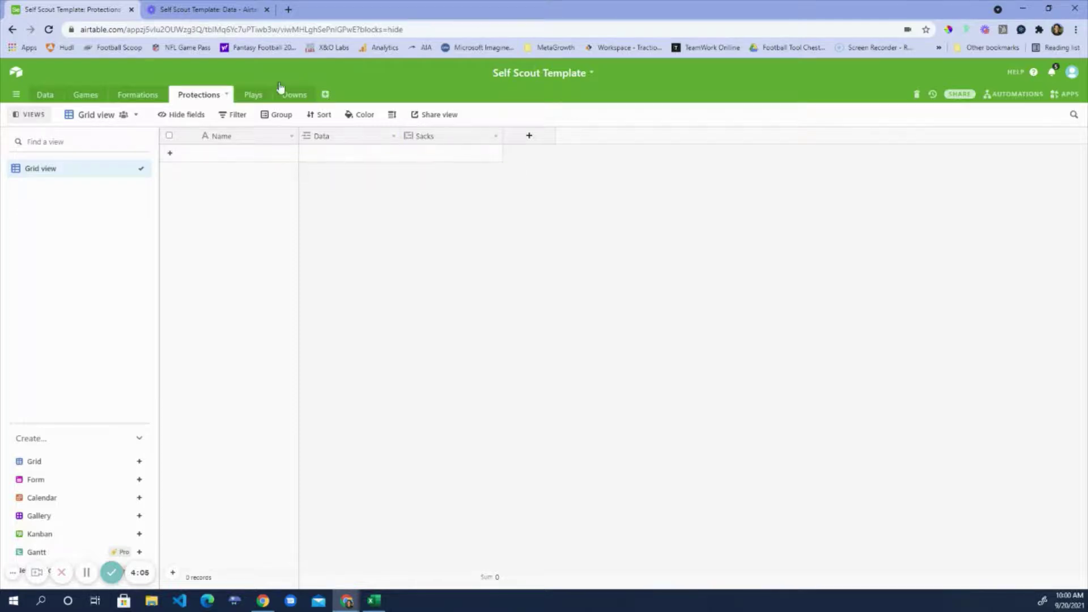
{"action": "left_click", "coordinate": [251, 96]}
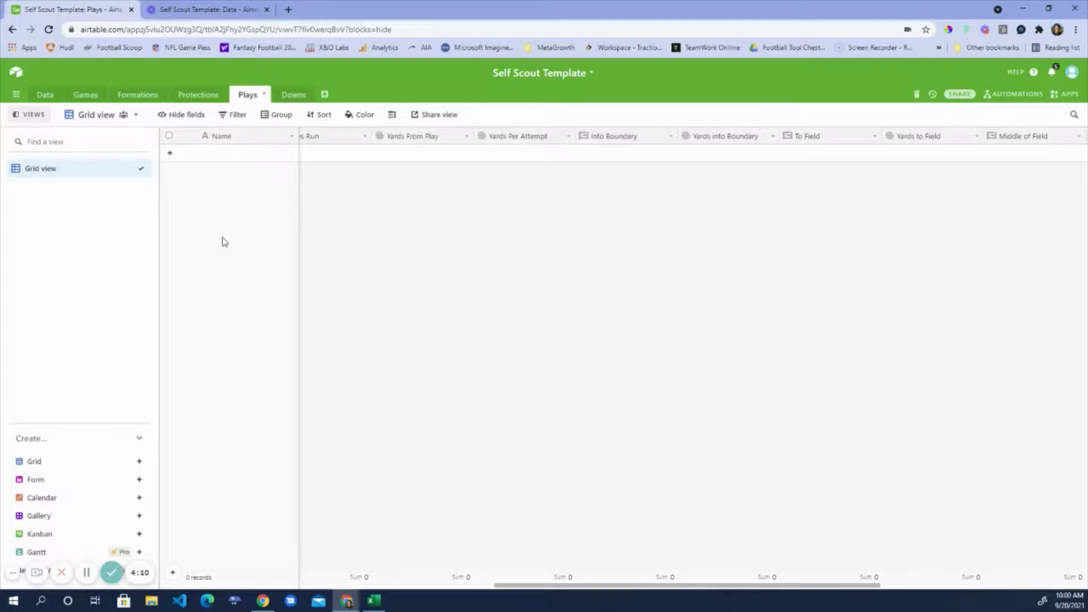
{"action": "left_click", "coordinate": [301, 96]}
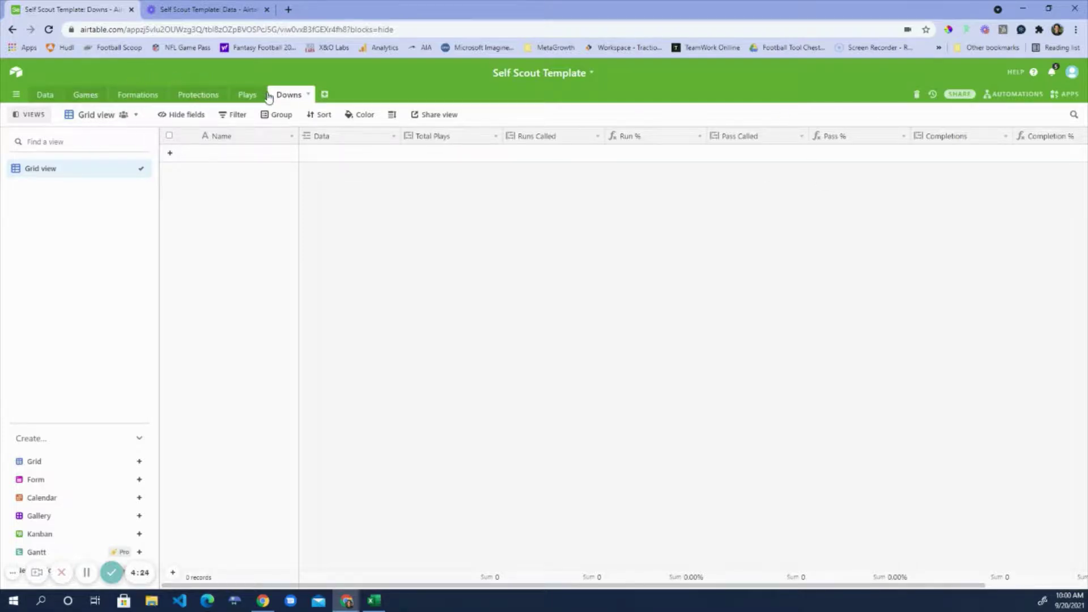
{"action": "left_click", "coordinate": [48, 95]}
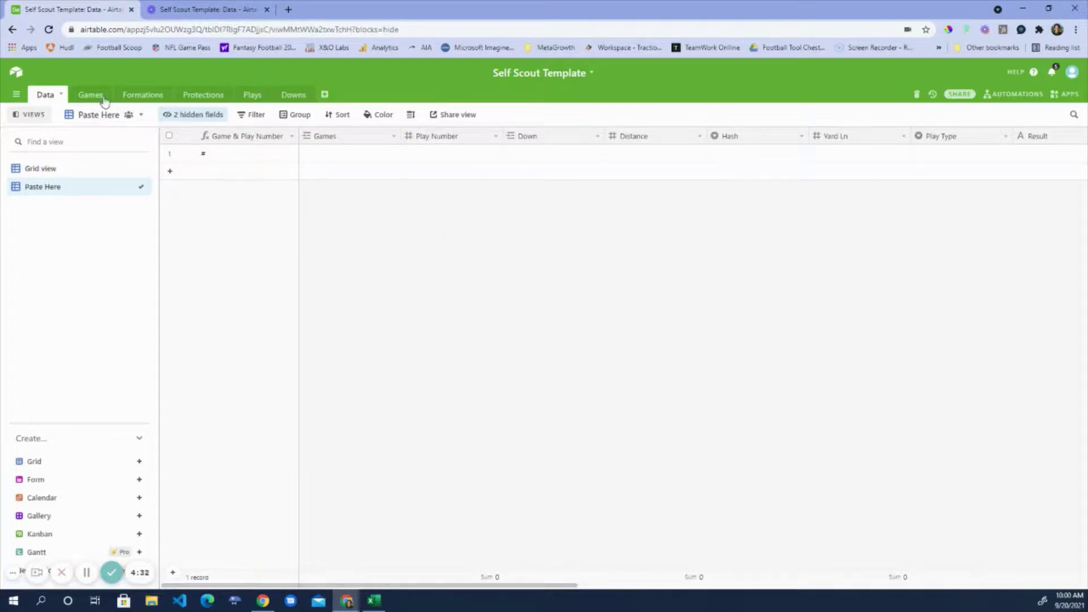
{"action": "left_click", "coordinate": [140, 98]}
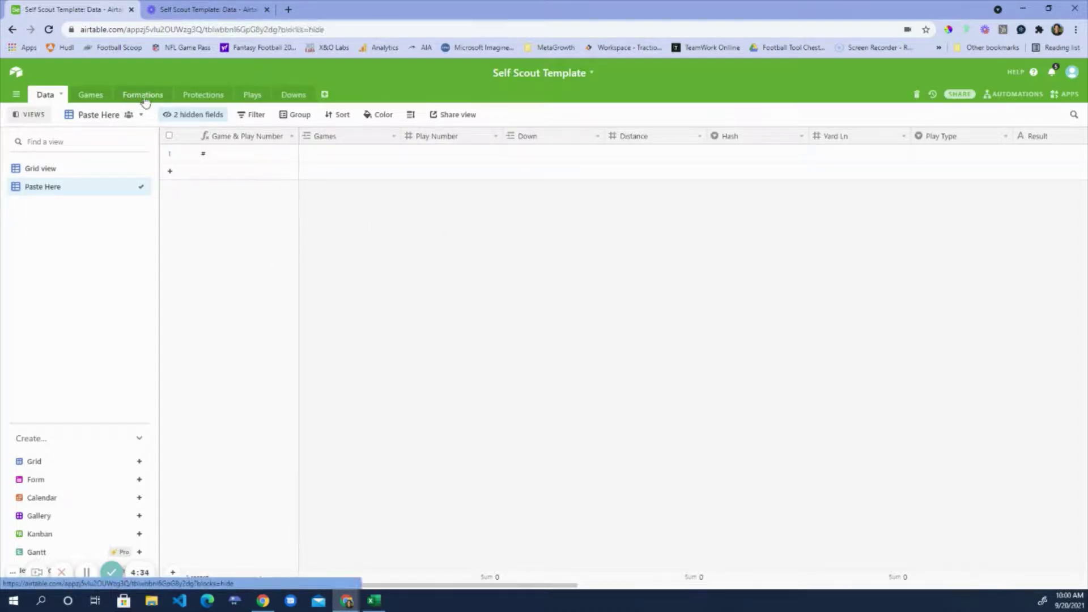
{"action": "left_click", "coordinate": [204, 95]}
{"action": "left_click", "coordinate": [294, 97]}
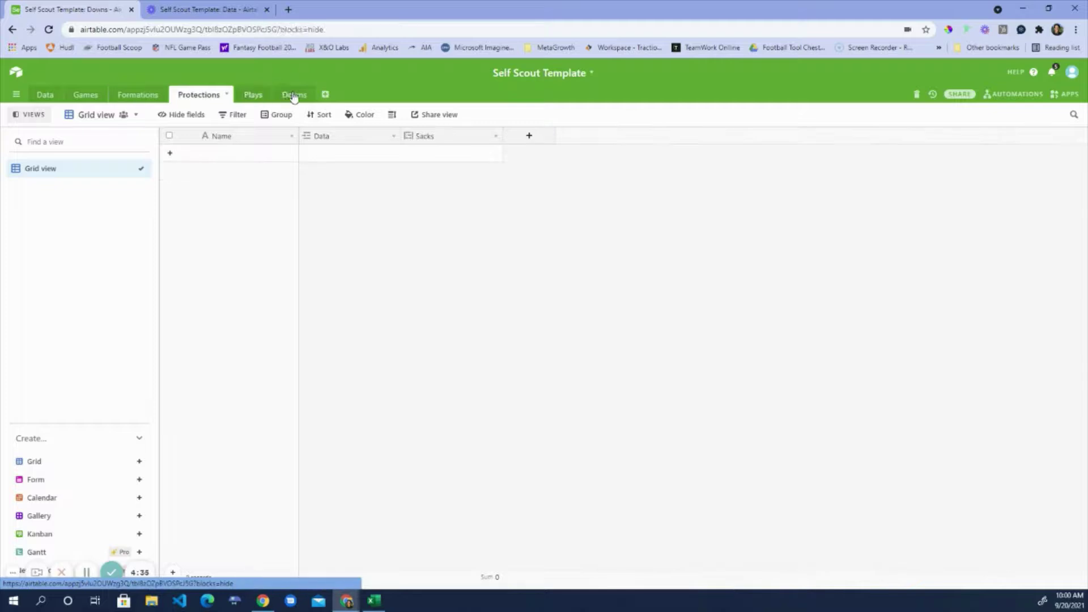
{"action": "left_click", "coordinate": [253, 95]}
{"action": "left_click", "coordinate": [201, 95]}
{"action": "left_click", "coordinate": [45, 95]}
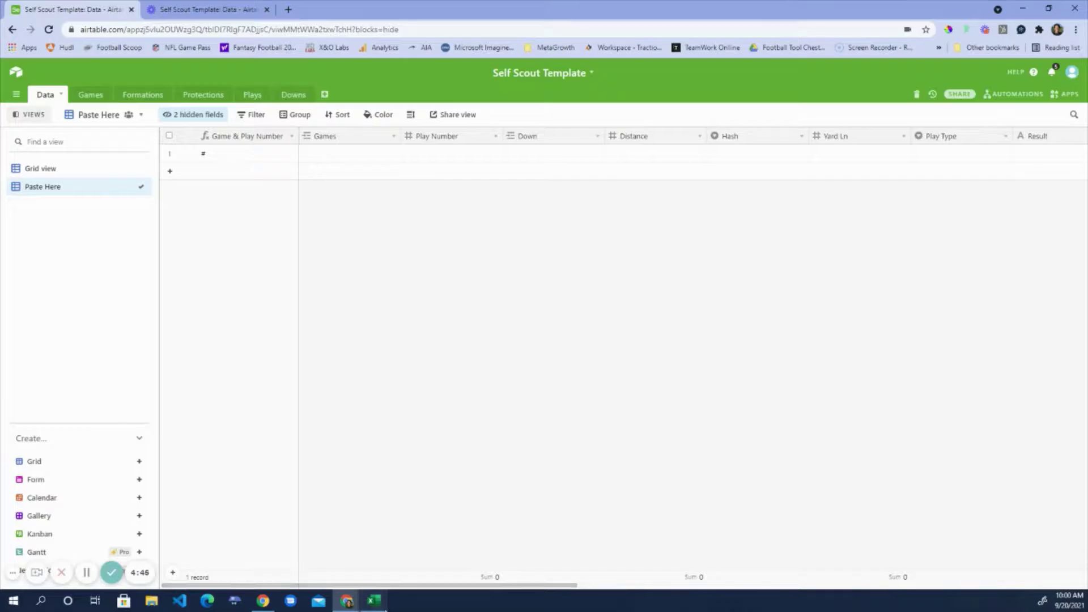
Copy all play rows from PLAY # through PLAY DIR in the Excel sheet, without the headings, and return to Airtable's Paste Here view.
{"action": "left_click", "coordinate": [374, 601]}
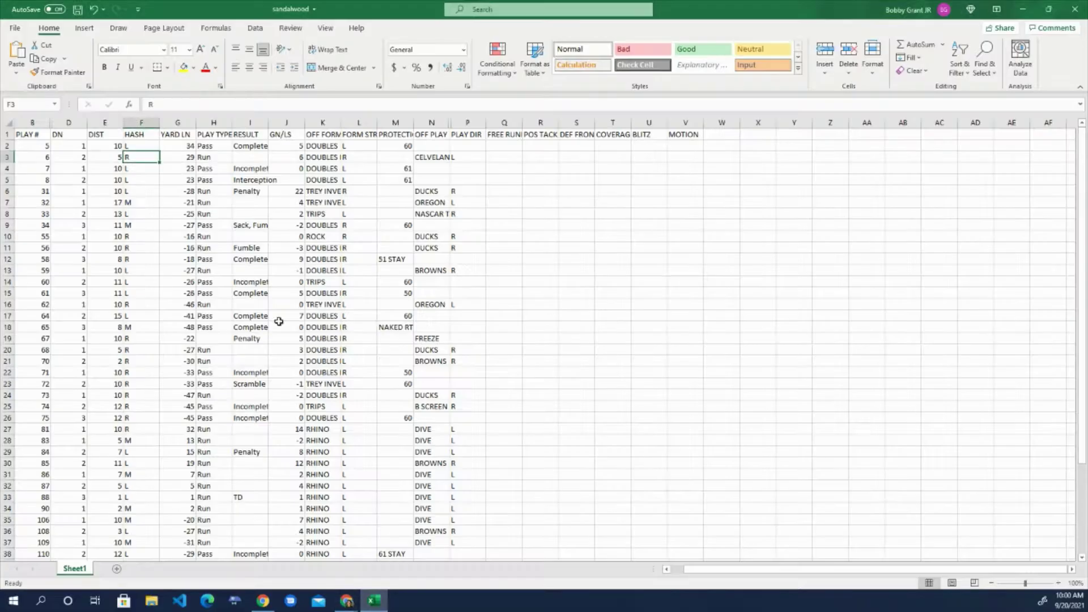
{"action": "left_click", "coordinate": [31, 122]}
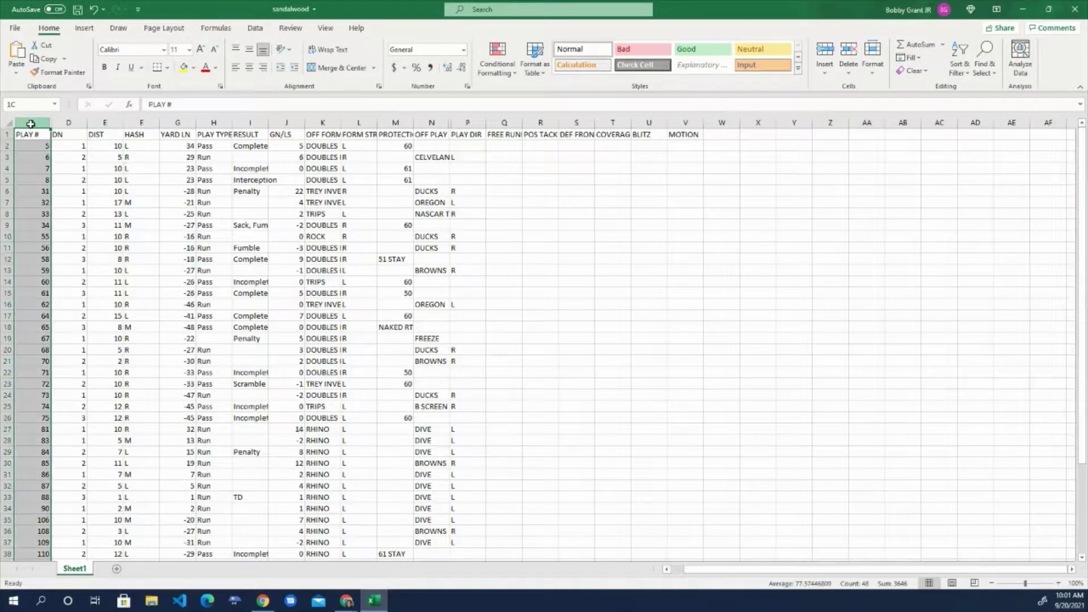
{"action": "left_click", "coordinate": [31, 143]}
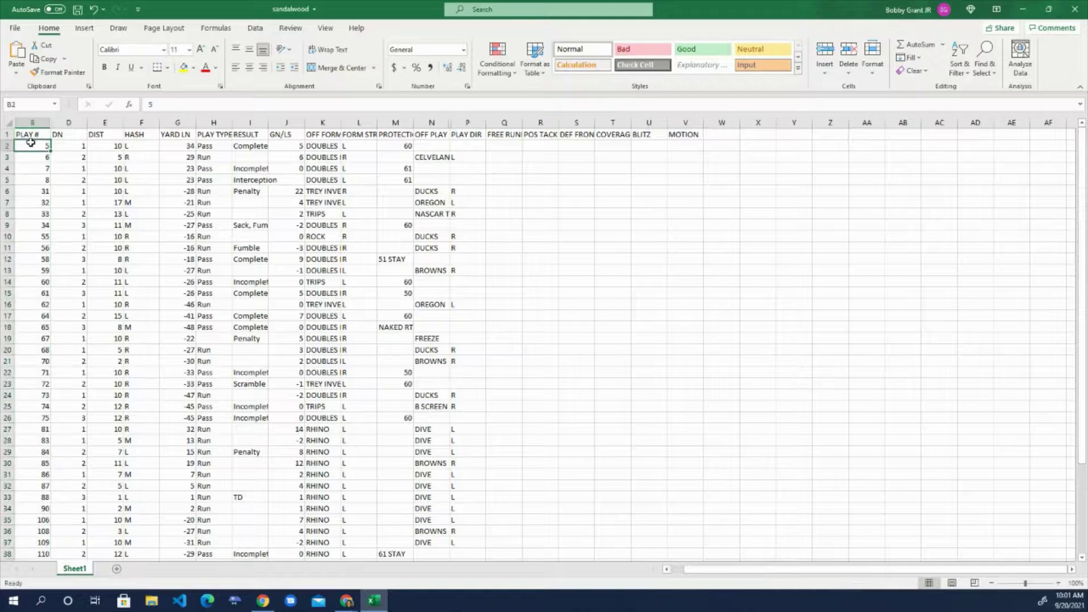
{"action": "left_click_drag", "start_coordinate": [34, 143], "coordinate": [468, 146]}
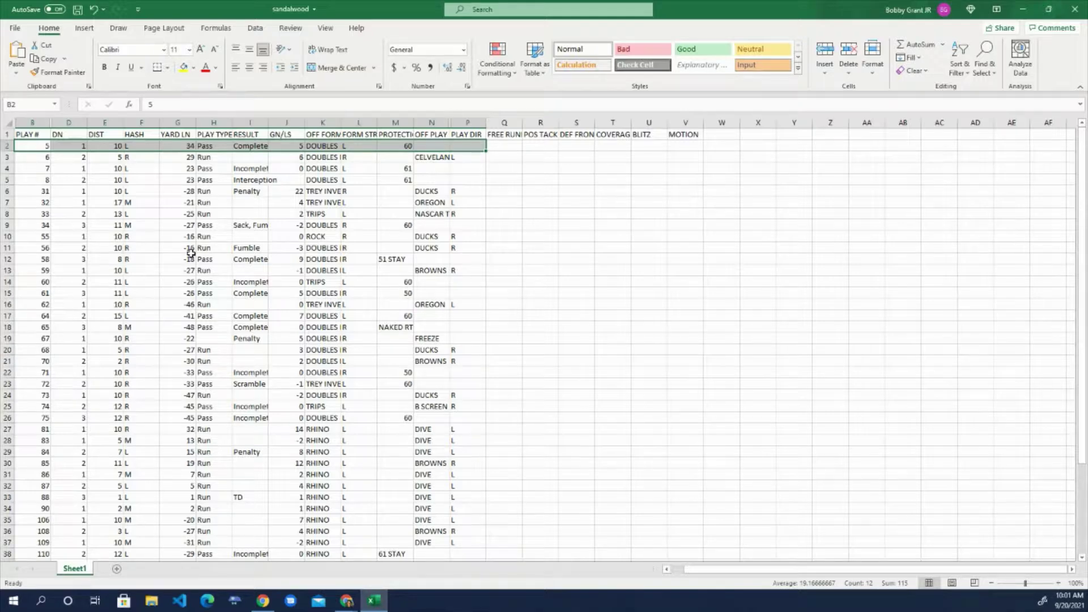
{"action": "key", "text": "ctrl+shift+Down"}
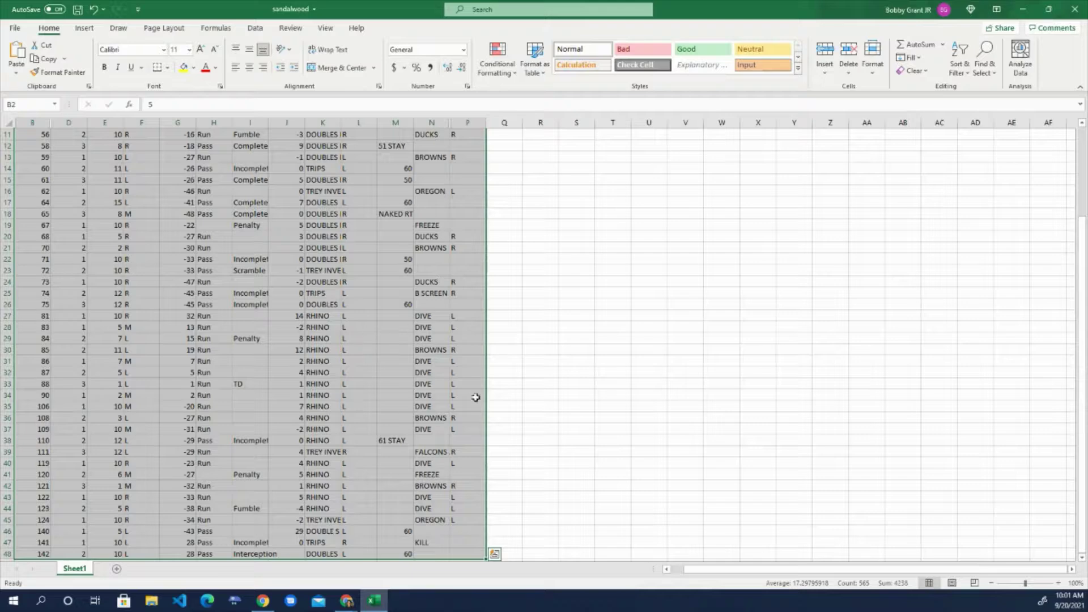
{"action": "key", "text": "ctrl+c"}
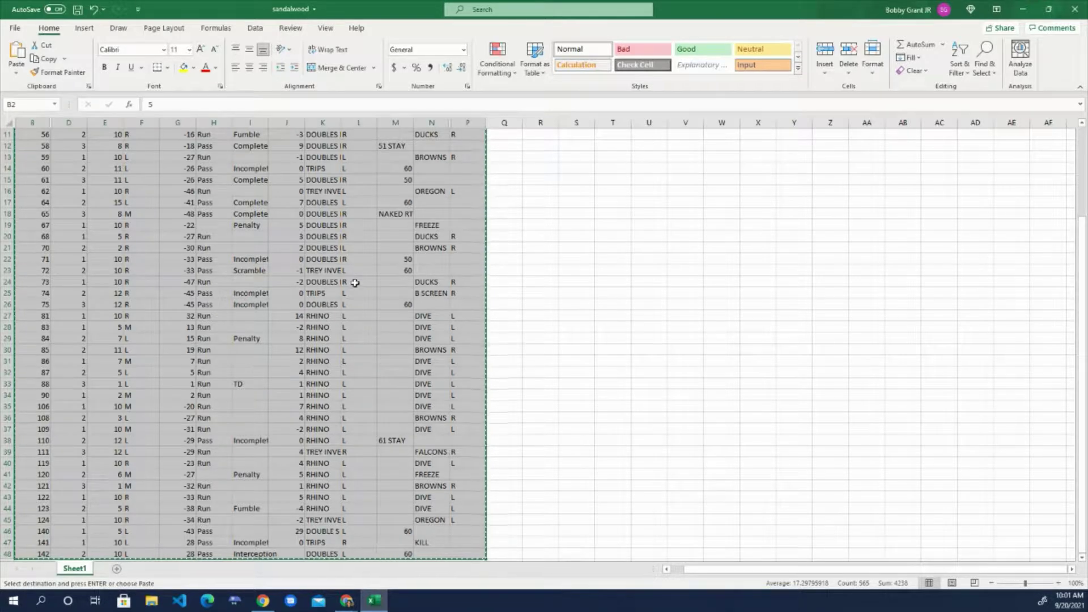
{"action": "left_click", "coordinate": [1027, 8]}
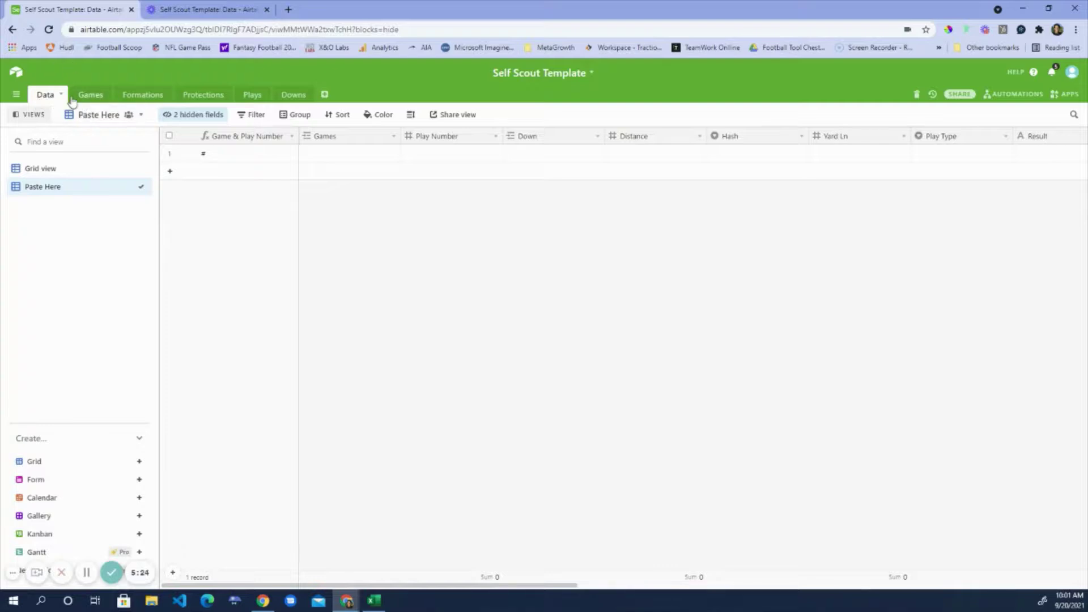
Select the first record's Play Number field, check the copied play range in Excel, and return to Airtable's Paste Here view.
{"action": "left_click", "coordinate": [447, 157]}
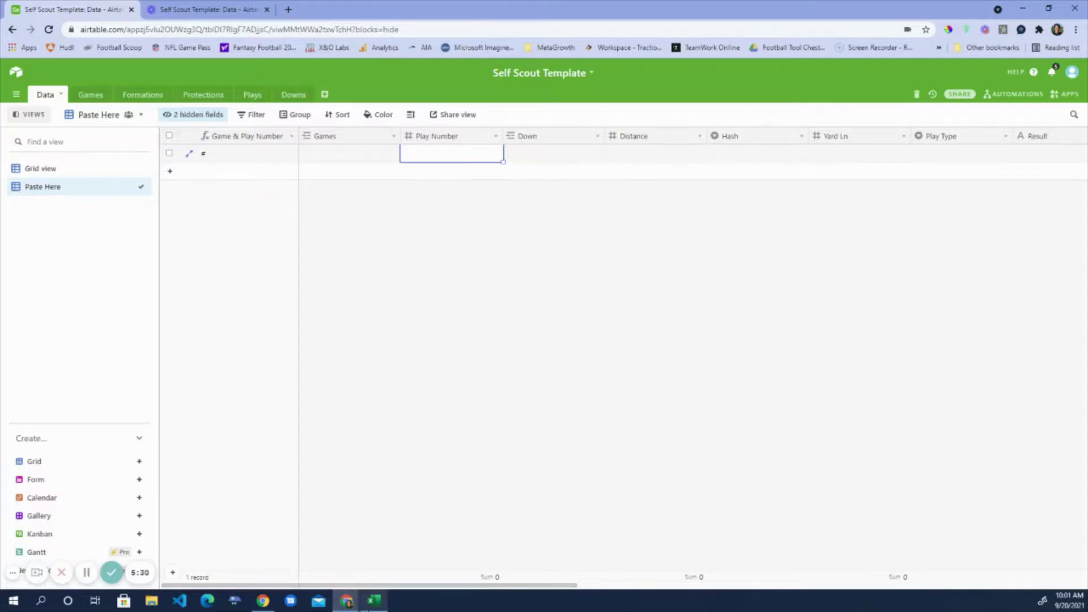
{"action": "left_click", "coordinate": [373, 601]}
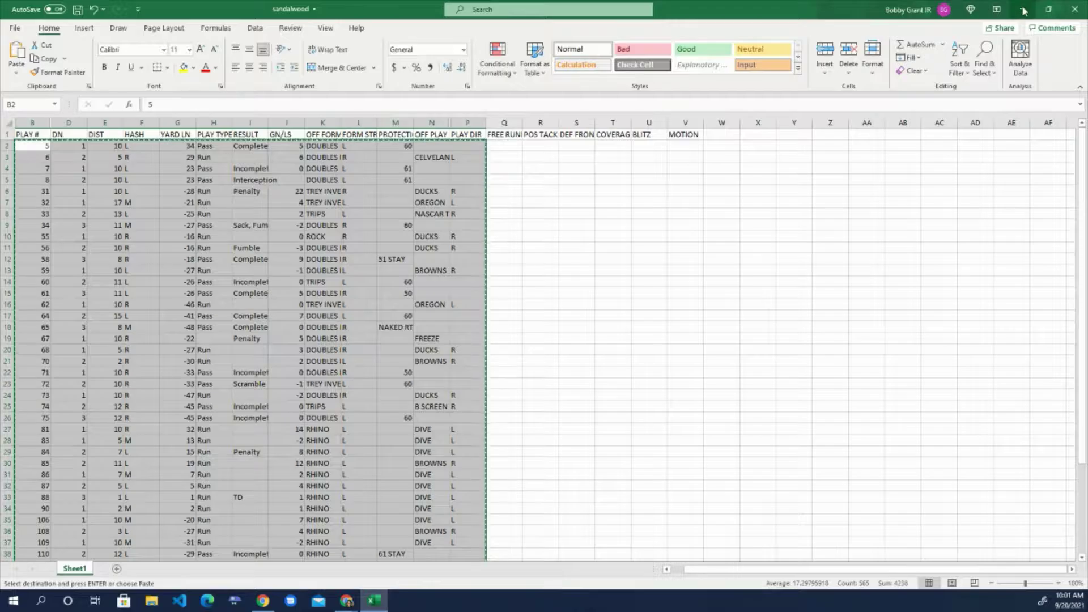
{"action": "key", "text": "alt+Tab"}
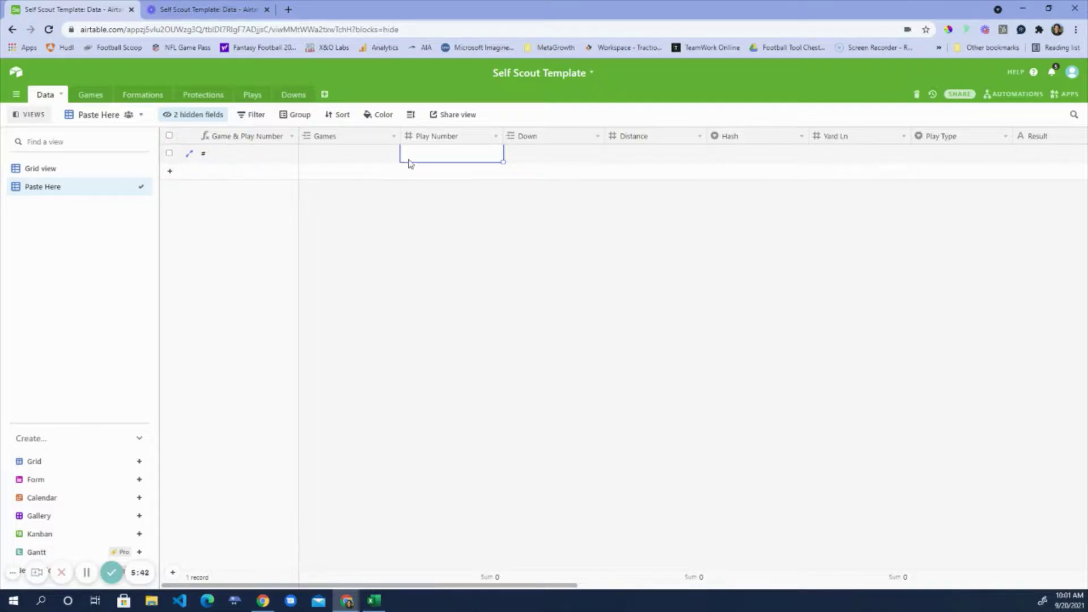
{"action": "left_click", "coordinate": [170, 171]}
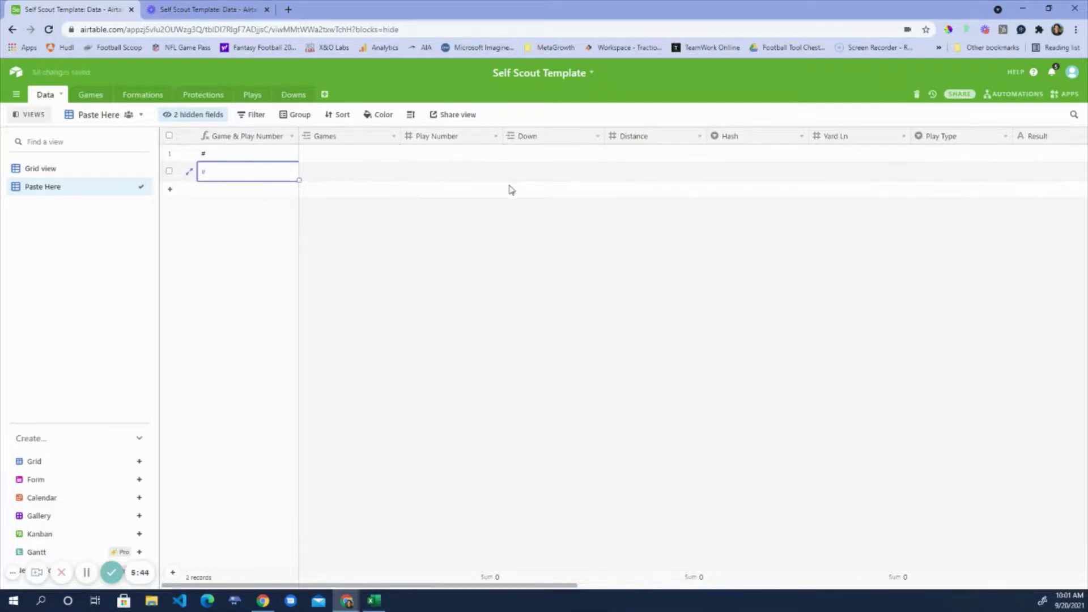
{"action": "left_click", "coordinate": [459, 180]}
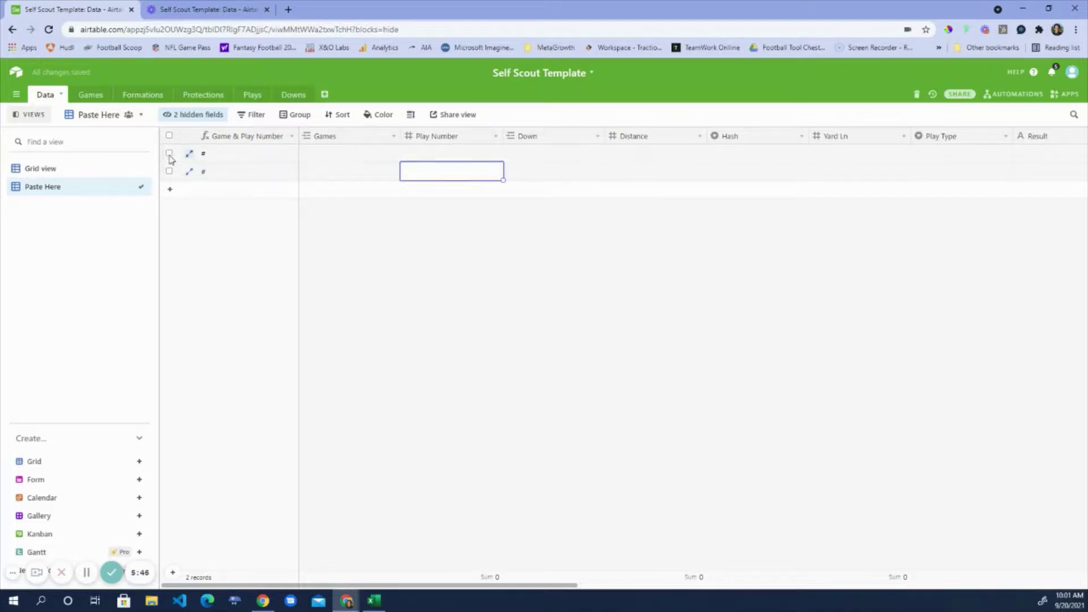
{"action": "right_click", "coordinate": [212, 177]}
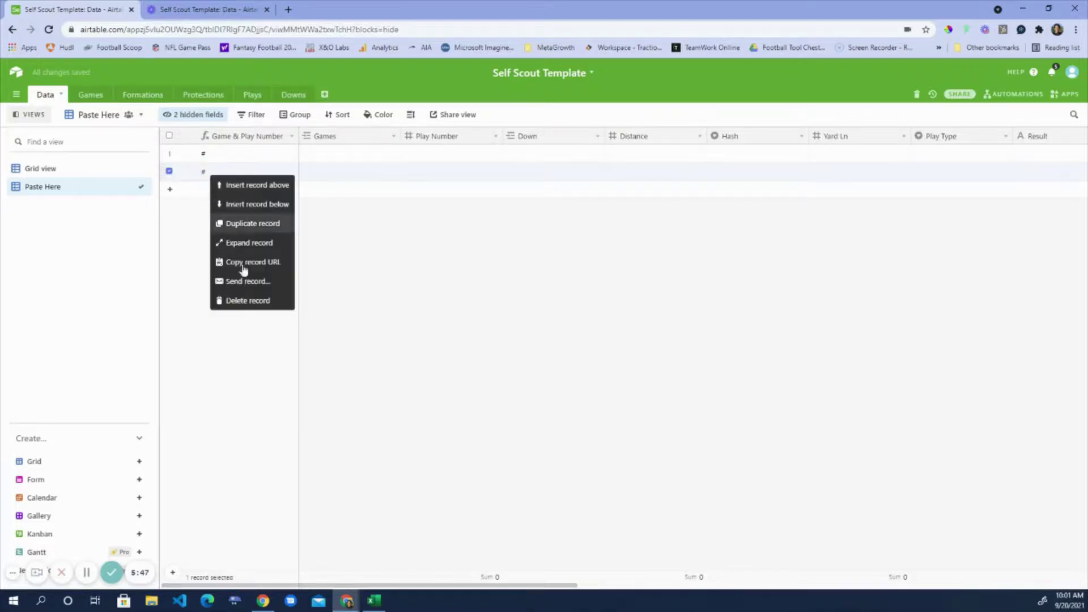
{"action": "left_click", "coordinate": [256, 301]}
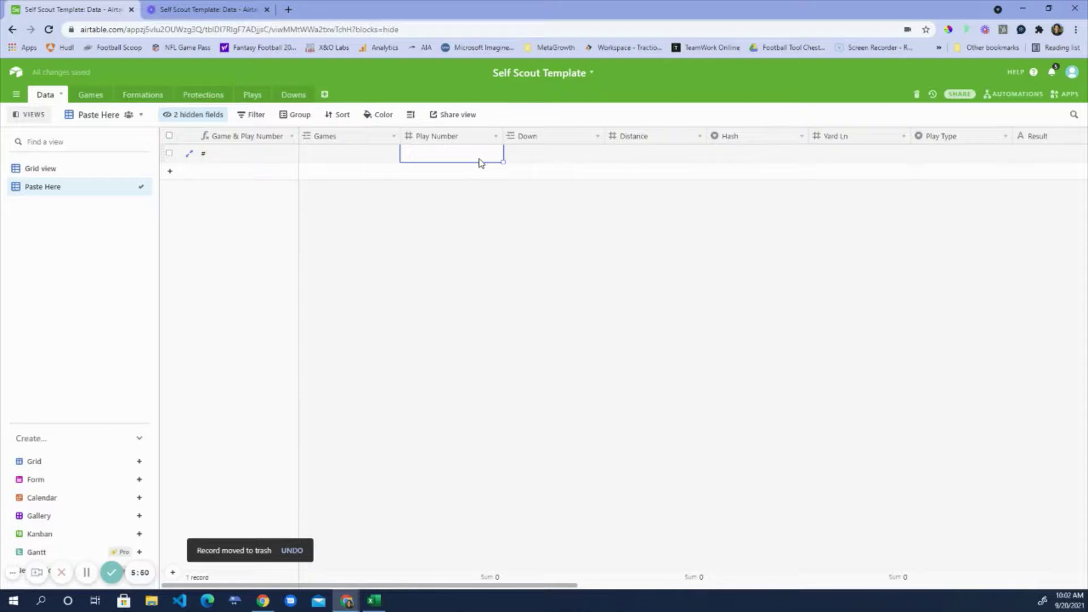
Paste the copied plays starting at the first record's Play Number field, expanding the table so all pasted cells fit.
{"action": "key", "text": "ctrl+v"}
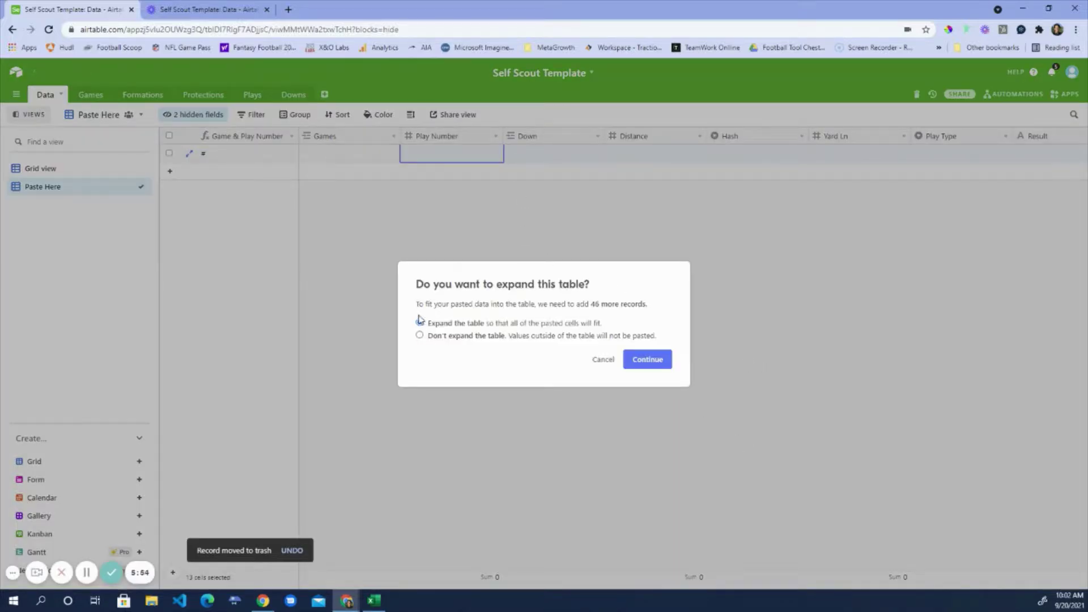
{"action": "left_click", "coordinate": [647, 359]}
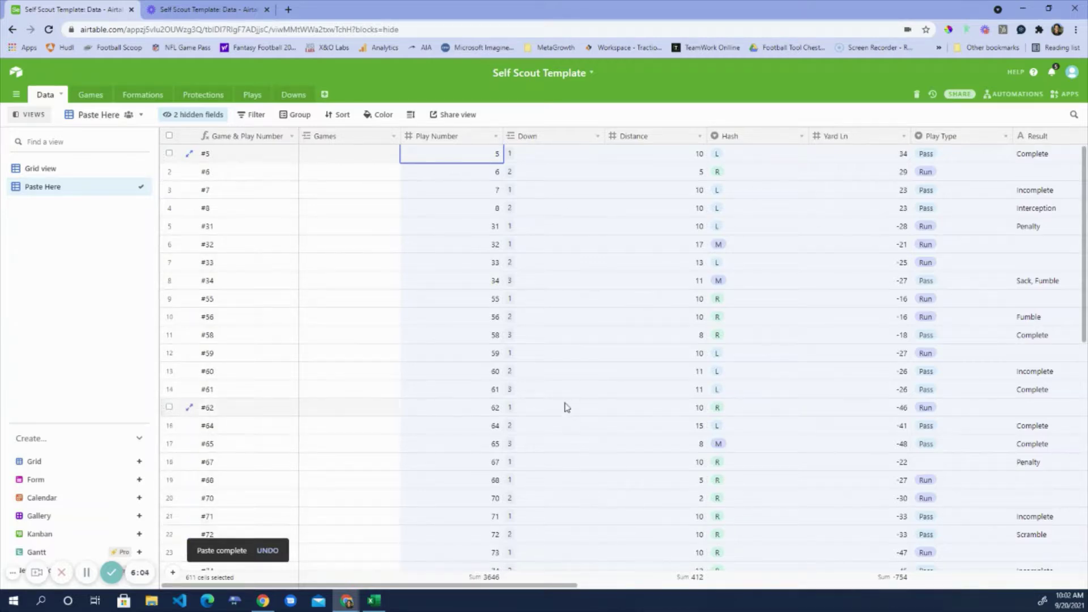
Link the first play's Games field to the existing Team #1 record.
{"action": "left_click", "coordinate": [326, 155]}
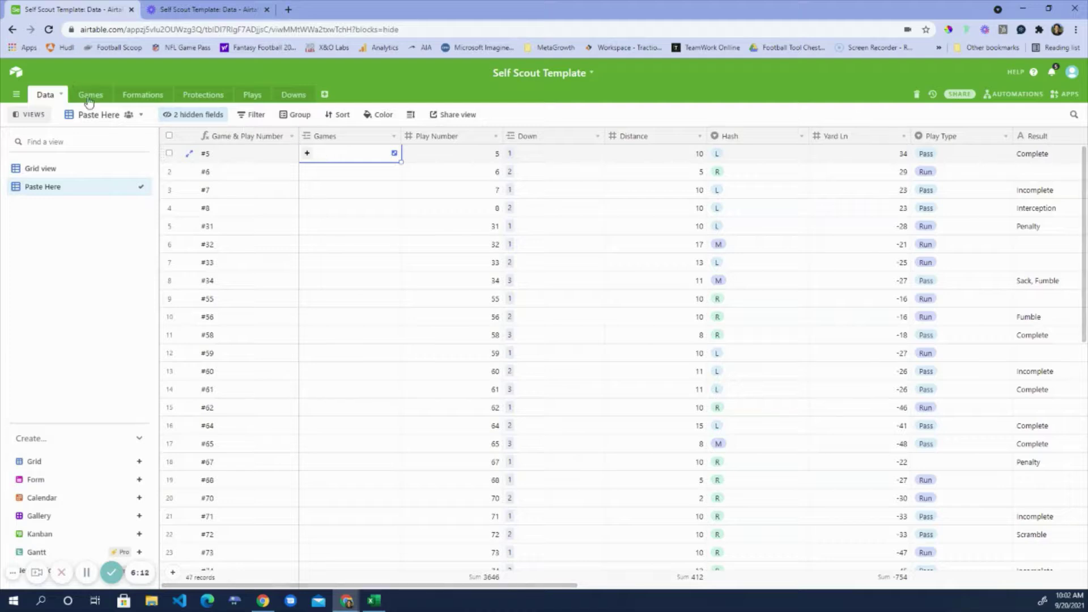
{"action": "left_click", "coordinate": [308, 155]}
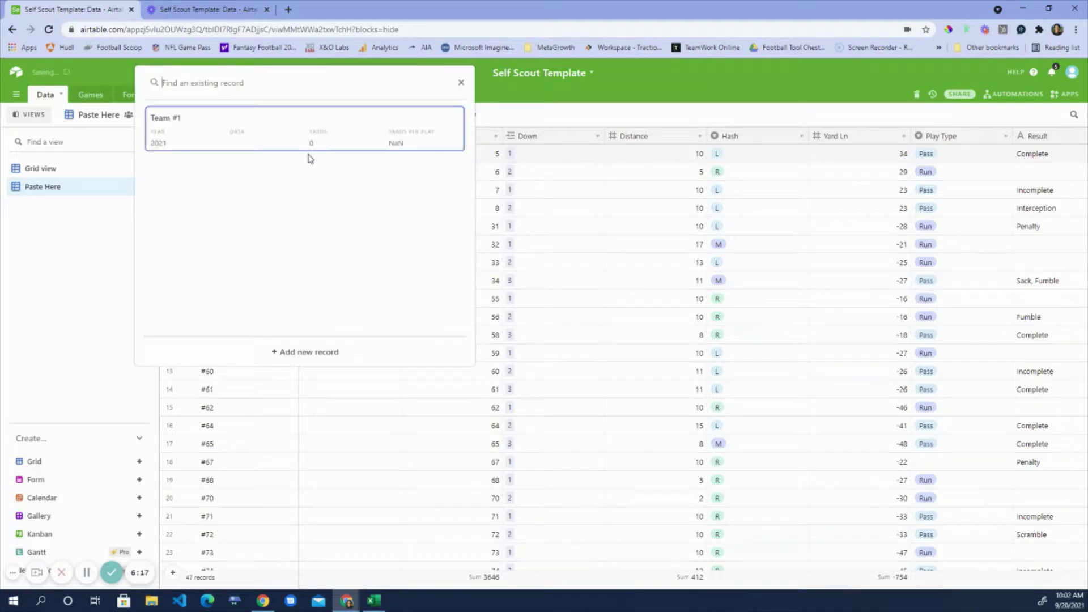
{"action": "left_click", "coordinate": [245, 136]}
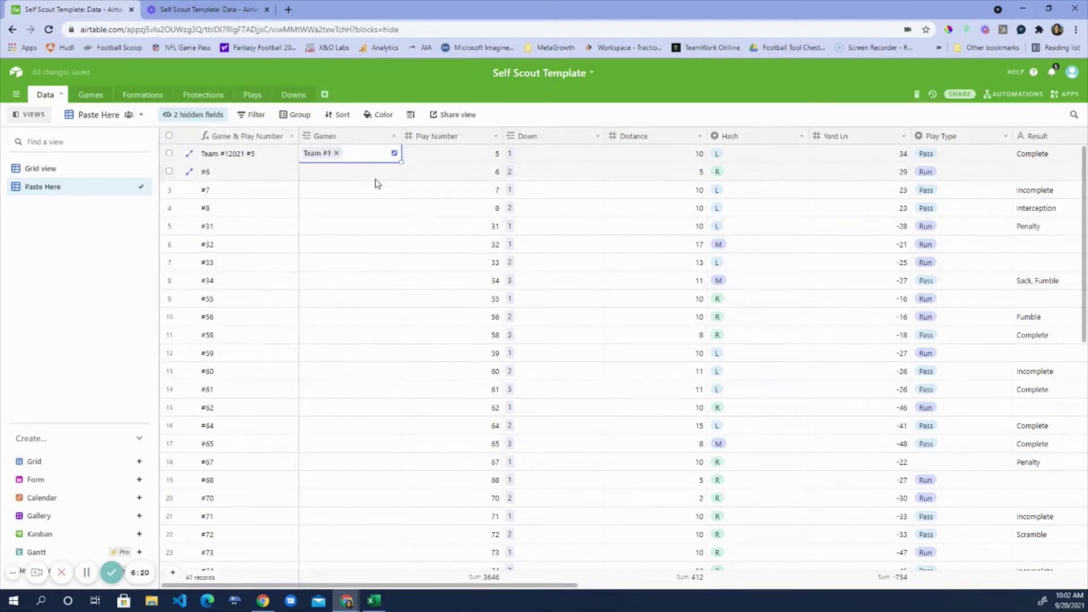
Copy the Team #1 link from the first play to the Games field of all pasted plays and check the column.
{"action": "left_click", "coordinate": [445, 161]}
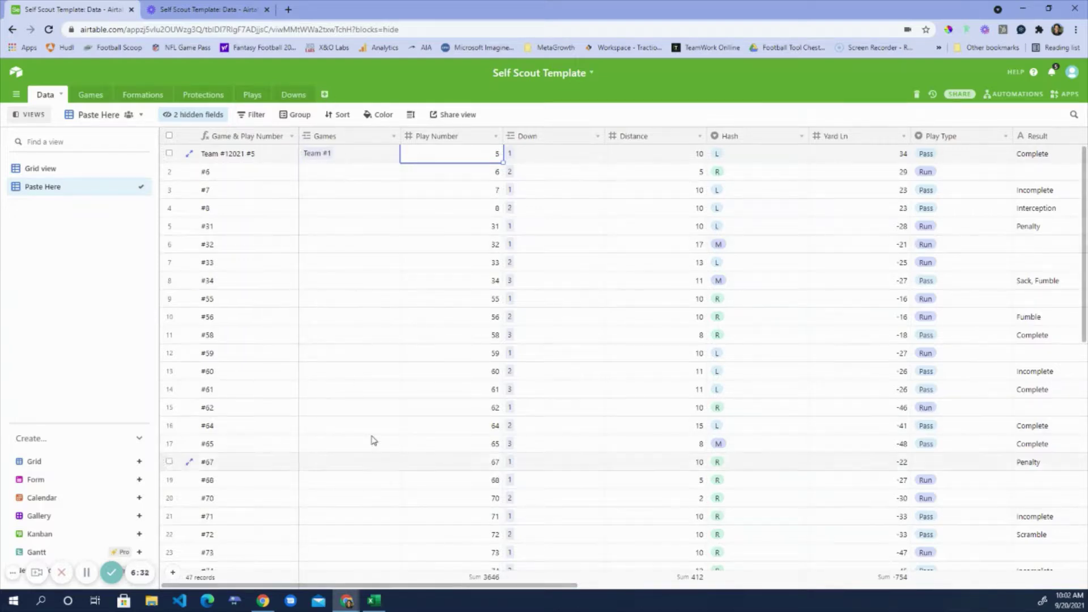
{"action": "left_click", "coordinate": [348, 152]}
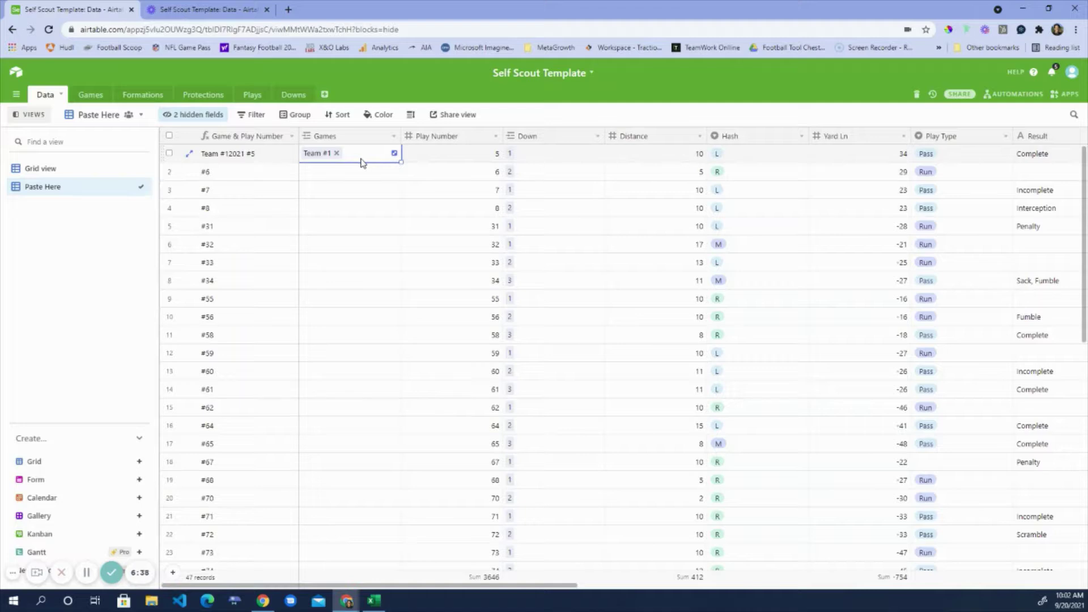
{"action": "key", "text": "ctrl+c"}
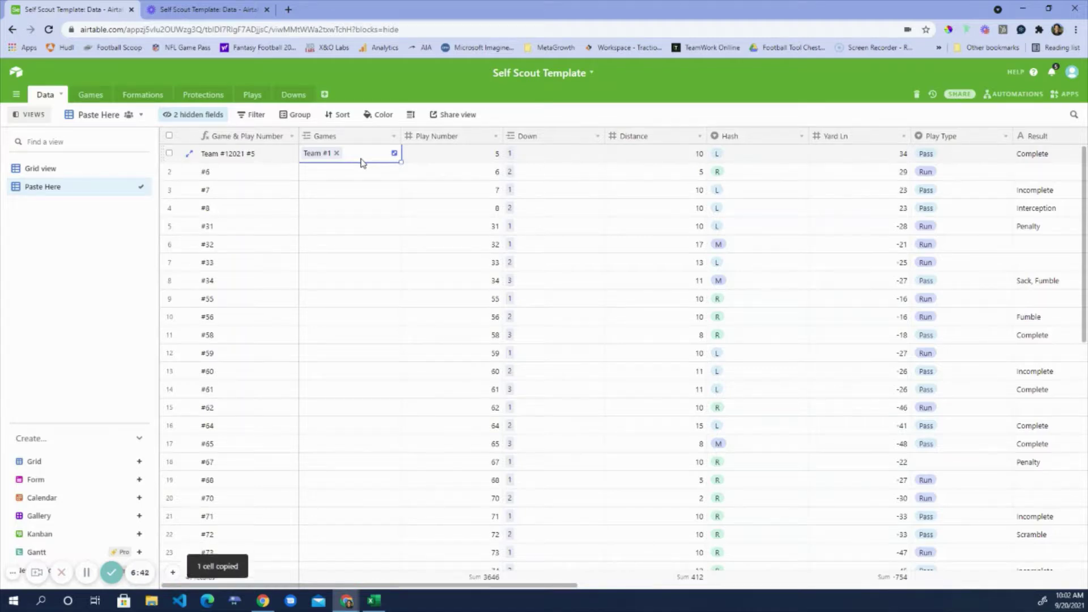
{"action": "key", "text": "ctrl+shift+Down"}
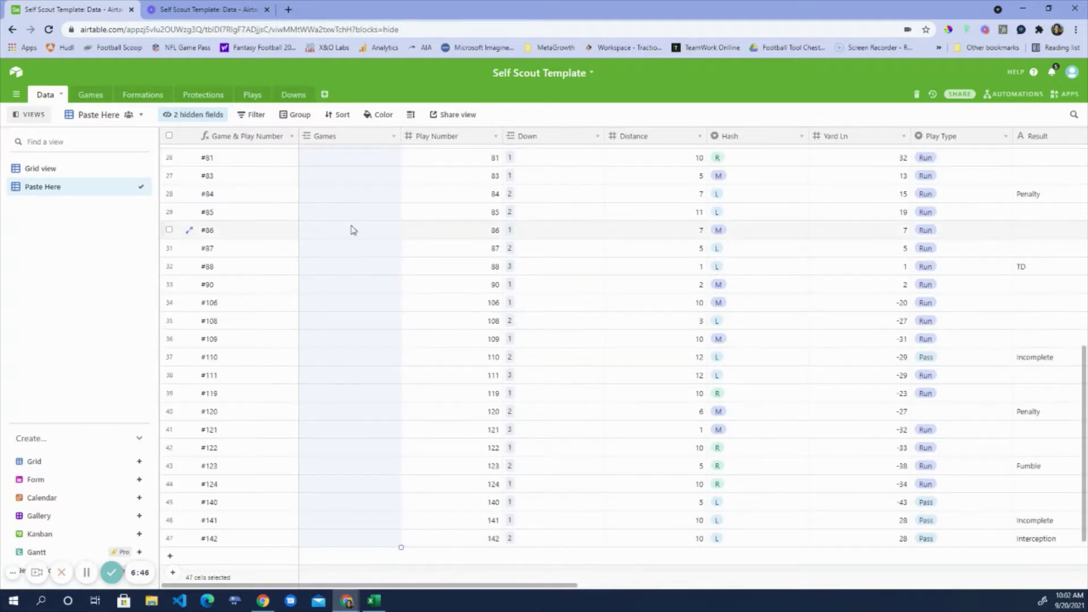
{"action": "key", "text": "ctrl+v"}
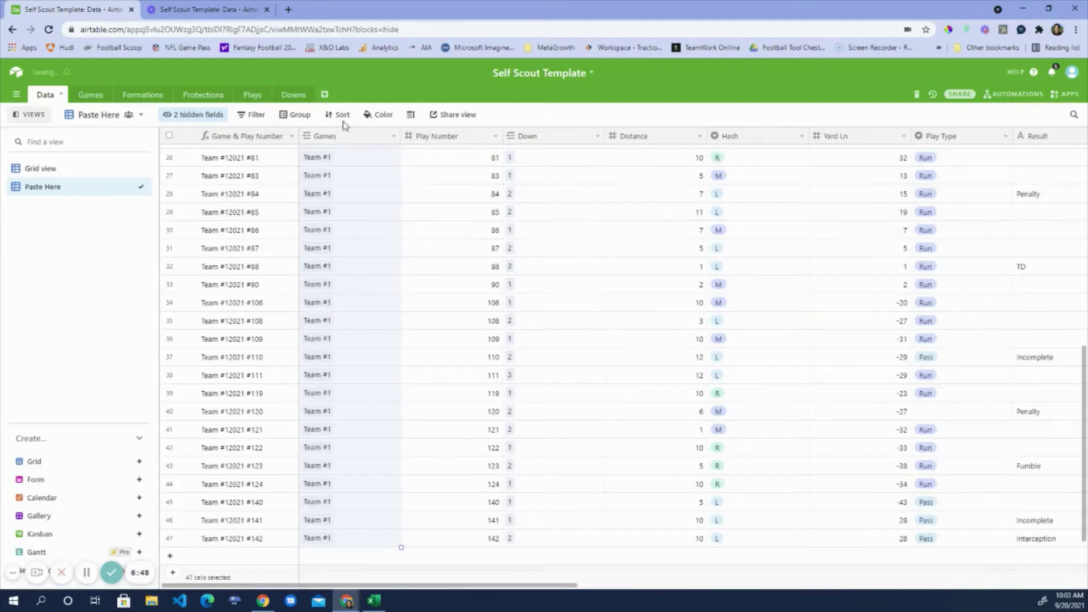
{"action": "scroll", "coordinate": [353, 228], "scroll_direction": "up", "scroll_amount": 5}
{"action": "scroll", "coordinate": [353, 227], "scroll_direction": "up", "scroll_amount": 3}
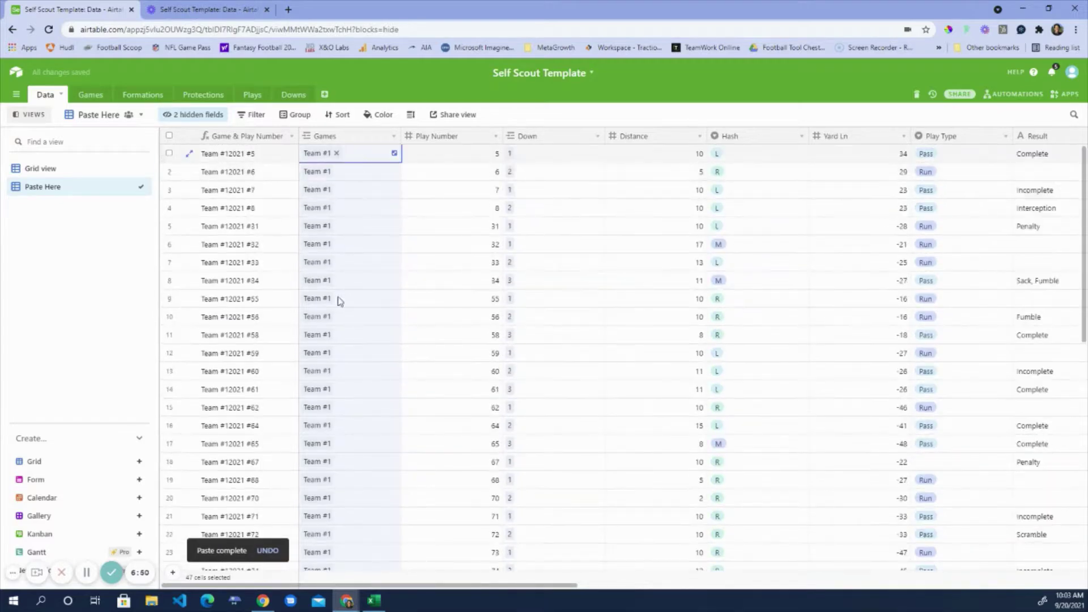
{"action": "scroll", "coordinate": [372, 219], "scroll_direction": "down", "scroll_amount": 6}
{"action": "scroll", "coordinate": [372, 241], "scroll_direction": "down", "scroll_amount": 3}
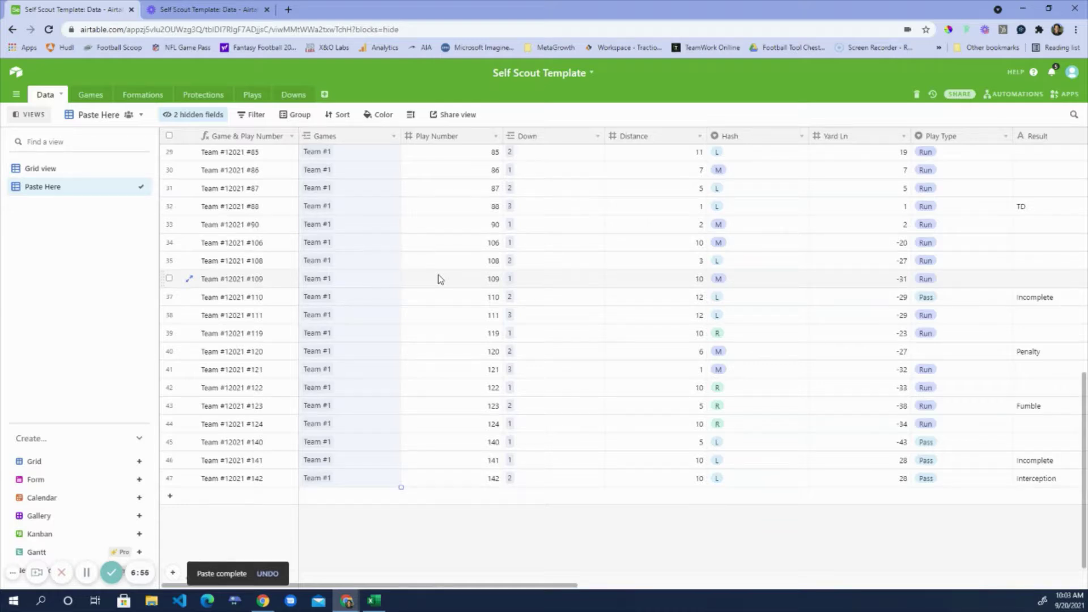
{"action": "scroll", "coordinate": [408, 273], "scroll_direction": "up", "scroll_amount": 10}
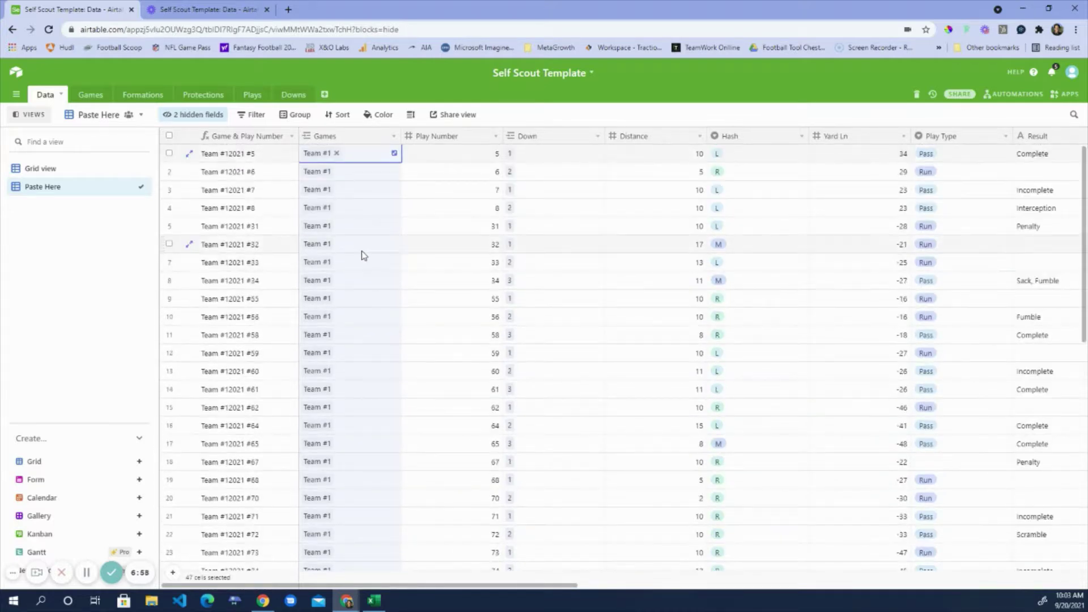
Review Team #1's statistics in the Games table's Grid view, from Yards through Yards Per Play and Total Plays Run to Pass Plays.
{"action": "left_click", "coordinate": [90, 95]}
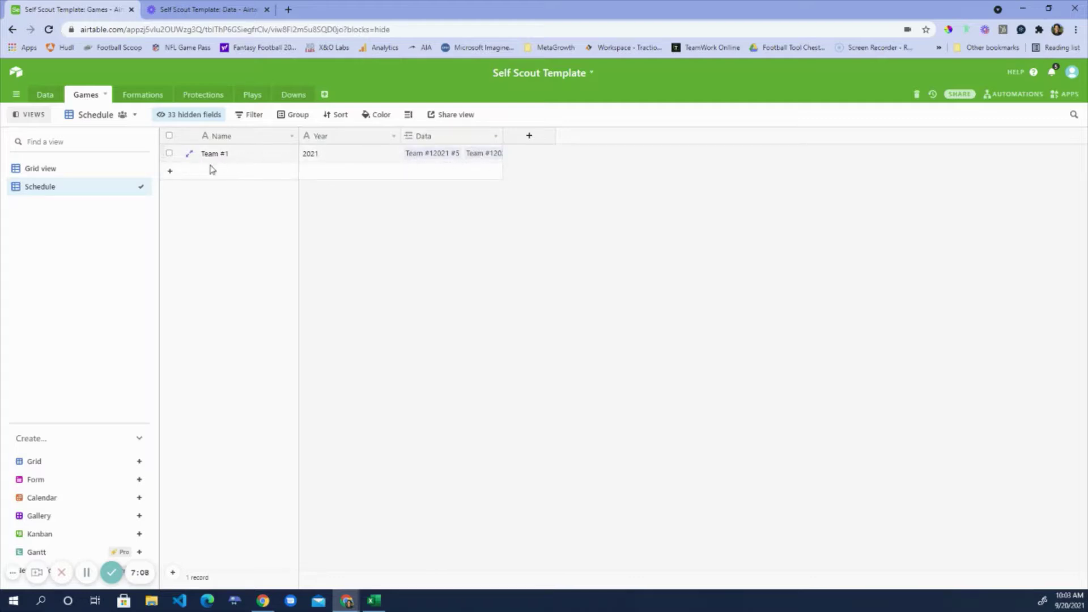
{"action": "left_click", "coordinate": [80, 168]}
{"action": "left_click", "coordinate": [565, 154]}
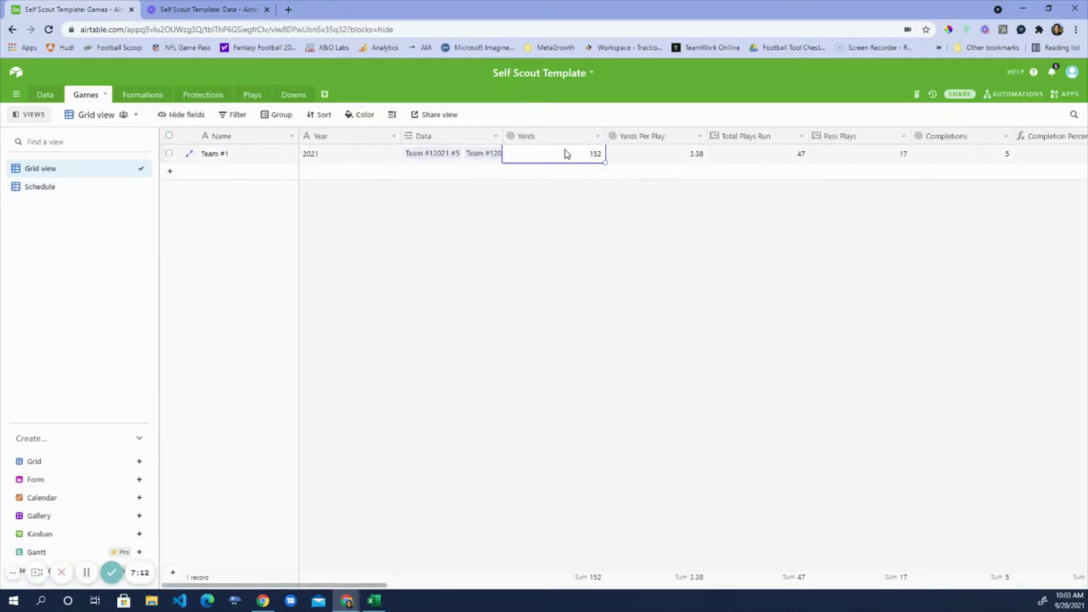
{"action": "key", "text": "Right"}
{"action": "key", "text": "Right"}
{"action": "key", "text": "Right"}
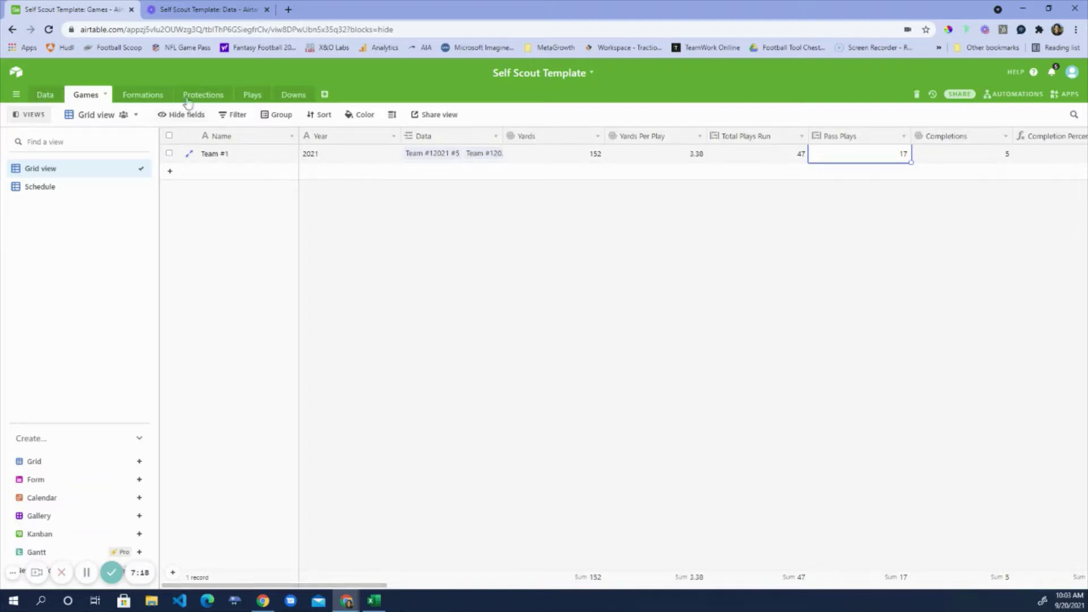
Examine the DOUBLES formation's Times Run, Strong Left and Strong Right counts and percentages in the Formations table.
{"action": "left_click", "coordinate": [148, 93]}
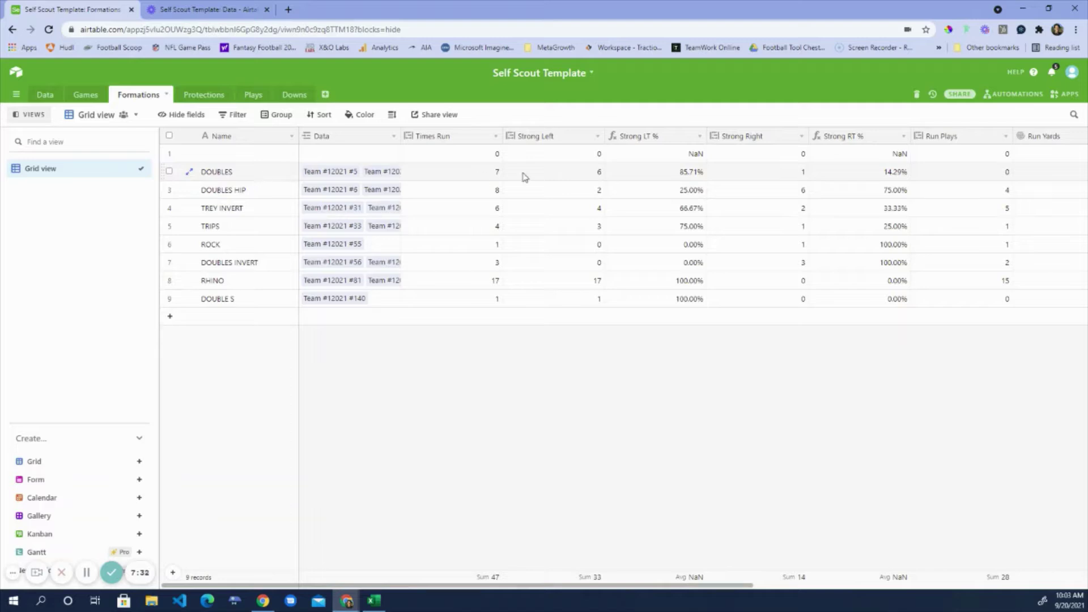
{"action": "left_click", "coordinate": [470, 174]}
{"action": "left_click", "coordinate": [589, 173]}
{"action": "left_click", "coordinate": [670, 174]}
{"action": "left_click", "coordinate": [761, 176]}
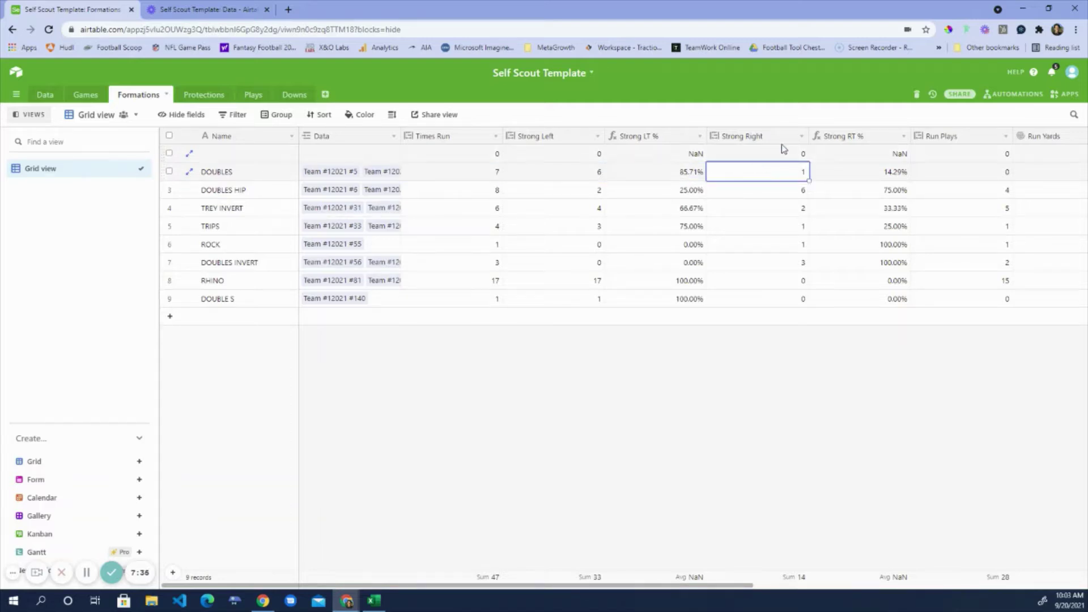
{"action": "left_click", "coordinate": [863, 178]}
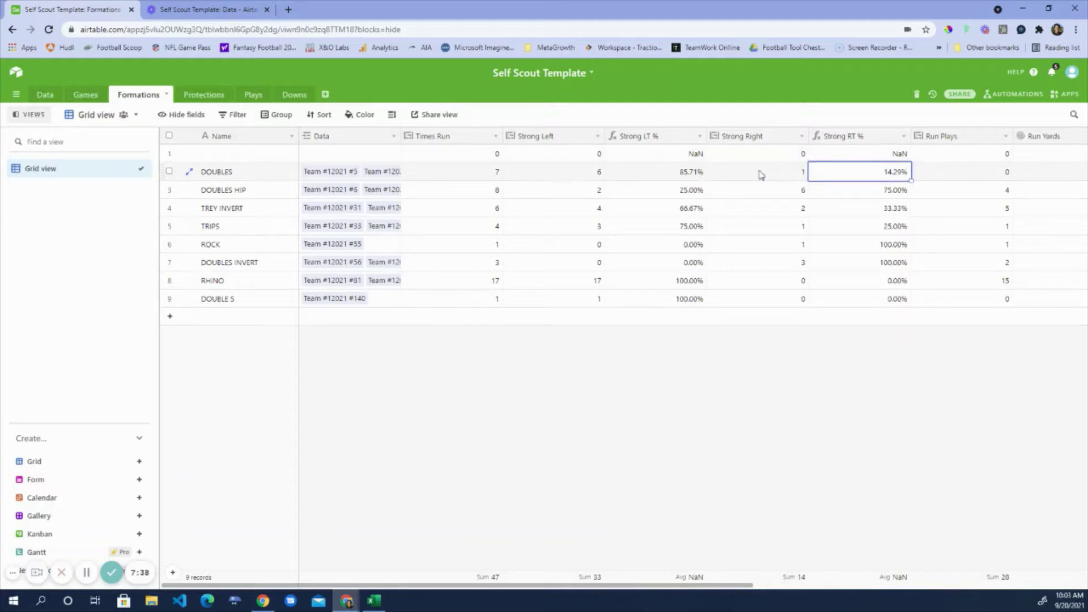
{"action": "left_click", "coordinate": [761, 175]}
{"action": "left_click", "coordinate": [668, 177]}
{"action": "left_click", "coordinate": [855, 177]}
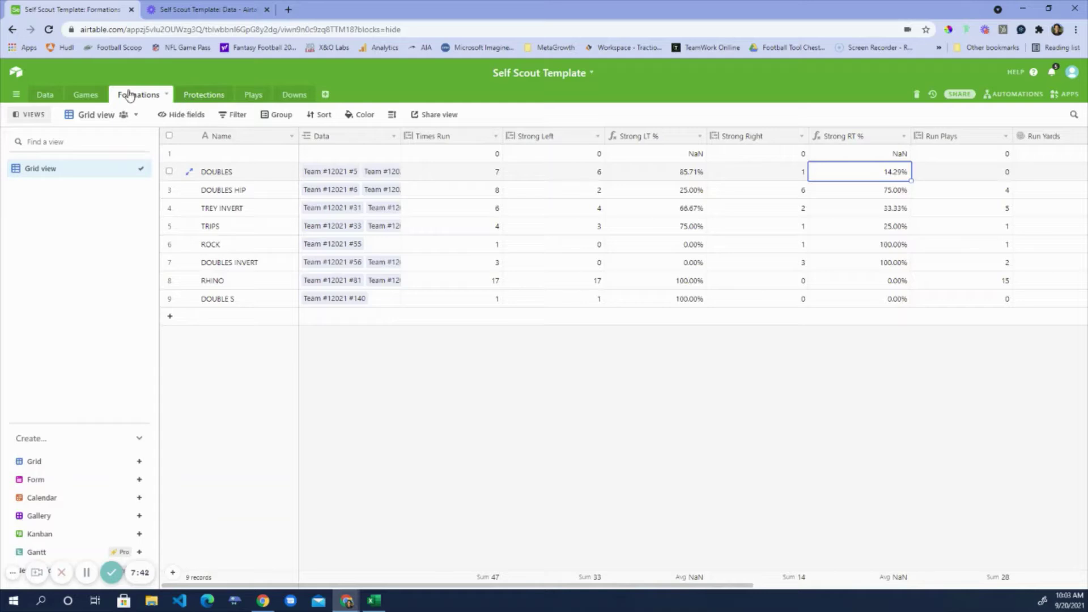
Look through the Protections and Plays tables, and examine the Downs table's first-down statistics from Total Plays to Pass %.
{"action": "left_click", "coordinate": [202, 95]}
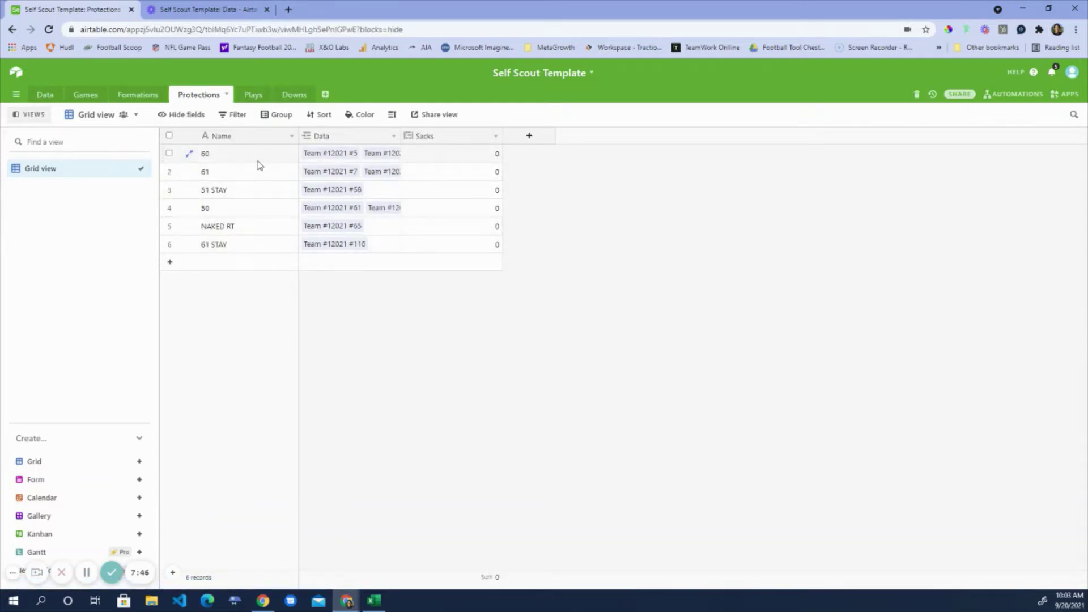
{"action": "left_click", "coordinate": [253, 95]}
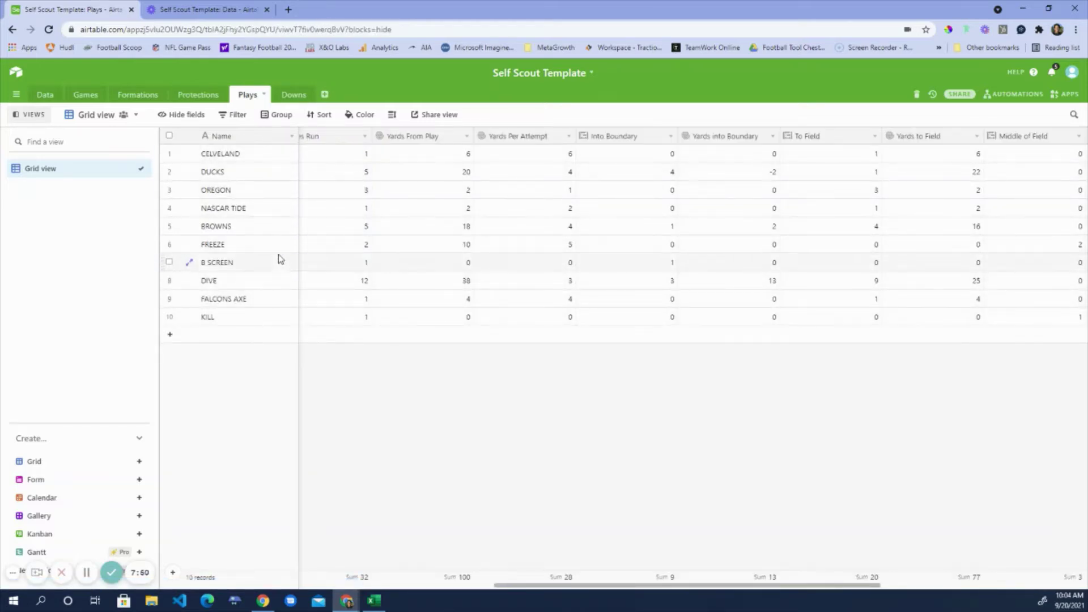
{"action": "left_click", "coordinate": [293, 94]}
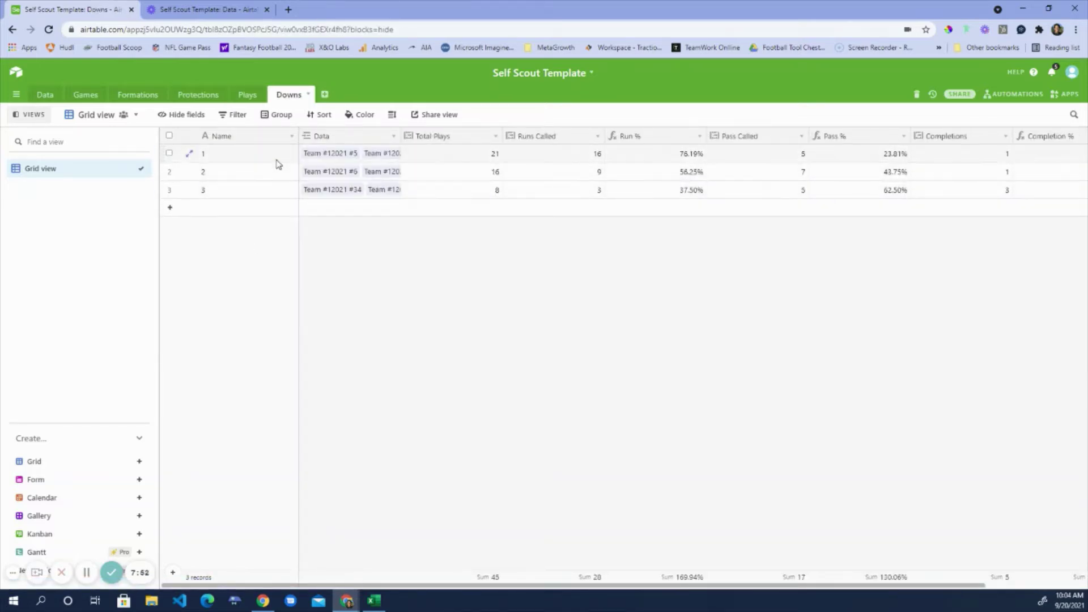
{"action": "left_click", "coordinate": [237, 157]}
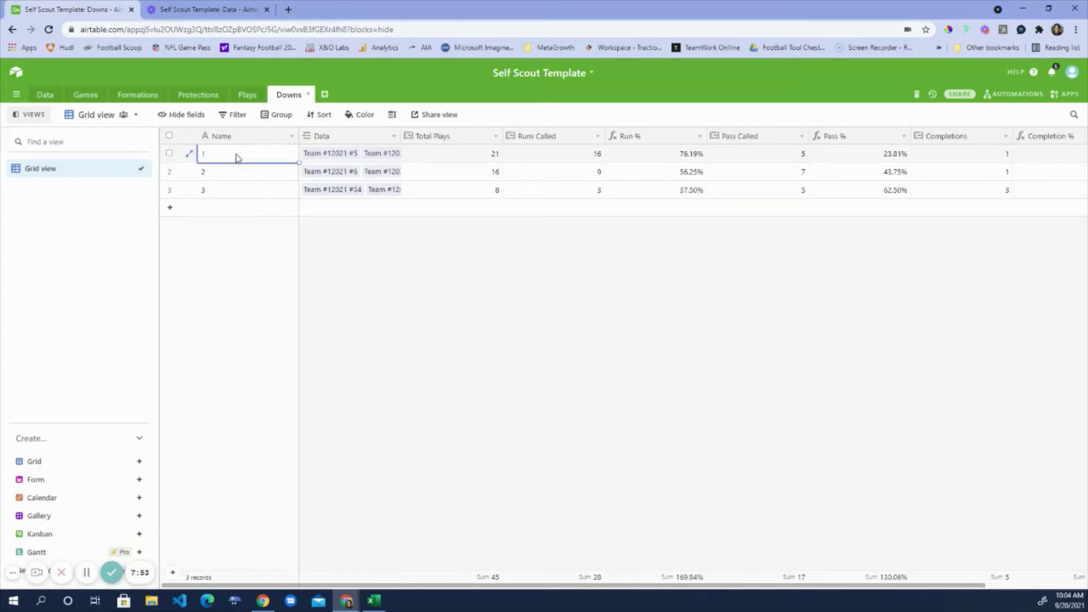
{"action": "left_click", "coordinate": [238, 192]}
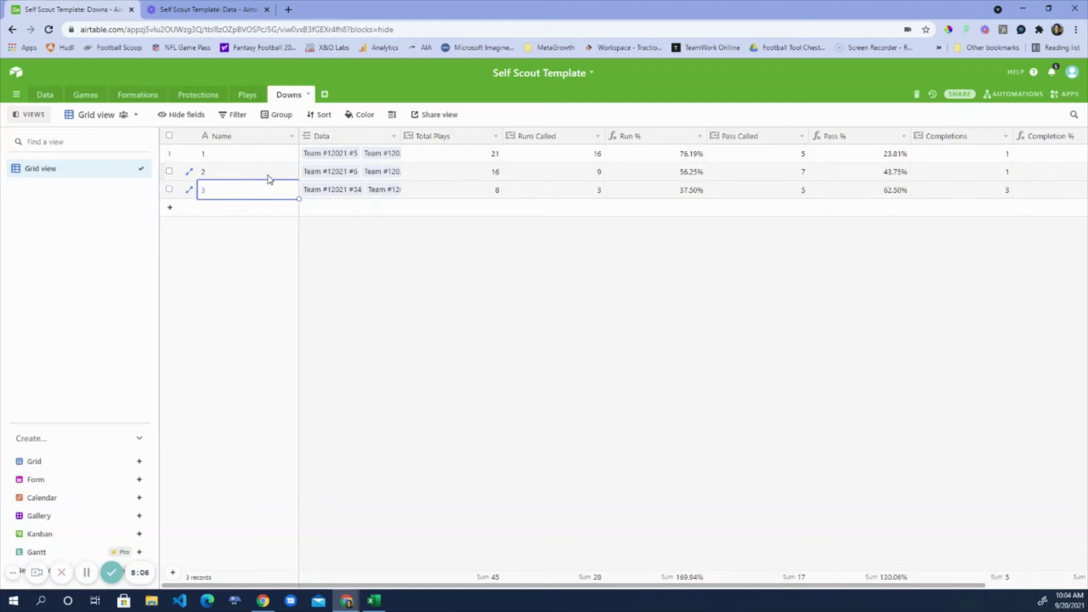
{"action": "left_click", "coordinate": [465, 153]}
{"action": "left_click", "coordinate": [567, 159]}
{"action": "left_click", "coordinate": [668, 154]}
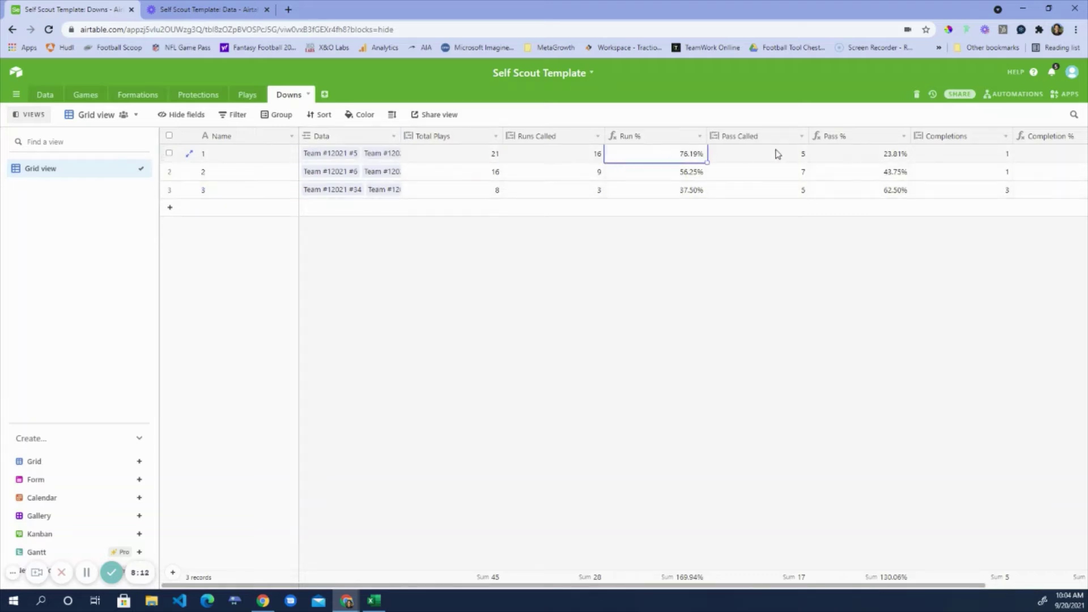
{"action": "left_click", "coordinate": [778, 154]}
{"action": "left_click", "coordinate": [852, 158]}
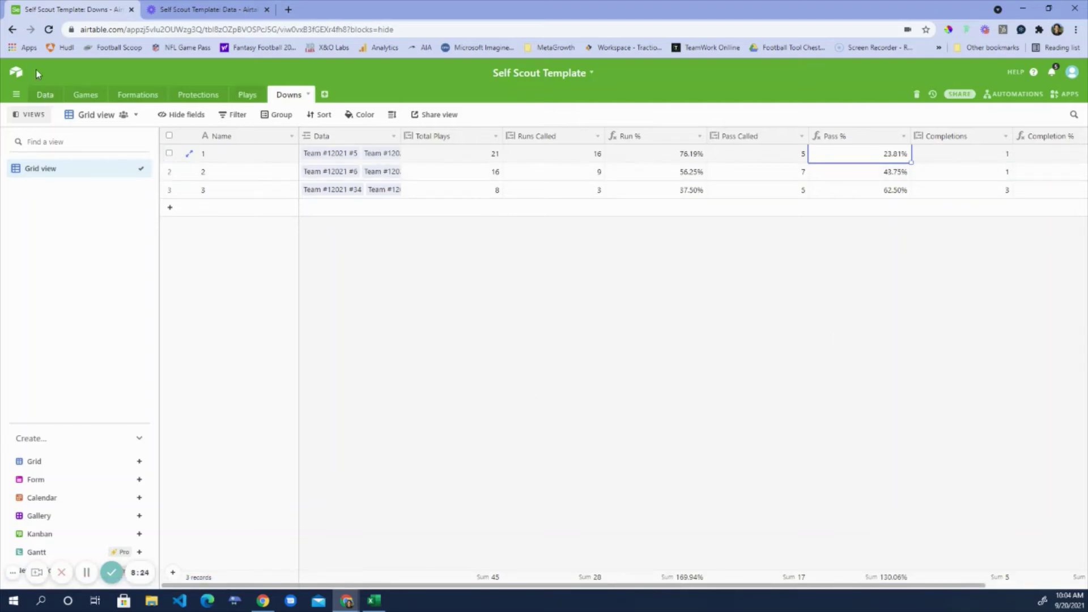
Add a game record named Team #2 with the year 2021 to the Games table.
{"action": "left_click", "coordinate": [80, 98]}
{"action": "left_click", "coordinate": [170, 172]}
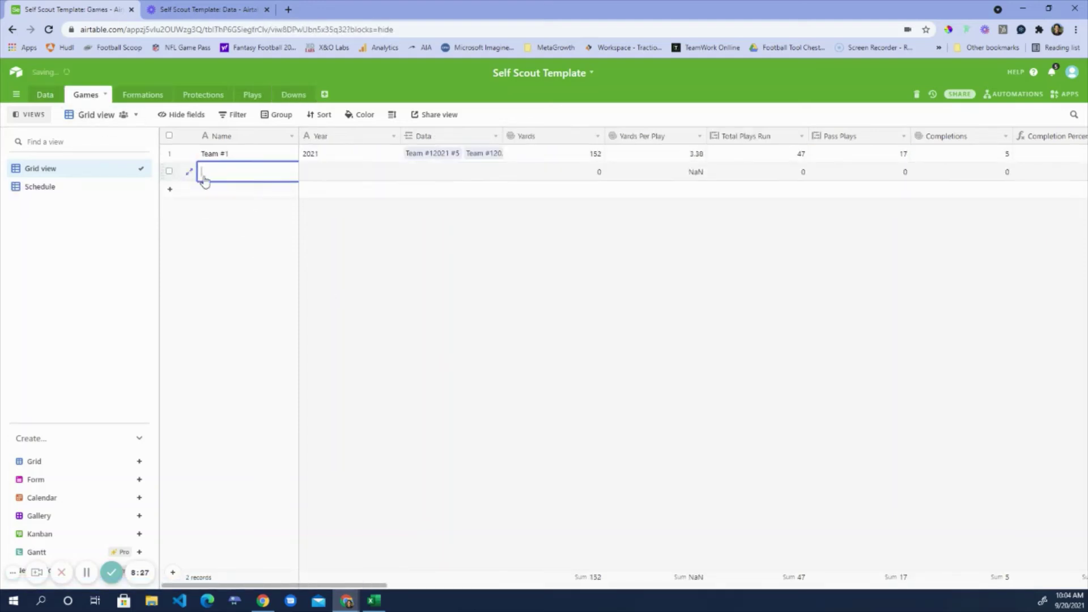
{"action": "type", "text": "Team #2"}
{"action": "left_click", "coordinate": [401, 265]}
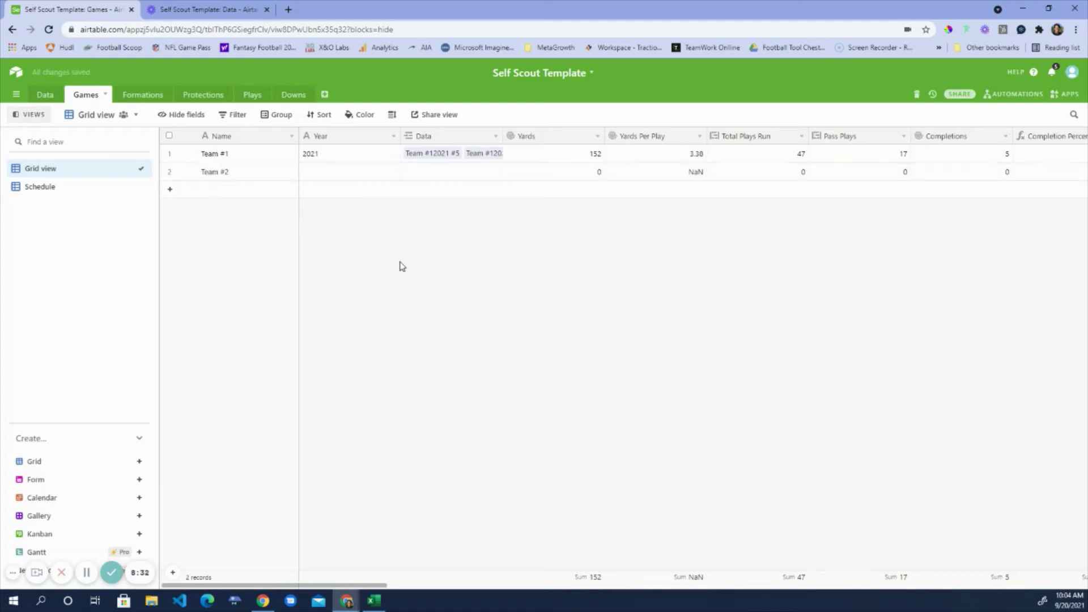
{"action": "left_click", "coordinate": [360, 173]}
{"action": "type", "text": "202"}
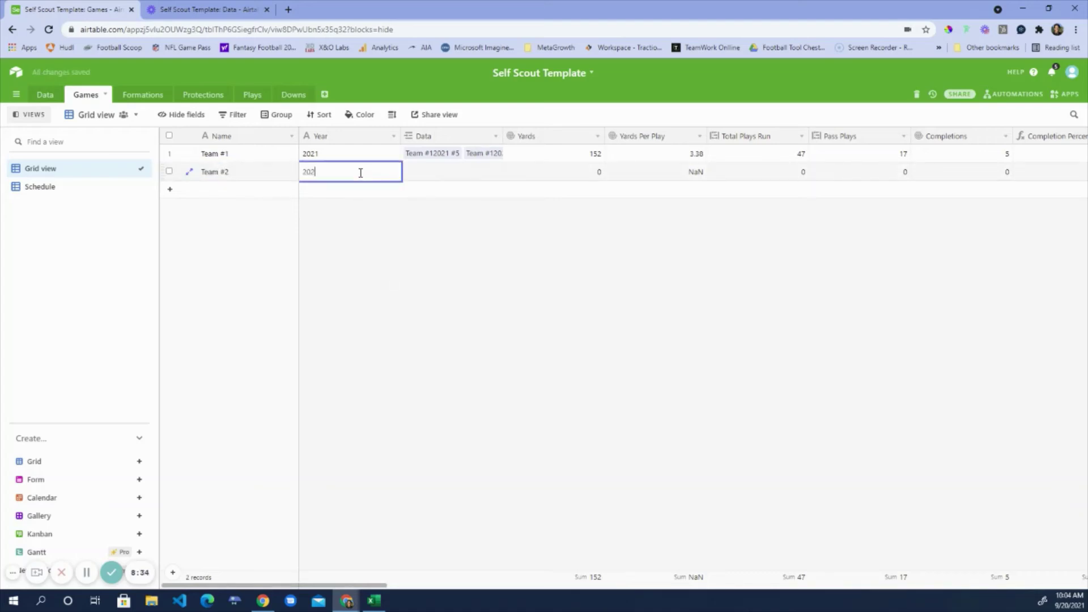
{"action": "type", "text": "1"}
{"action": "left_click", "coordinate": [458, 238]}
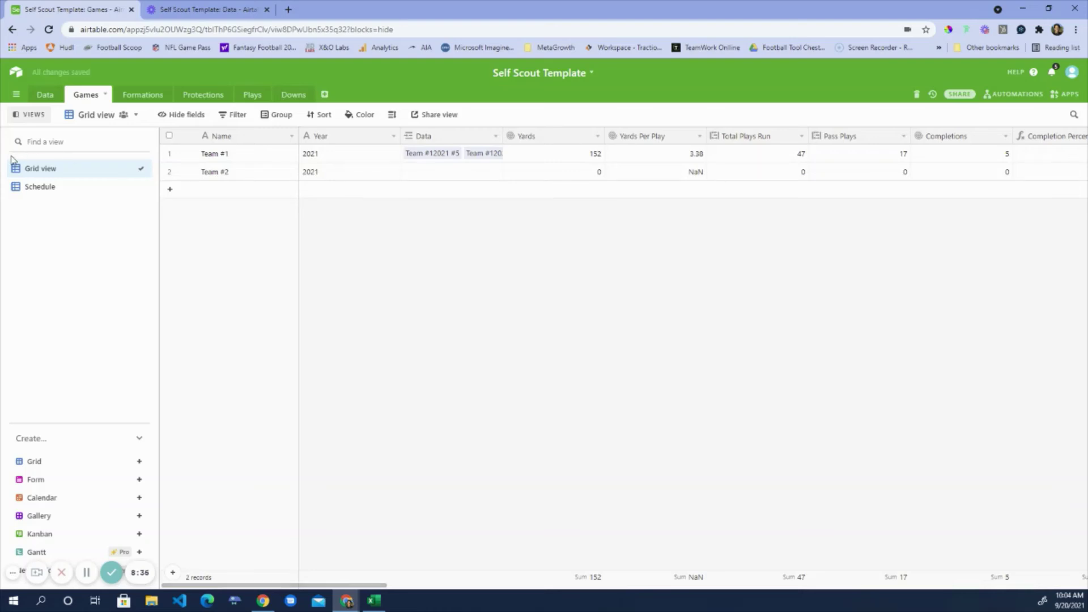
View the end of the play list in the Data table's Paste Here view and return to the Games table.
{"action": "left_click", "coordinate": [44, 95]}
{"action": "scroll", "coordinate": [442, 374], "scroll_direction": "down", "scroll_amount": 9}
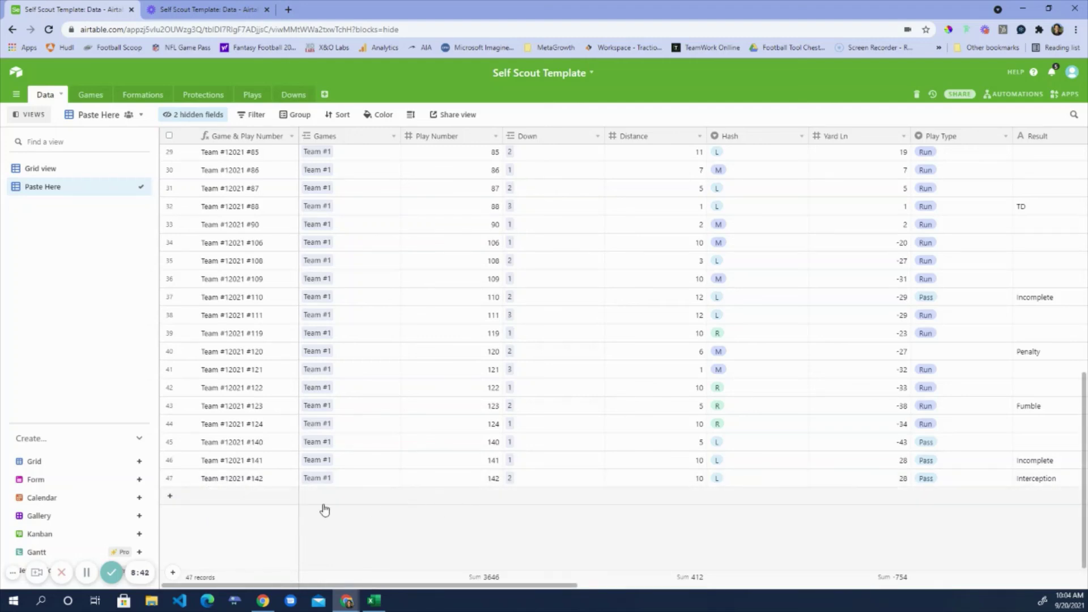
{"action": "left_click", "coordinate": [81, 100]}
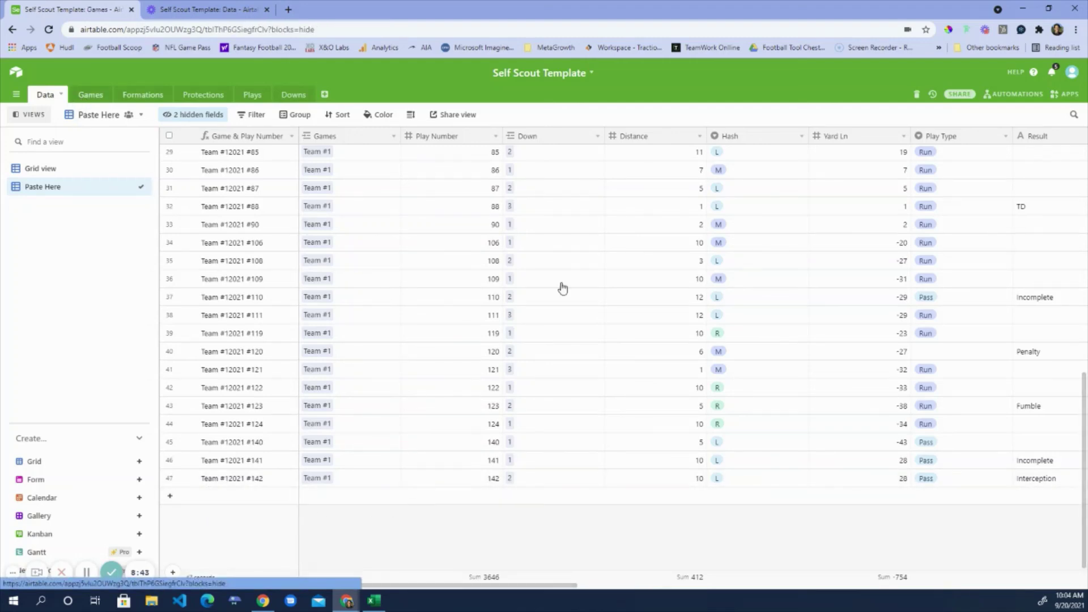